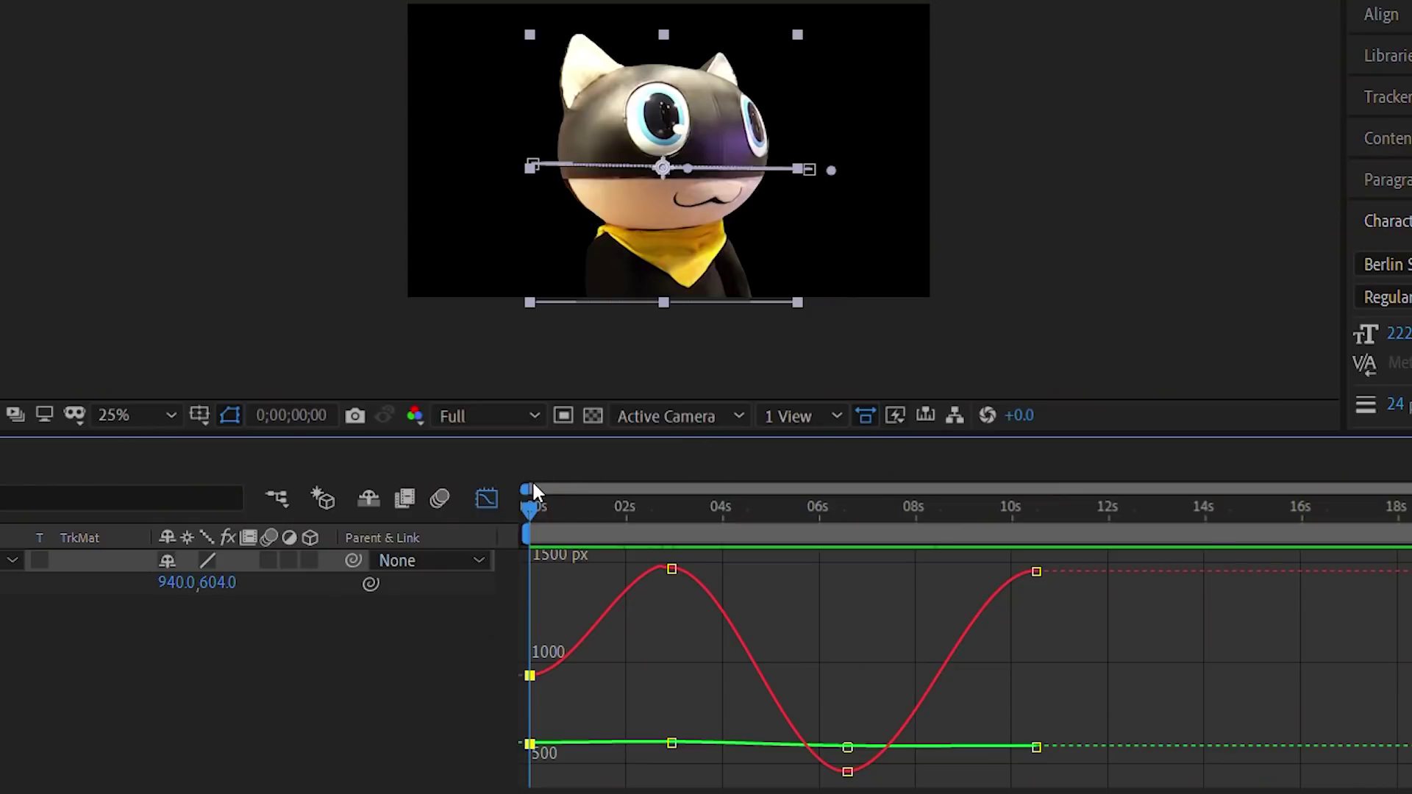
# Step: Preview the cat's bouncing position animation in After Effects
pyautogui.press('space')
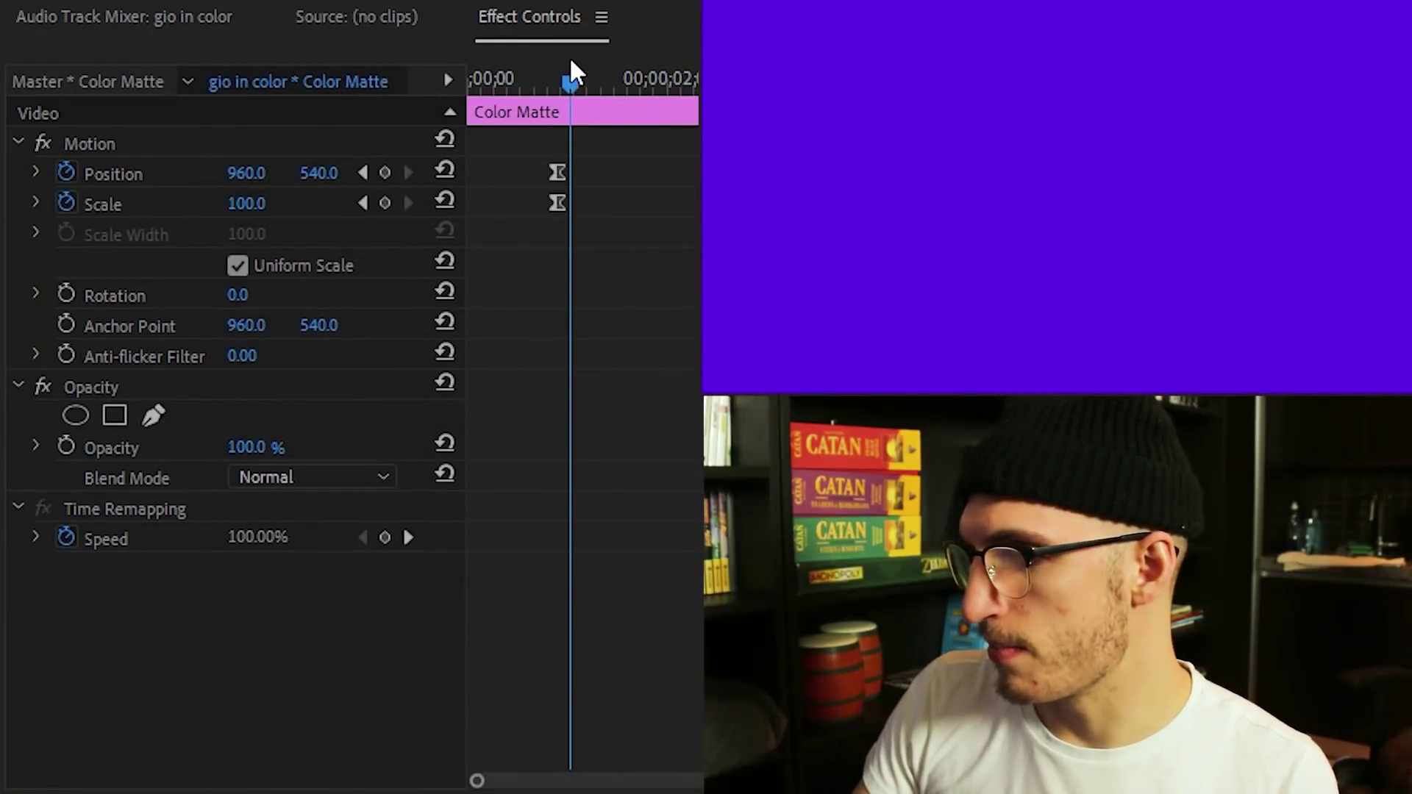
# Step: At the clip start, key the matte's Position X at -960 so it begins off-screen left
pyautogui.moveTo(570, 61); pyautogui.dragTo(590, 105)
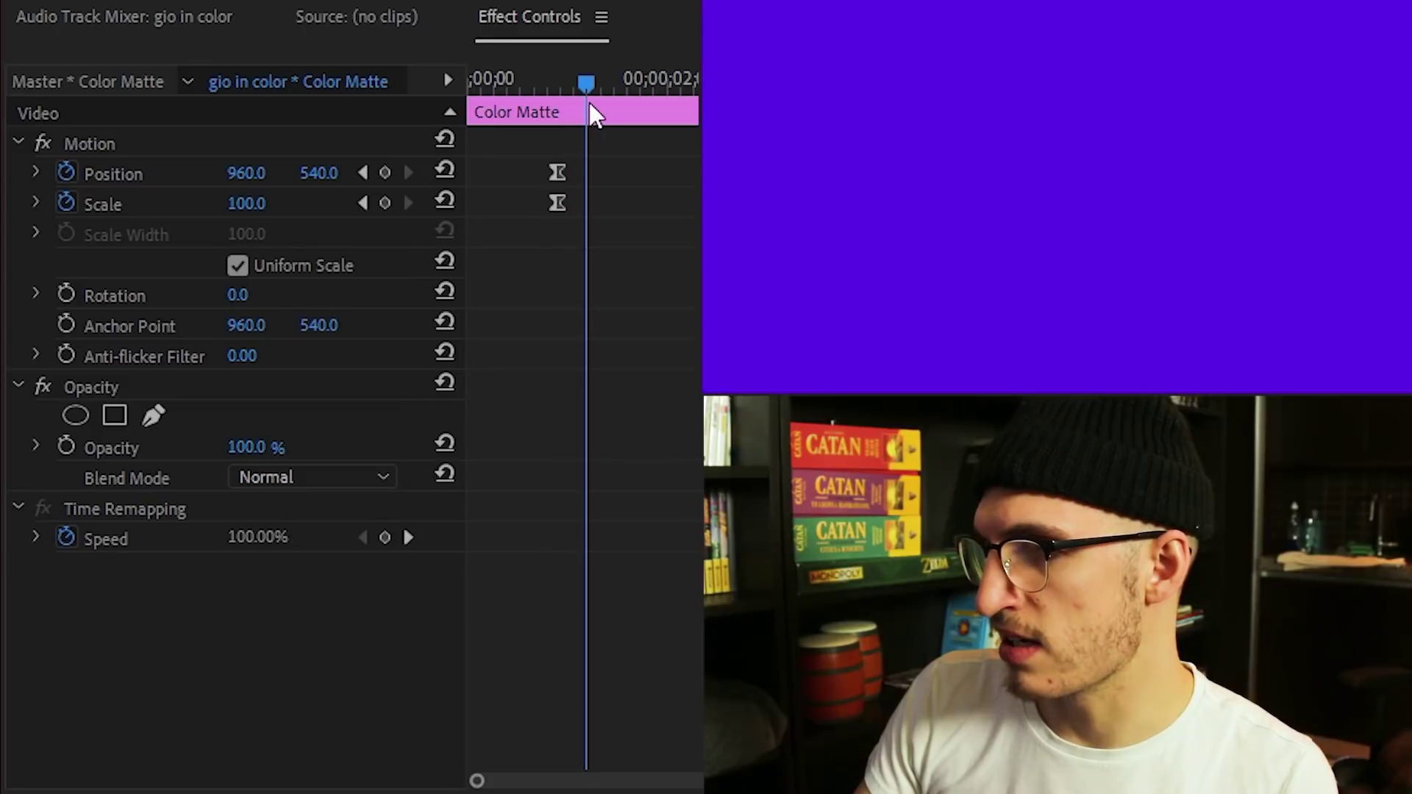
pyautogui.click(361, 203)
pyautogui.moveTo(515, 87); pyautogui.dragTo(498, 88)
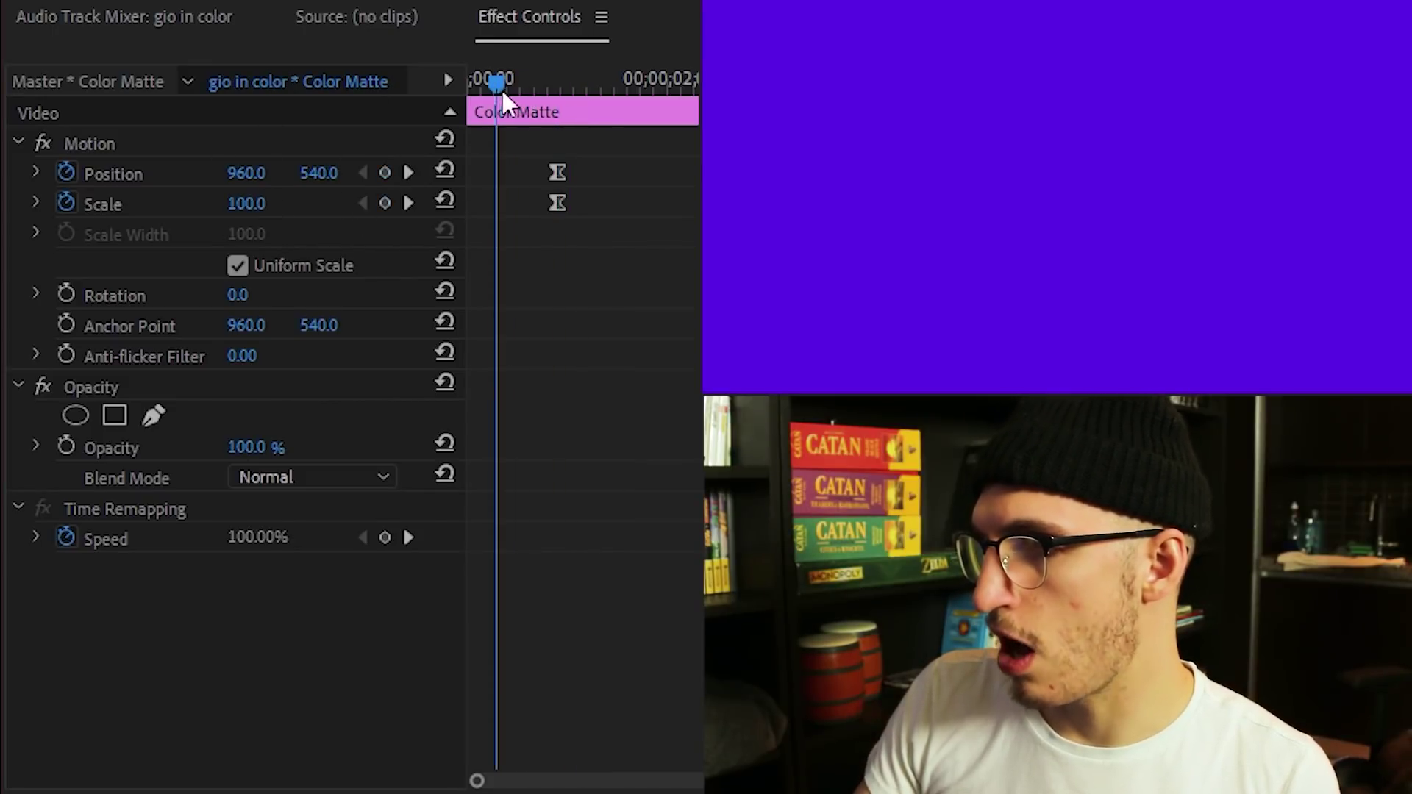
pyautogui.click(285, 174)
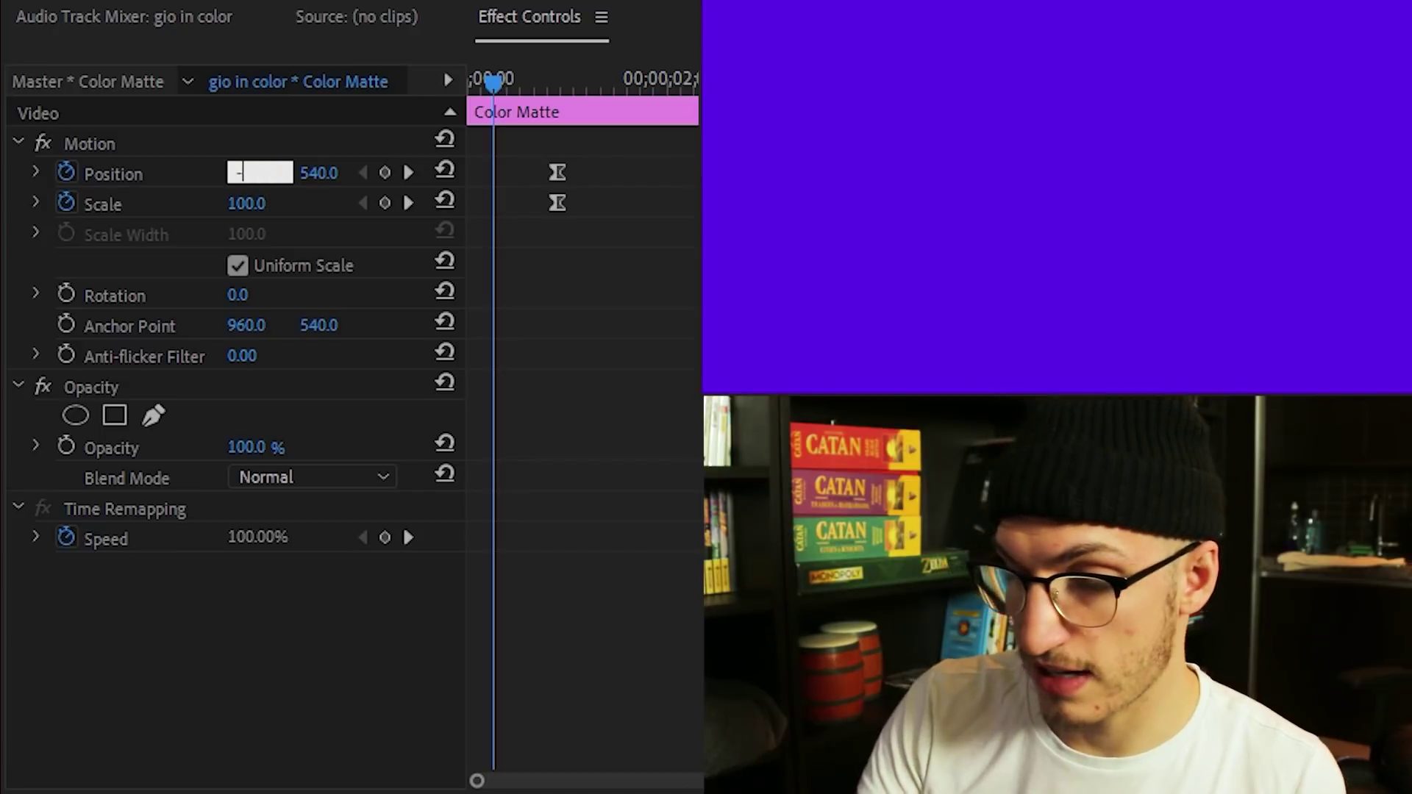
pyautogui.write('-960')
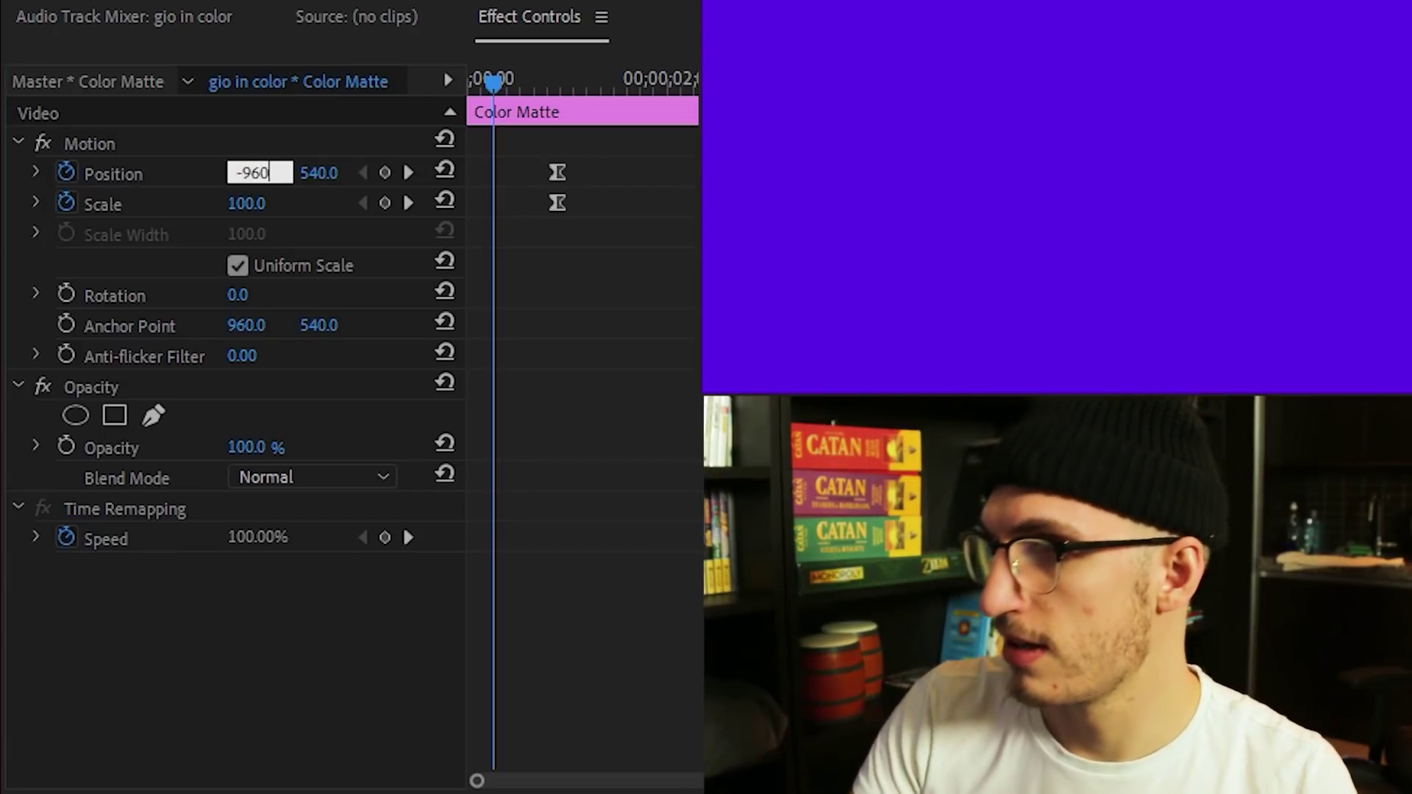
pyautogui.press('Return')
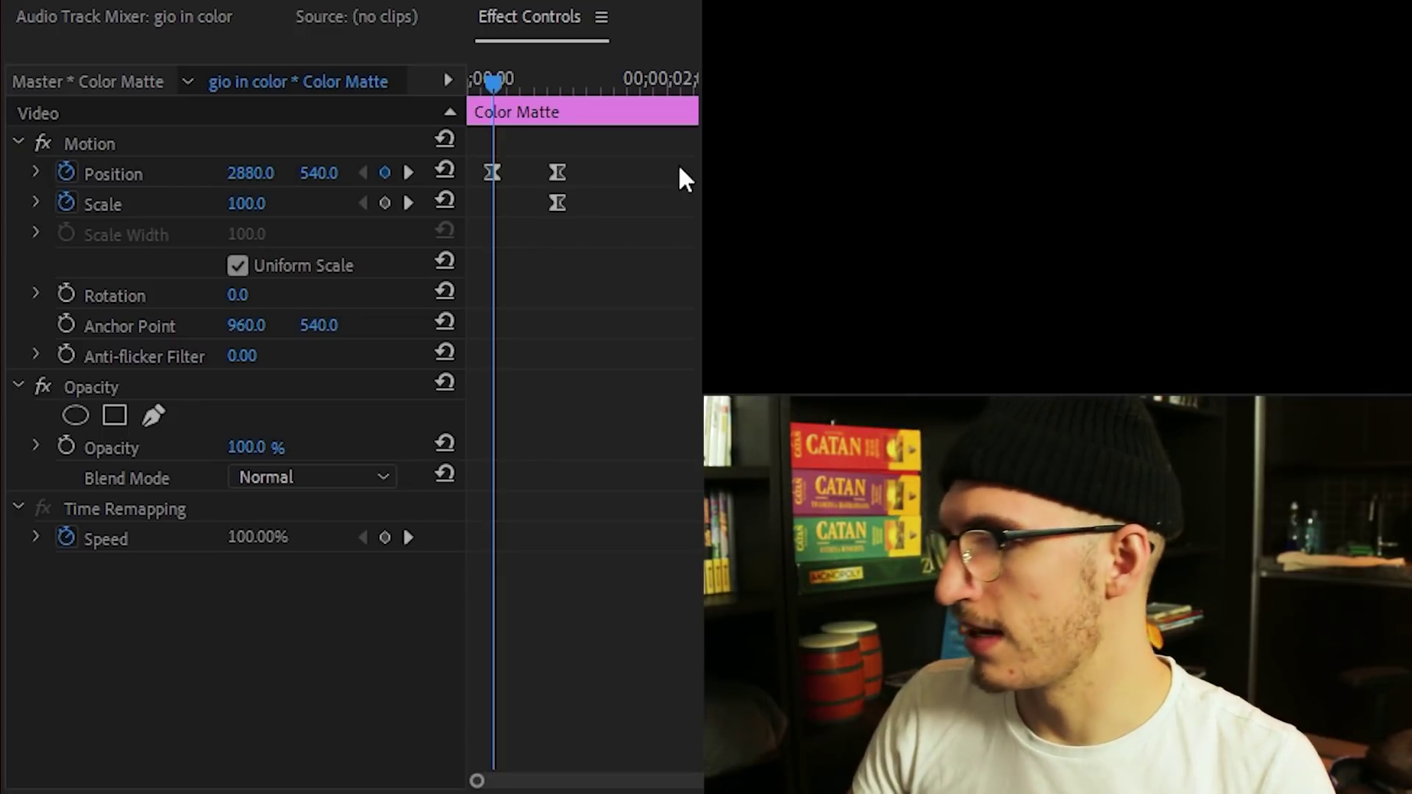
pyautogui.moveTo(272, 180); pyautogui.dragTo(184, 181)
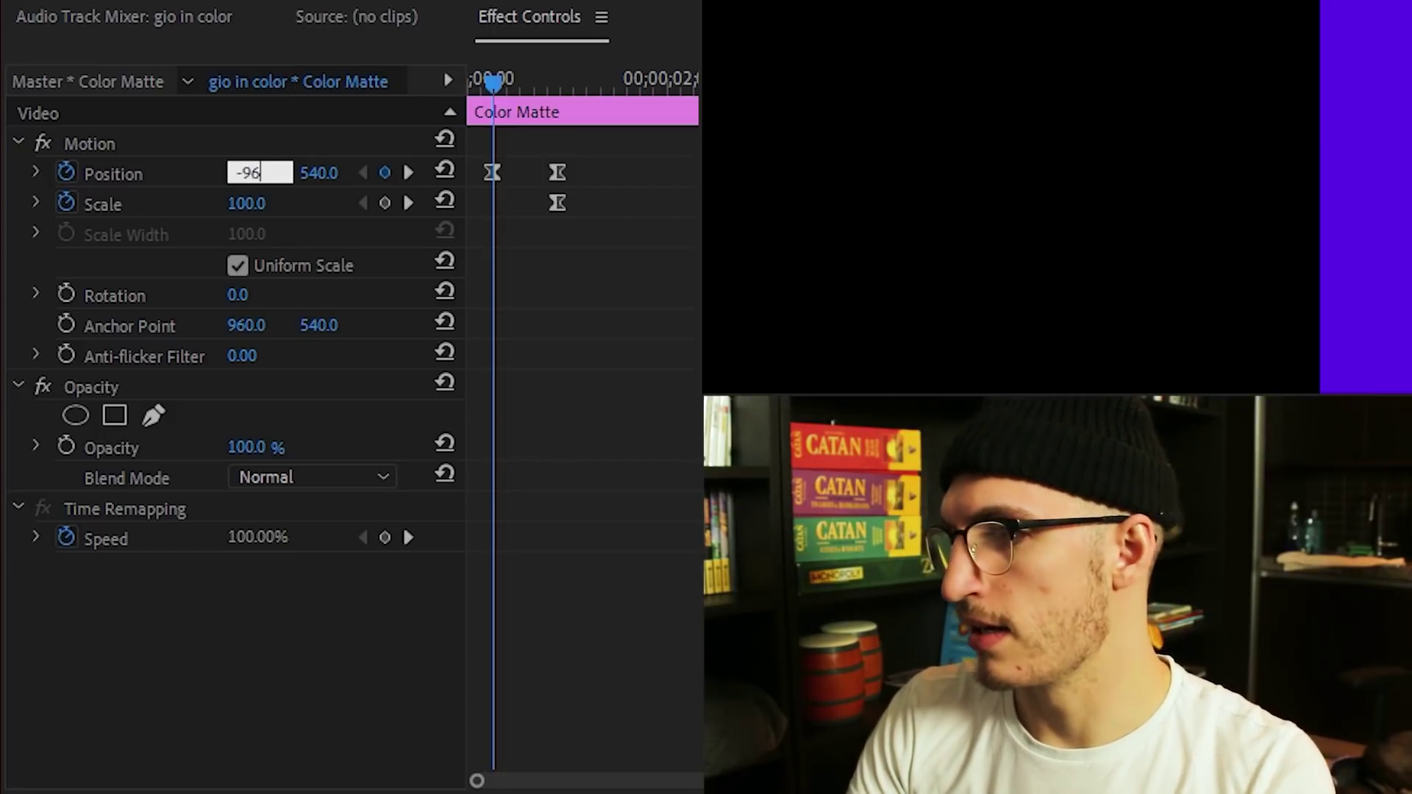
pyautogui.press('Return')
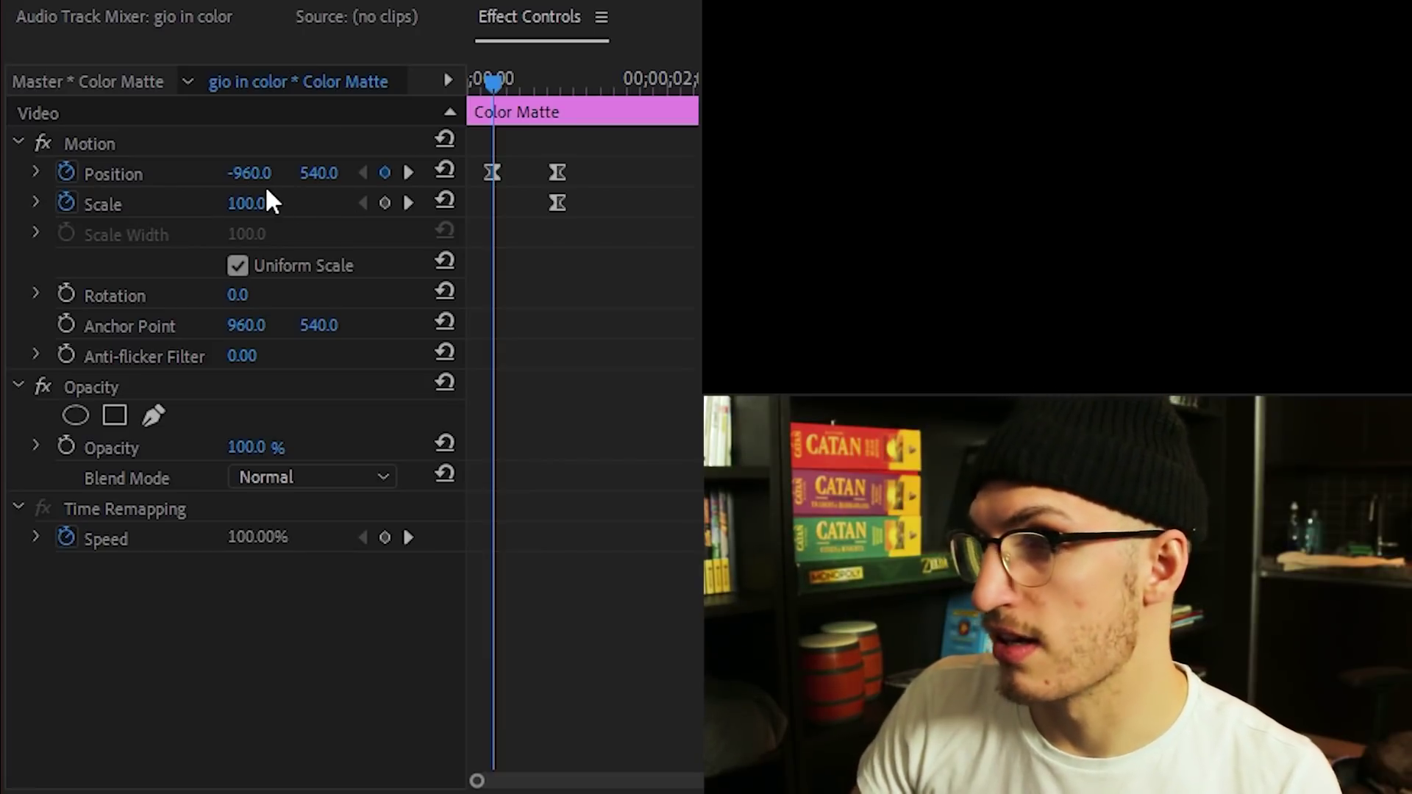
pyautogui.moveTo(254, 175); pyautogui.dragTo(23, 175)
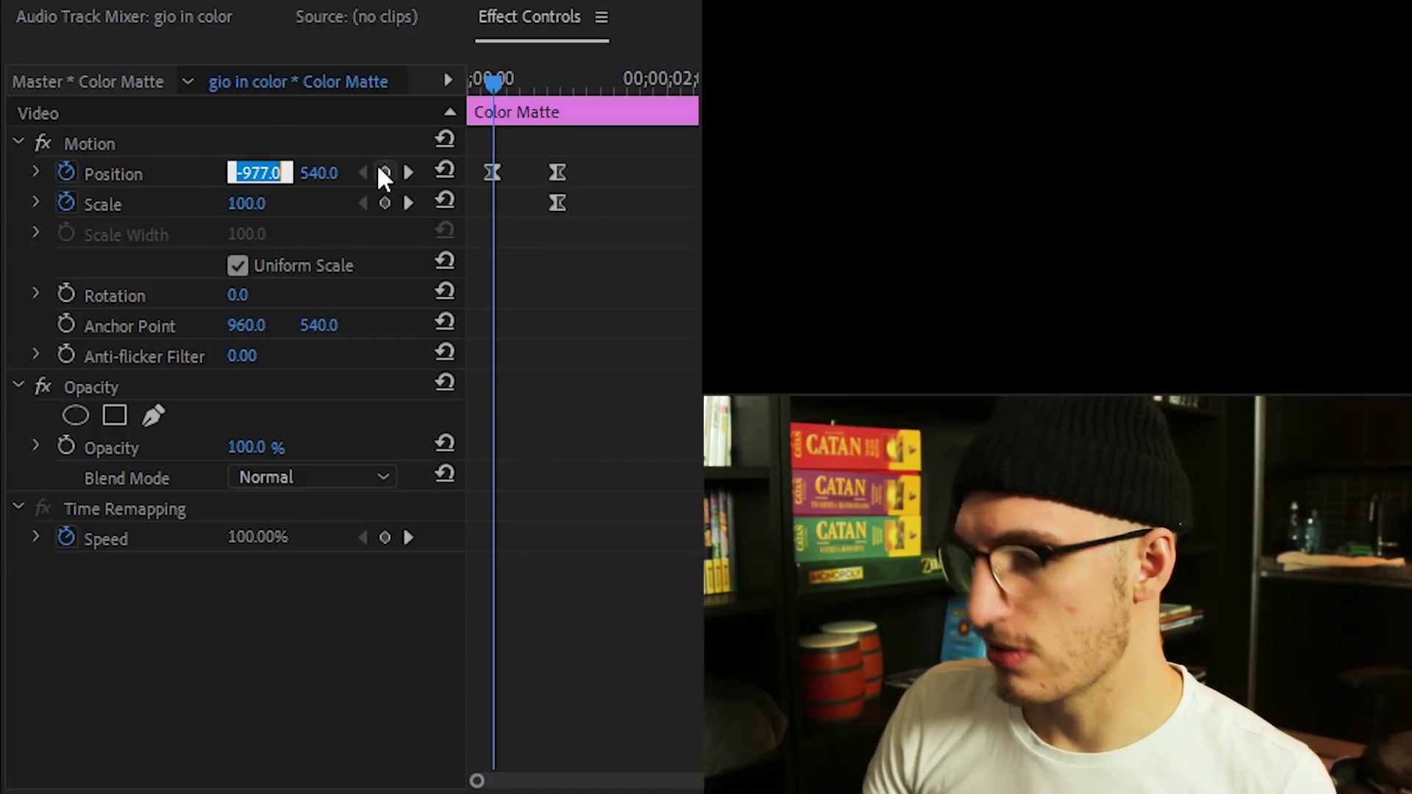
# Step: Re-enter -960 for the starting X, make the Position and Scale keyframes Linear, and preview
pyautogui.write('-9')
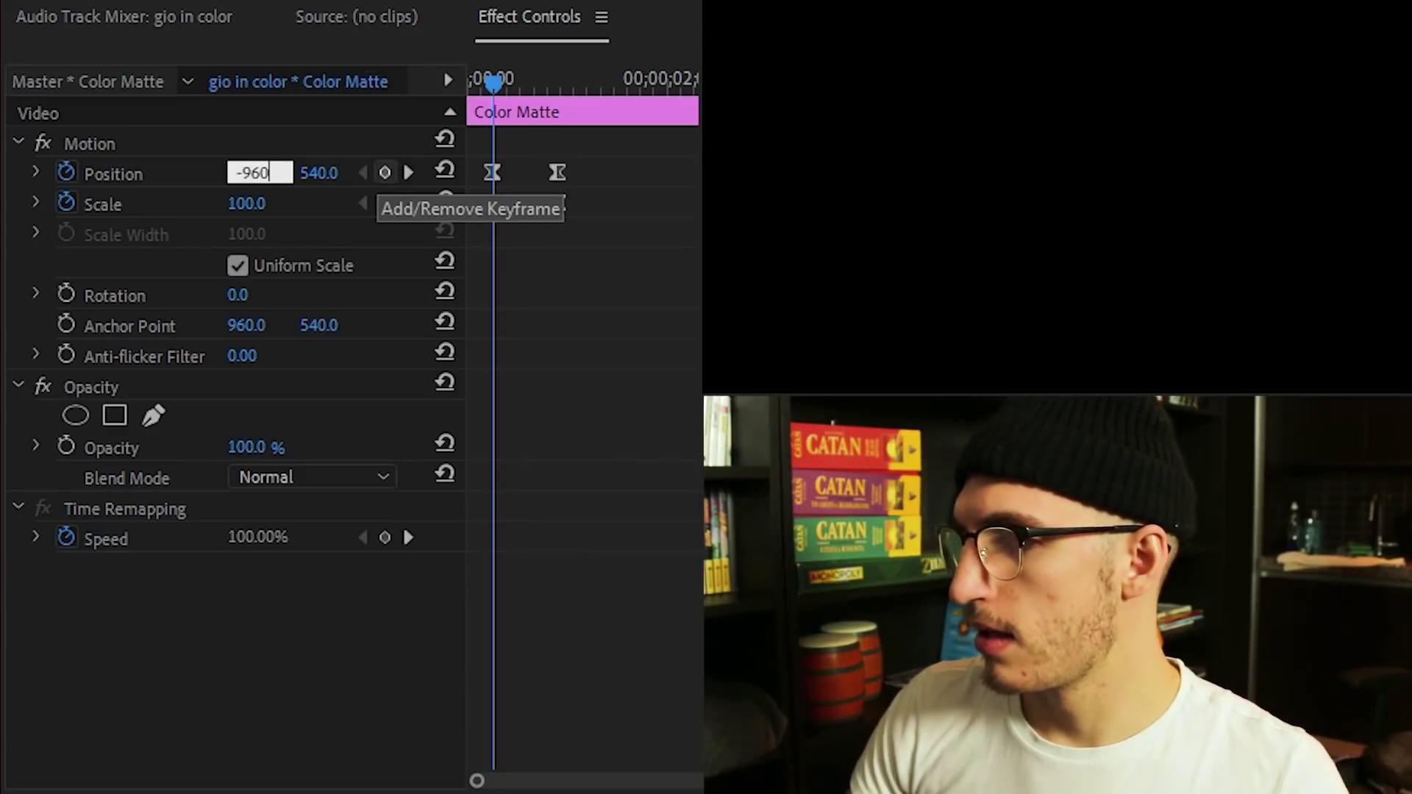
pyautogui.press('Return')
pyautogui.moveTo(540, 243); pyautogui.dragTo(588, 188)
pyautogui.rightClick(497, 178)
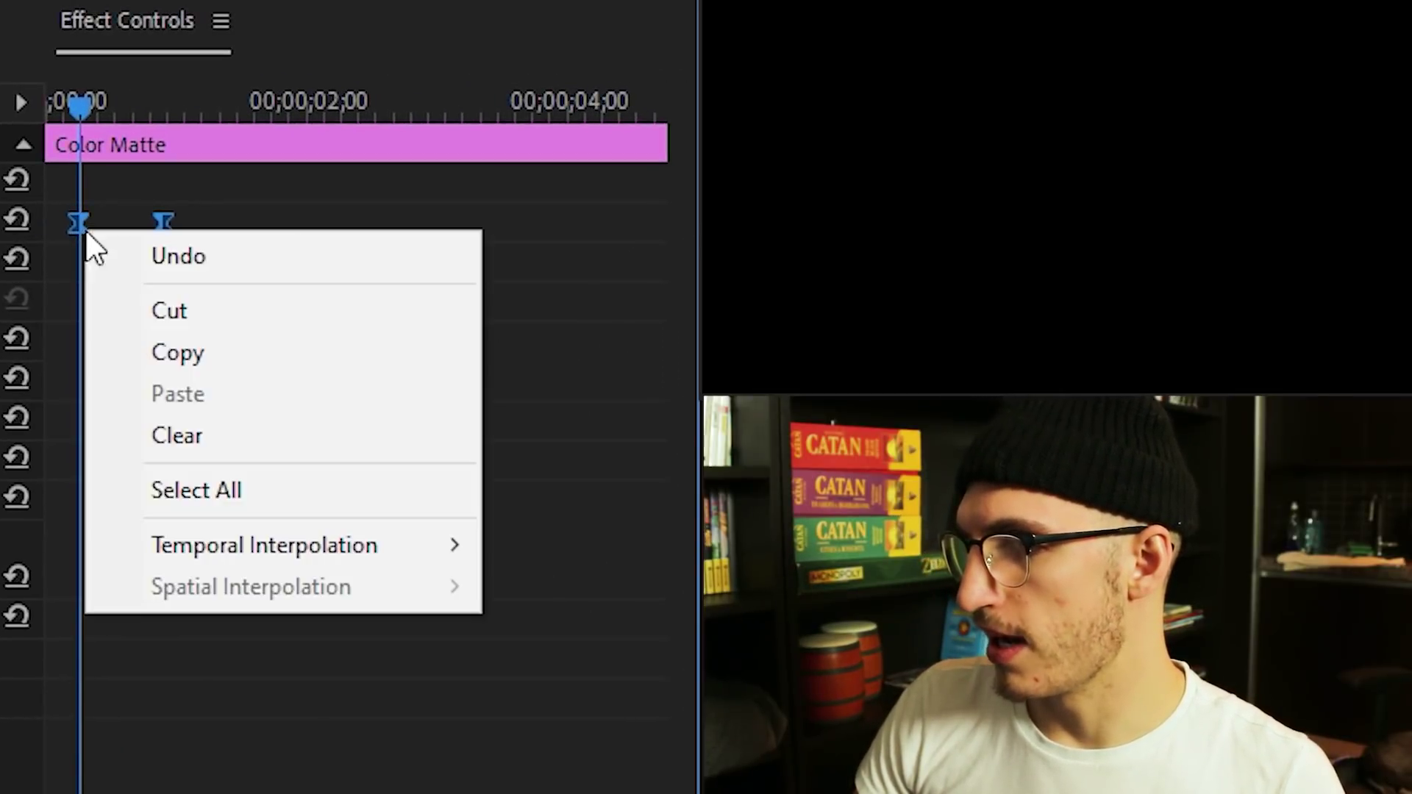
pyautogui.moveTo(637, 429)
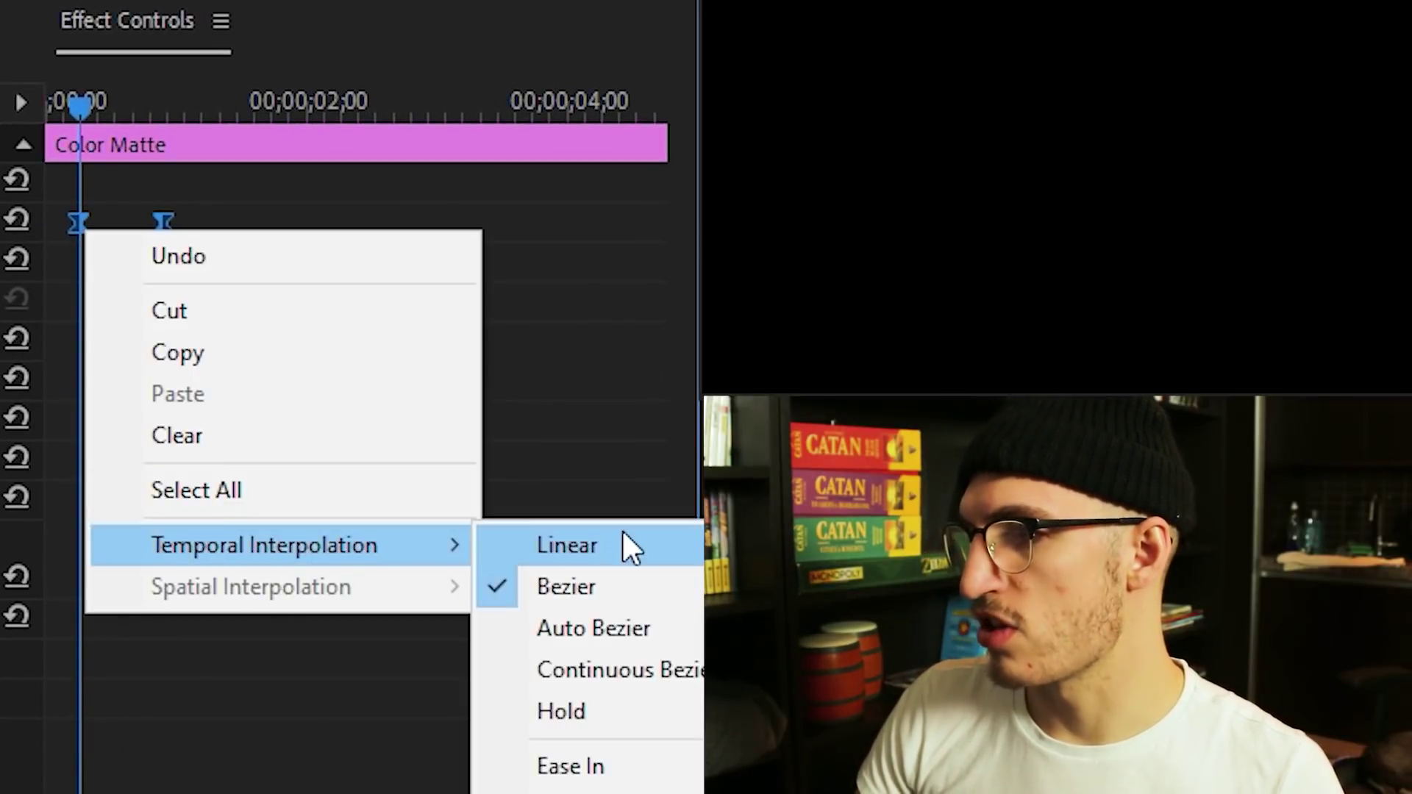
pyautogui.click(624, 544)
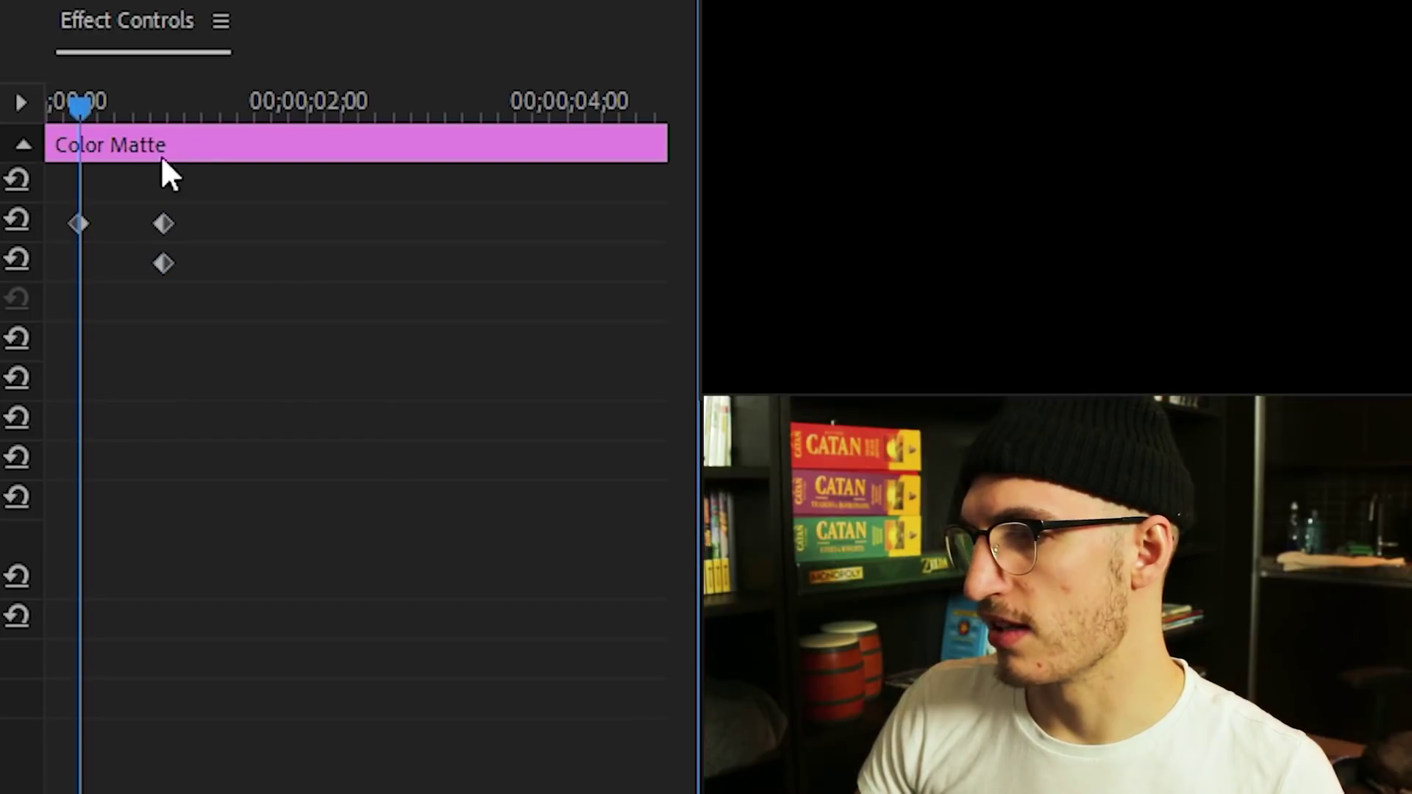
pyautogui.press('space')
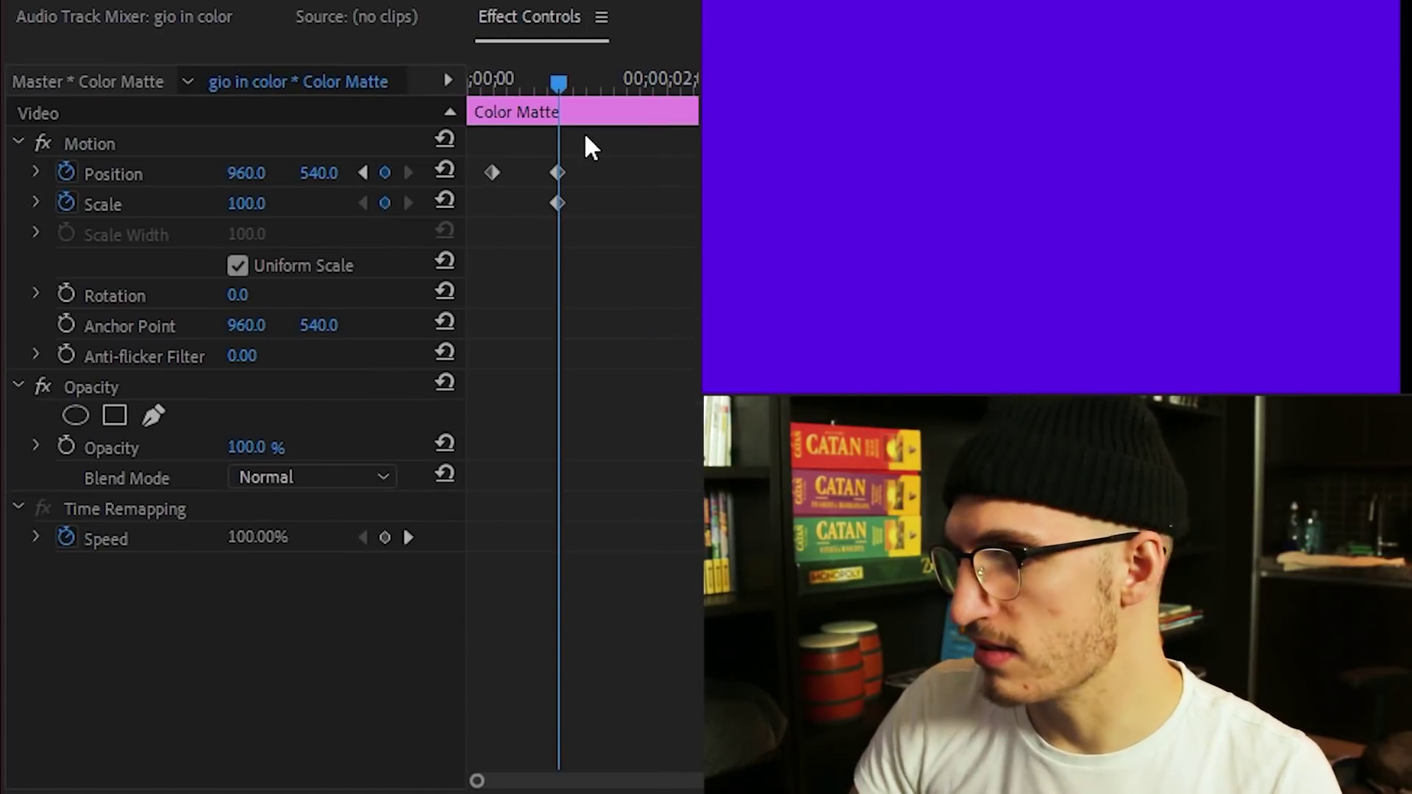
pyautogui.press('Down')
# Step: Delete the old keyframes, shift the end keyframes later, and key Position X -960 at the start
pyautogui.press('Delete')
pyautogui.press('Home')
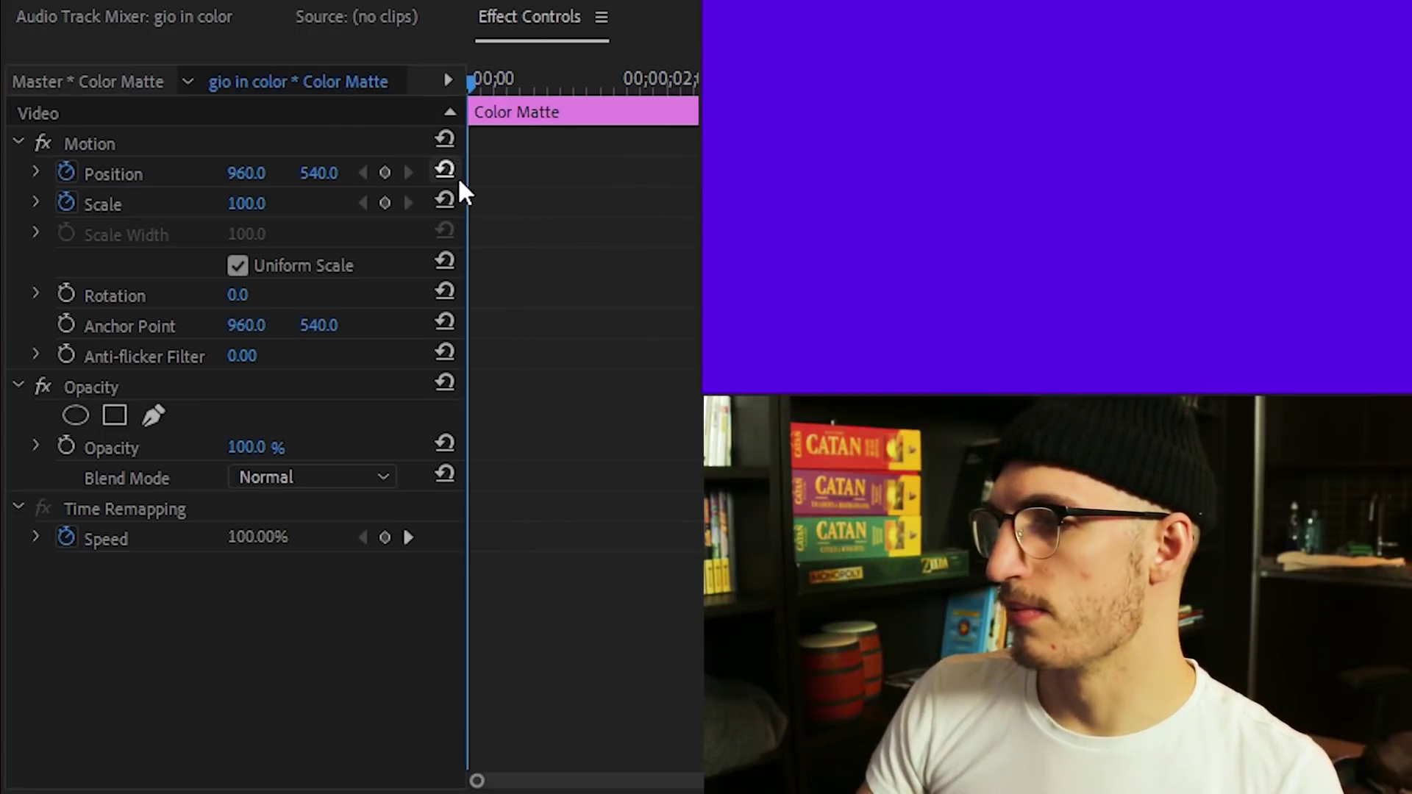
pyautogui.moveTo(519, 175); pyautogui.dragTo(559, 175)
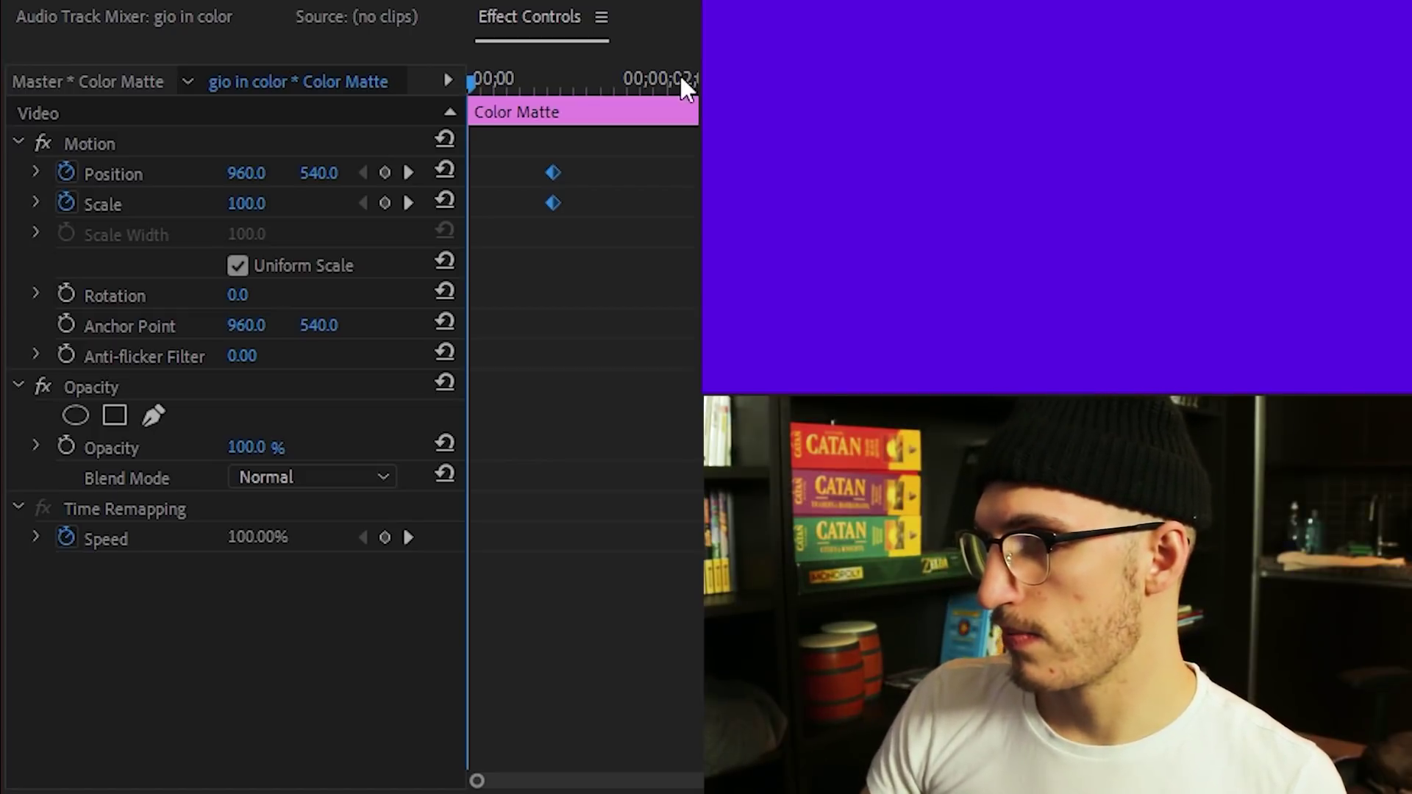
pyautogui.click(258, 172)
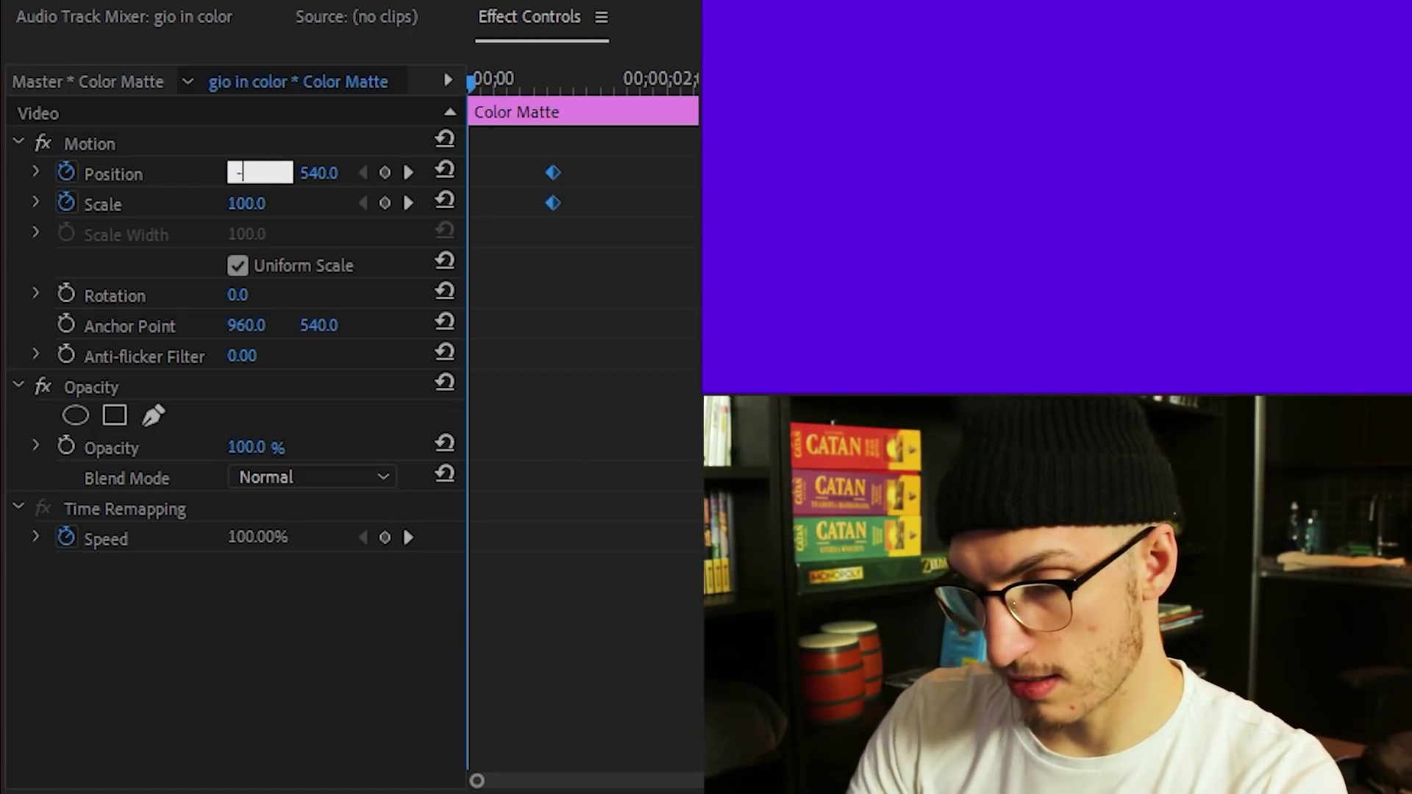
pyautogui.write('-960')
pyautogui.press('Return')
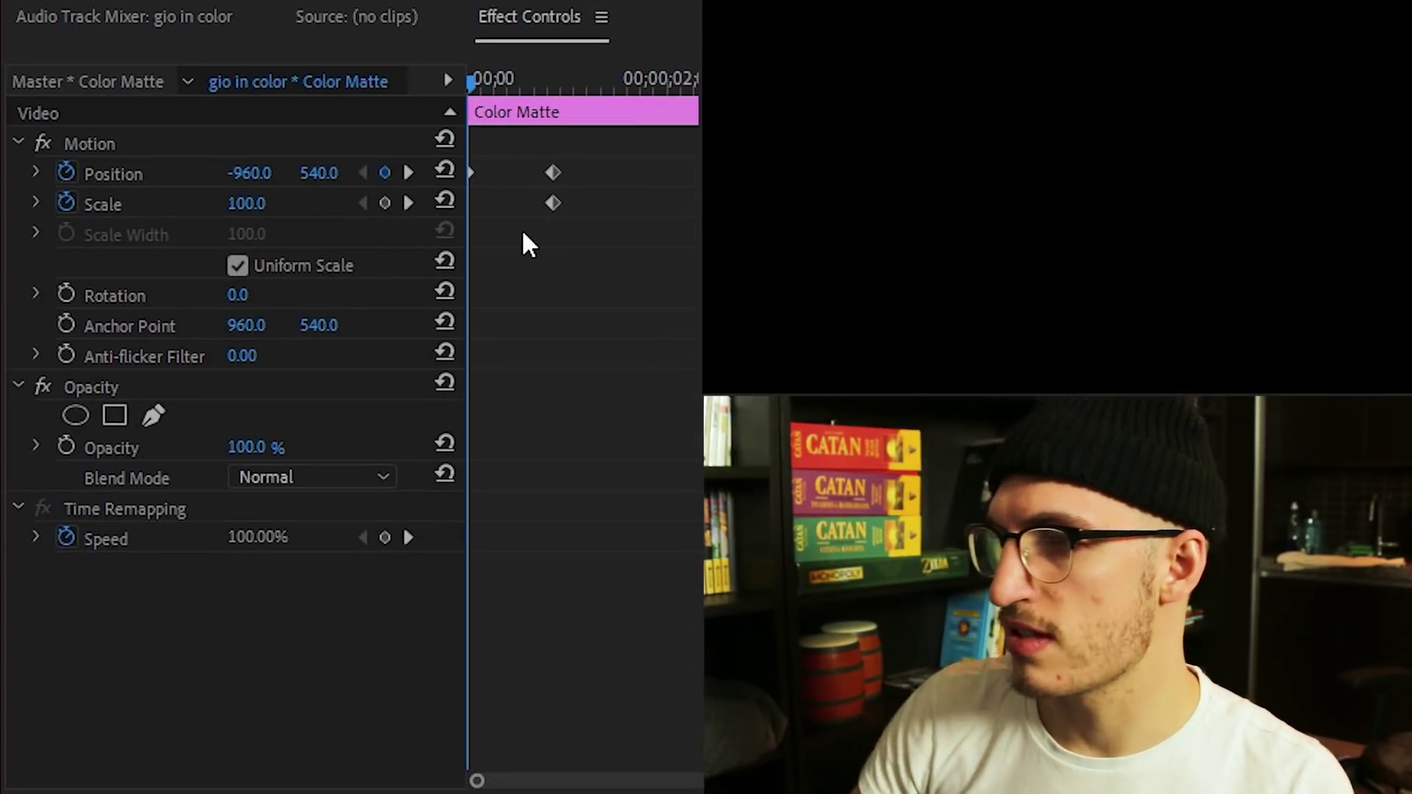
# Step: Drag the matte's end Position and Scale keyframes later and replay to check the slower slide-in
pyautogui.press('space')
pyautogui.press('space')
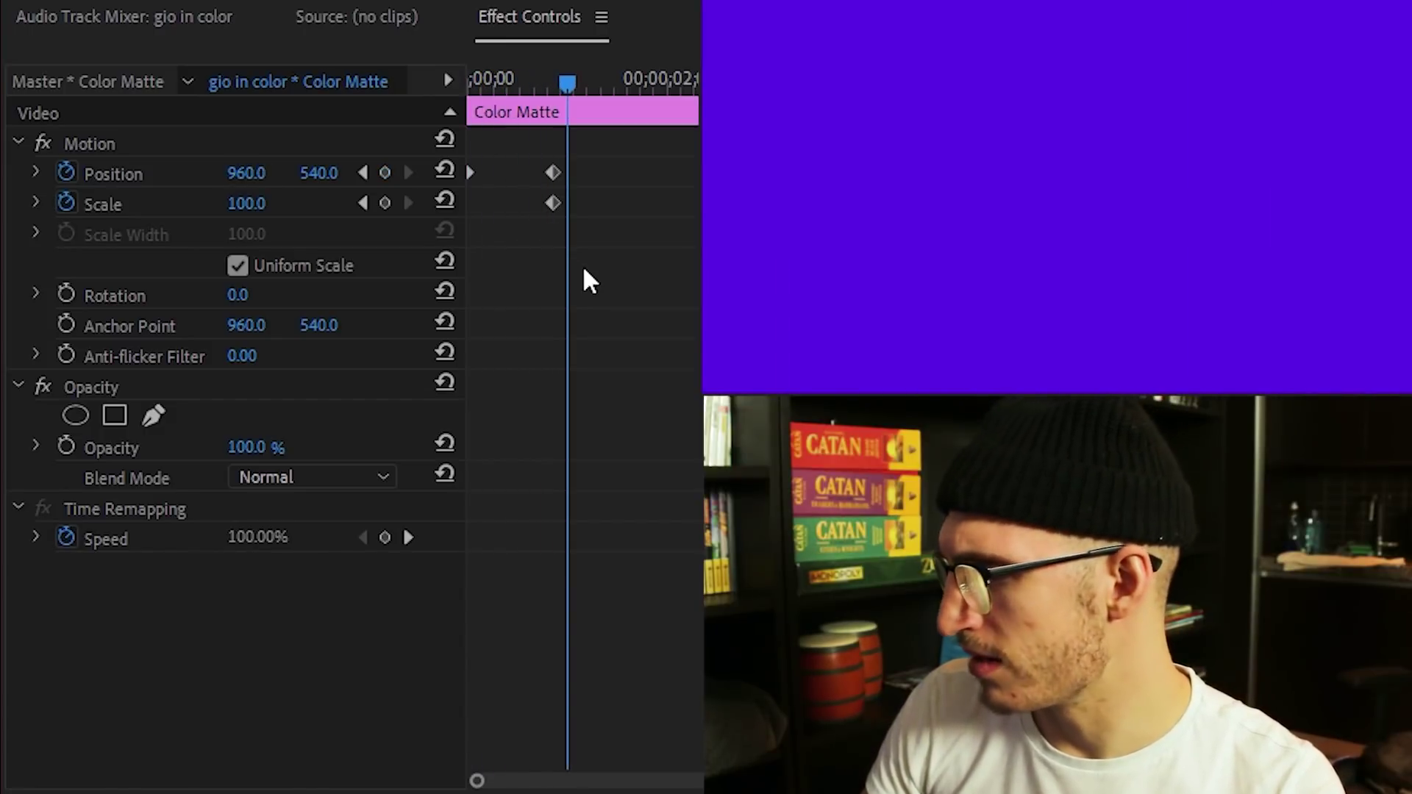
pyautogui.moveTo(590, 243); pyautogui.dragTo(677, 214)
pyautogui.moveTo(526, 89); pyautogui.dragTo(683, 98)
pyautogui.press('Home')
pyautogui.press('space')
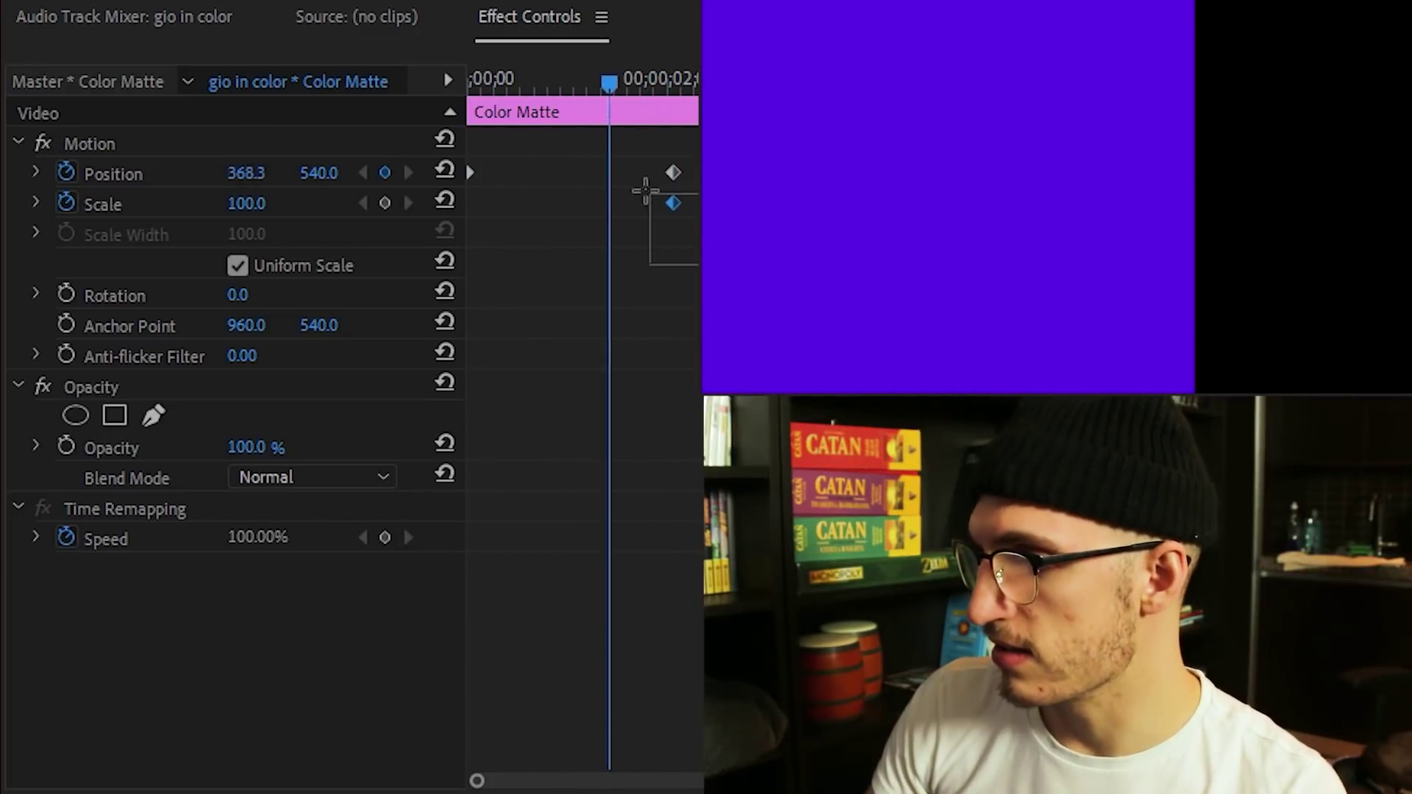
pyautogui.moveTo(675, 180); pyautogui.dragTo(882, 181)
pyautogui.press('Home')
pyautogui.press('space')
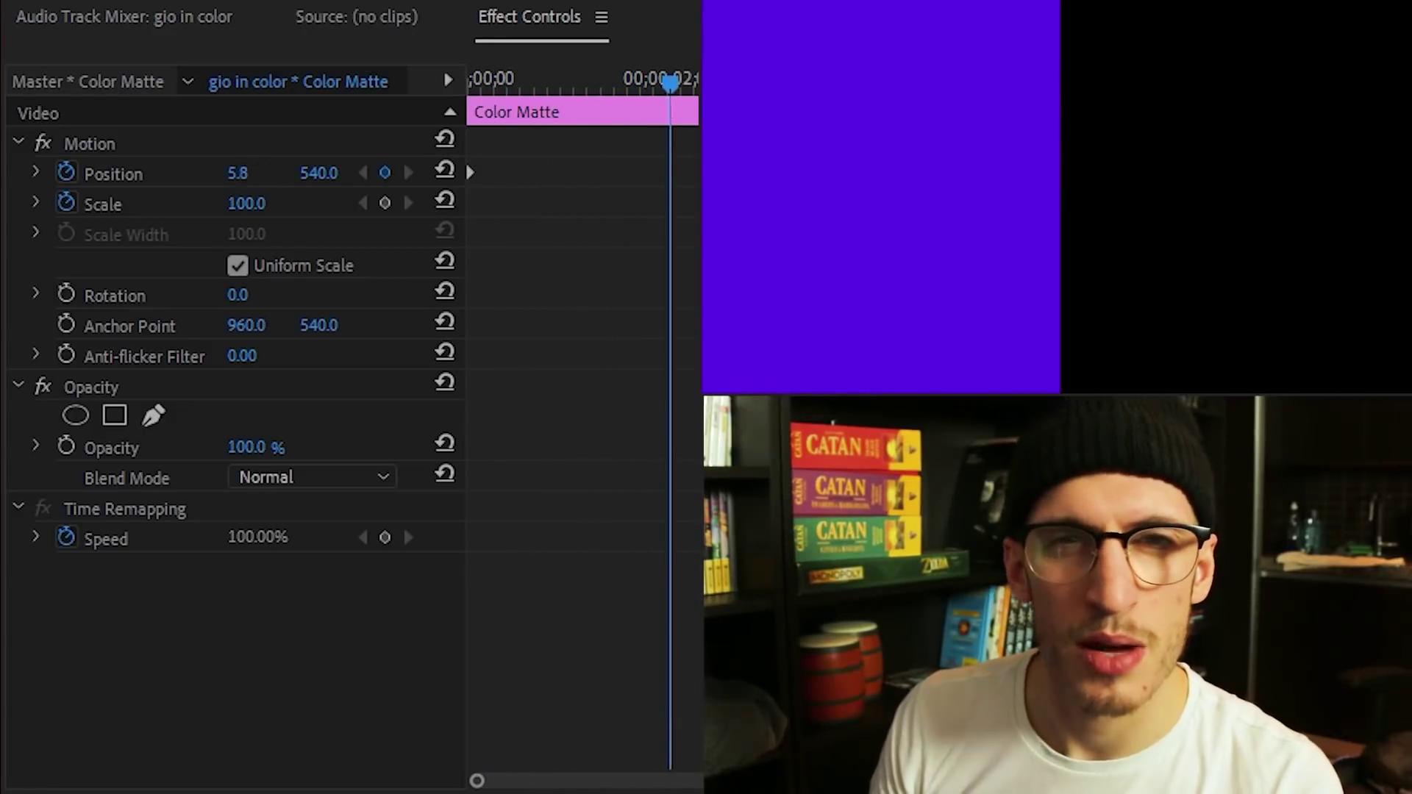
pyautogui.moveTo(882, 181); pyautogui.dragTo(636, 187)
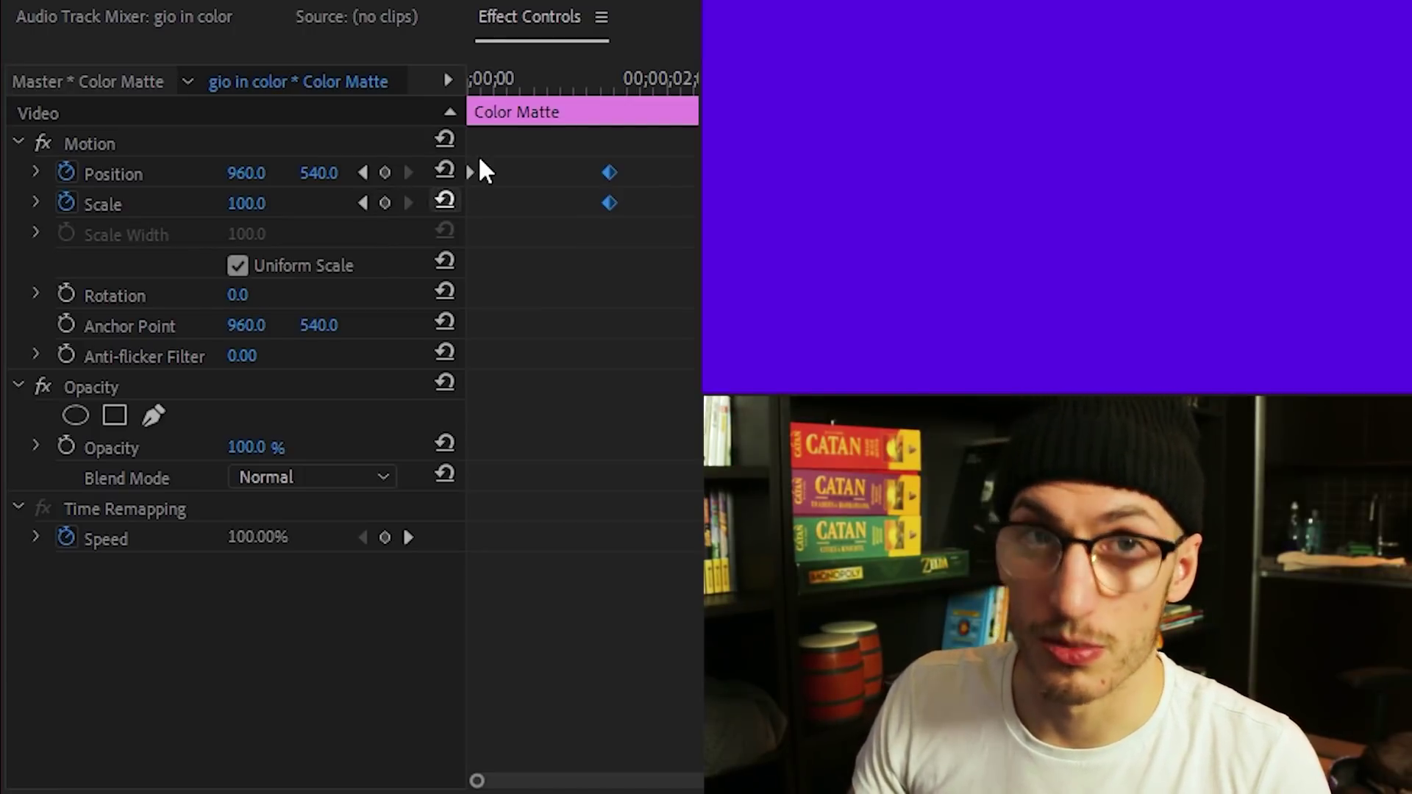
pyautogui.moveTo(672, 224); pyautogui.dragTo(593, 148)
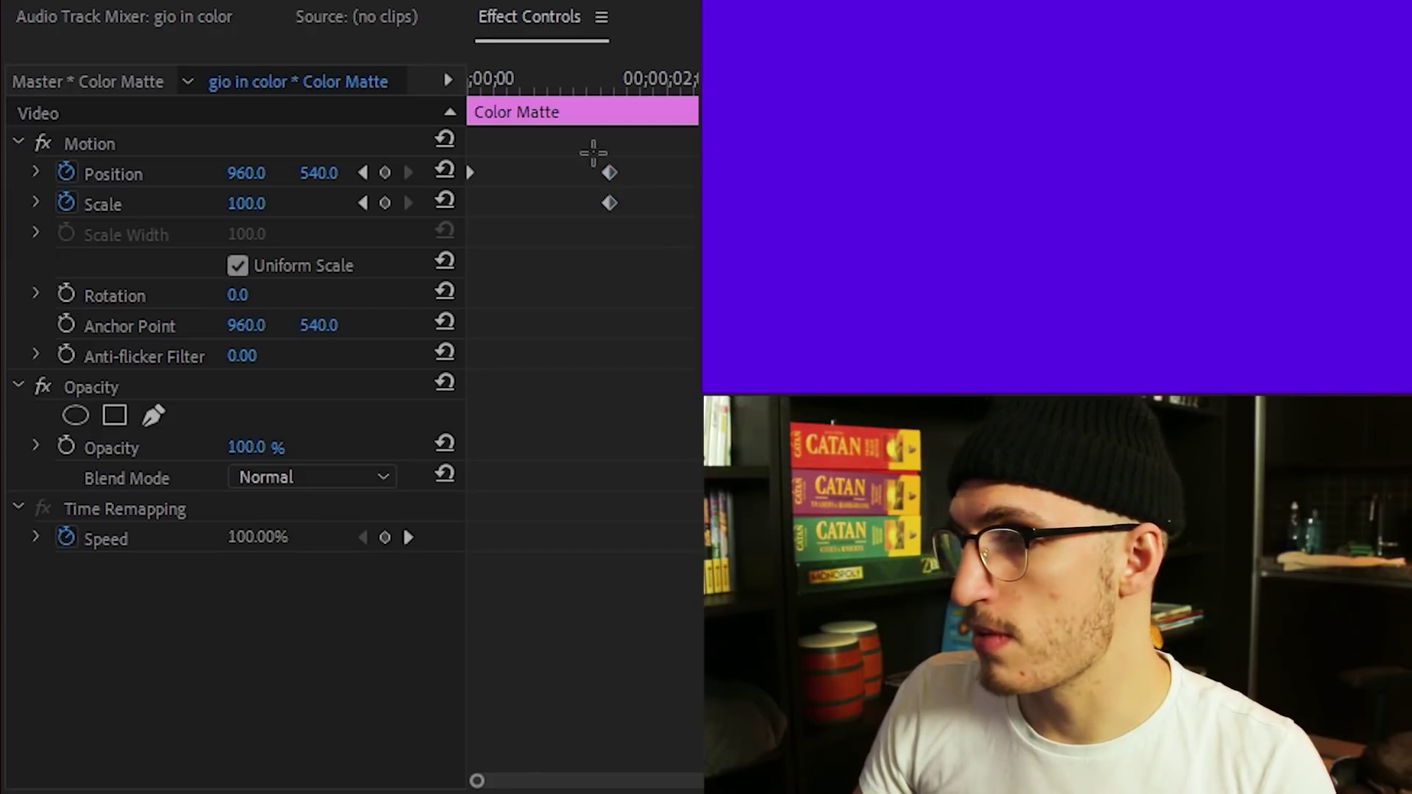
# Step: Apply Ease In to the end Position and Scale keyframes and replay the slide-in from the start
pyautogui.rightClick(610, 172)
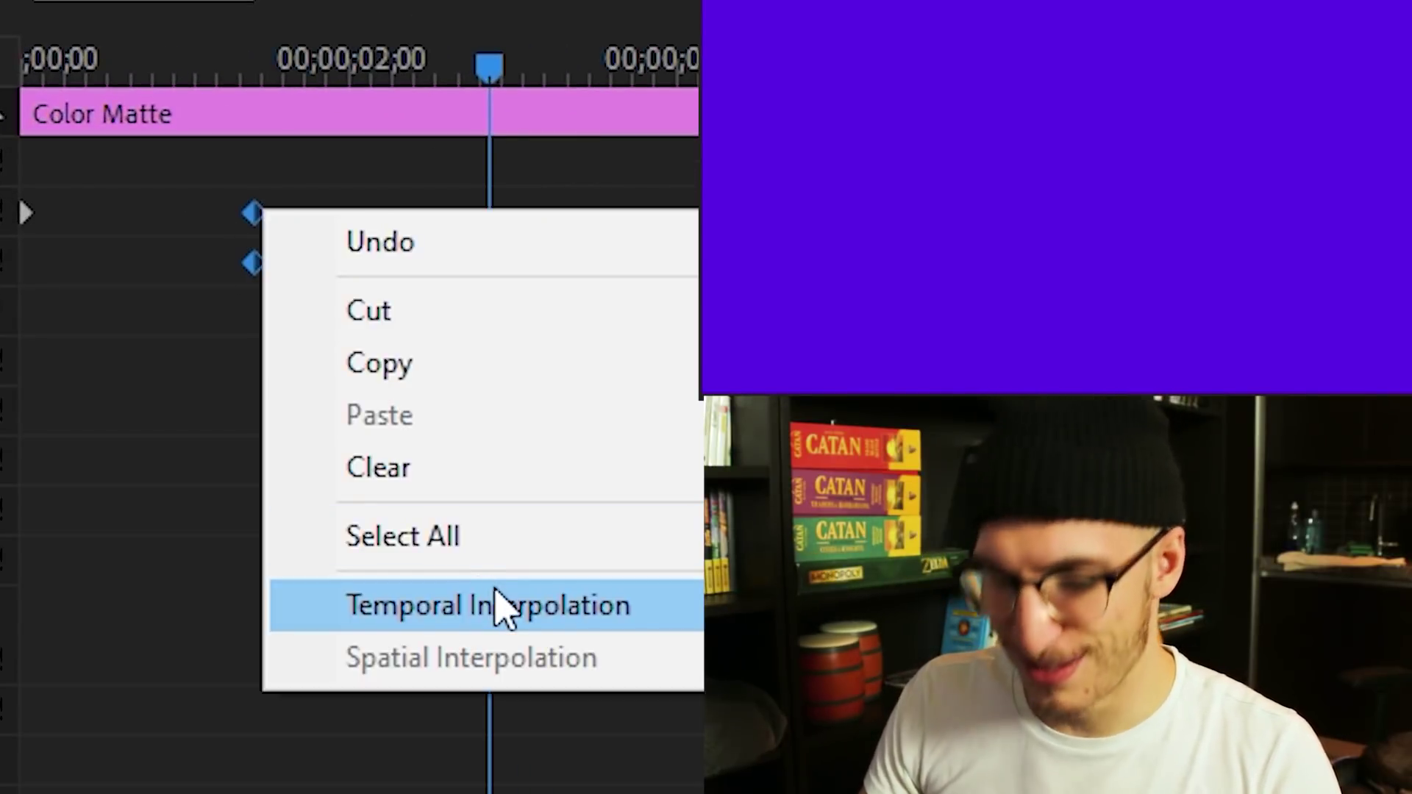
pyautogui.moveTo(498, 606)
pyautogui.click(473, 658)
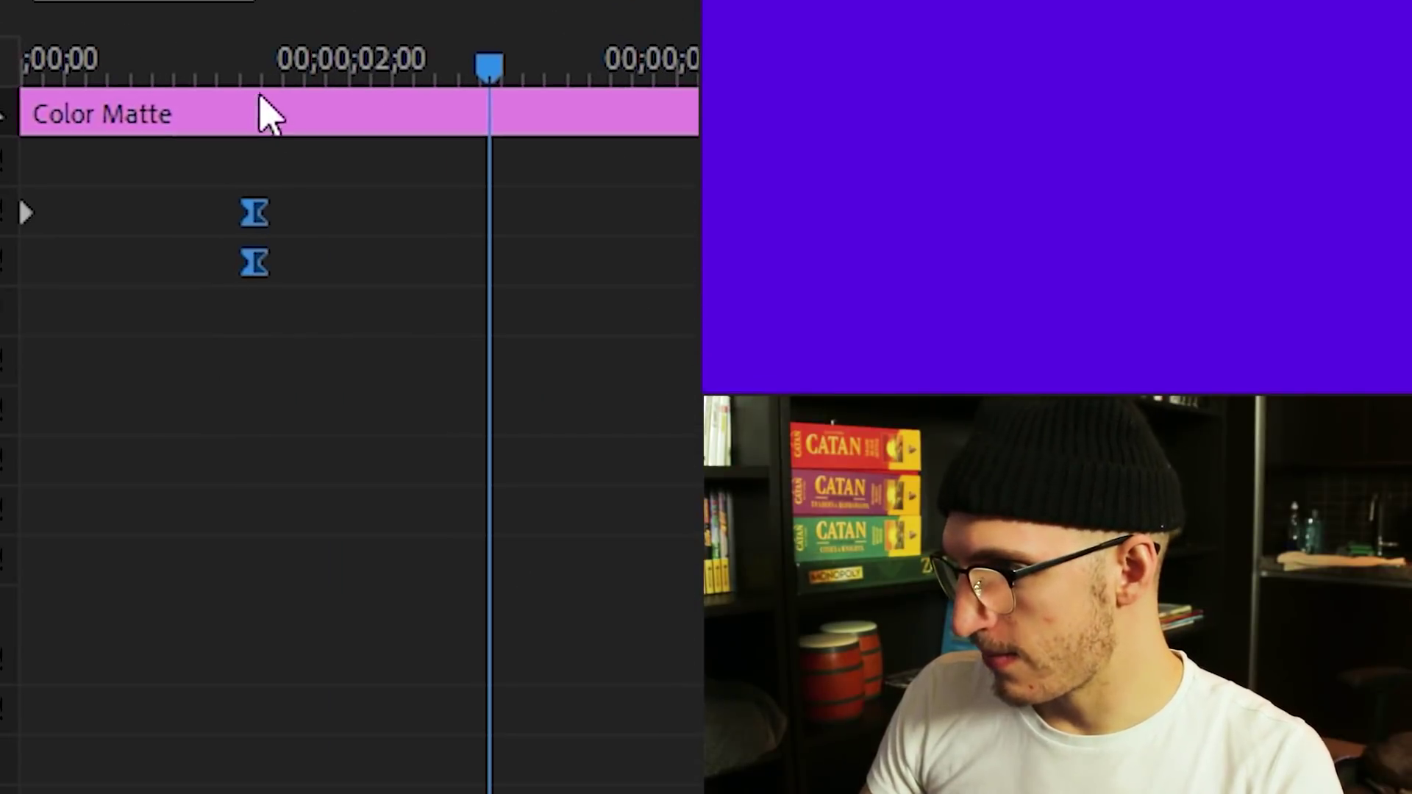
pyautogui.press('Home')
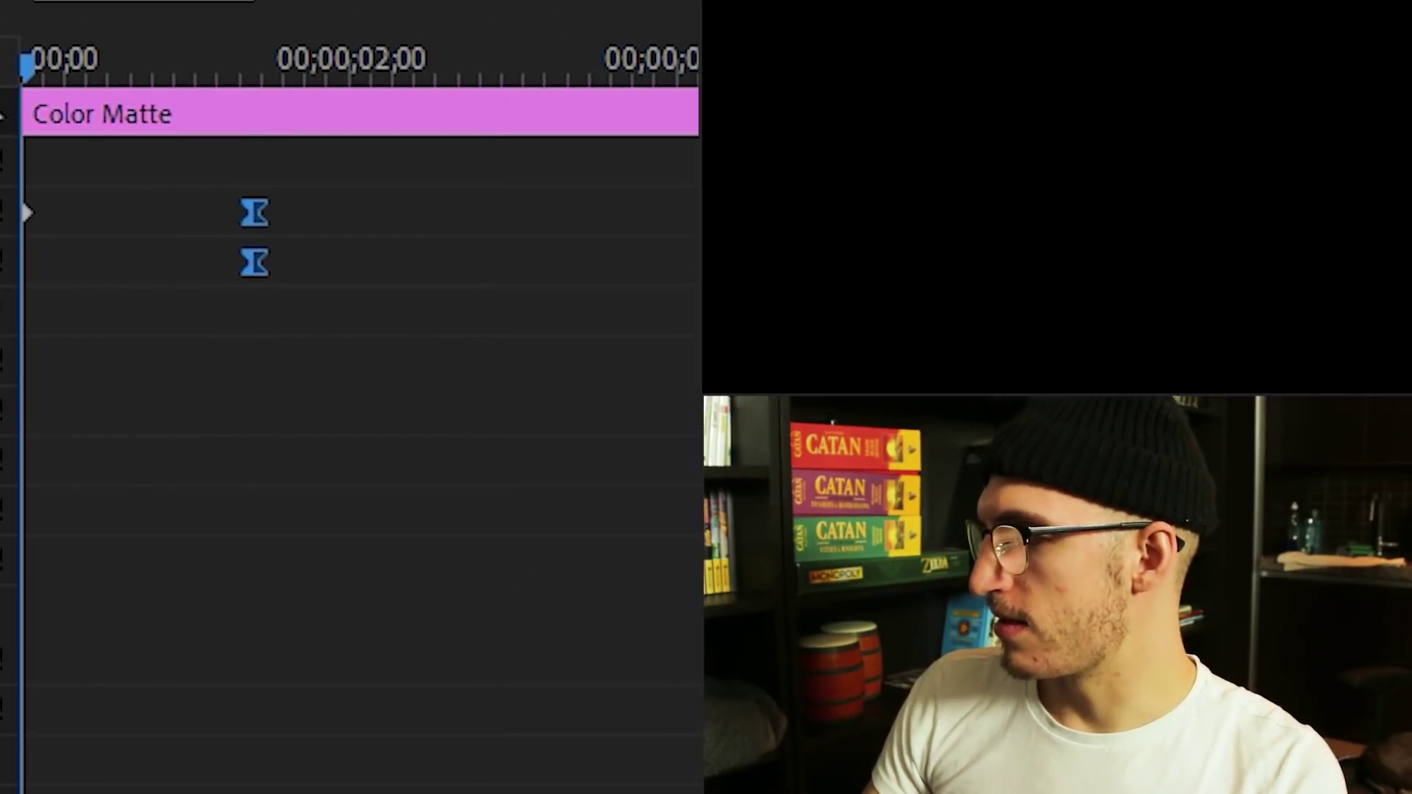
pyautogui.press('space')
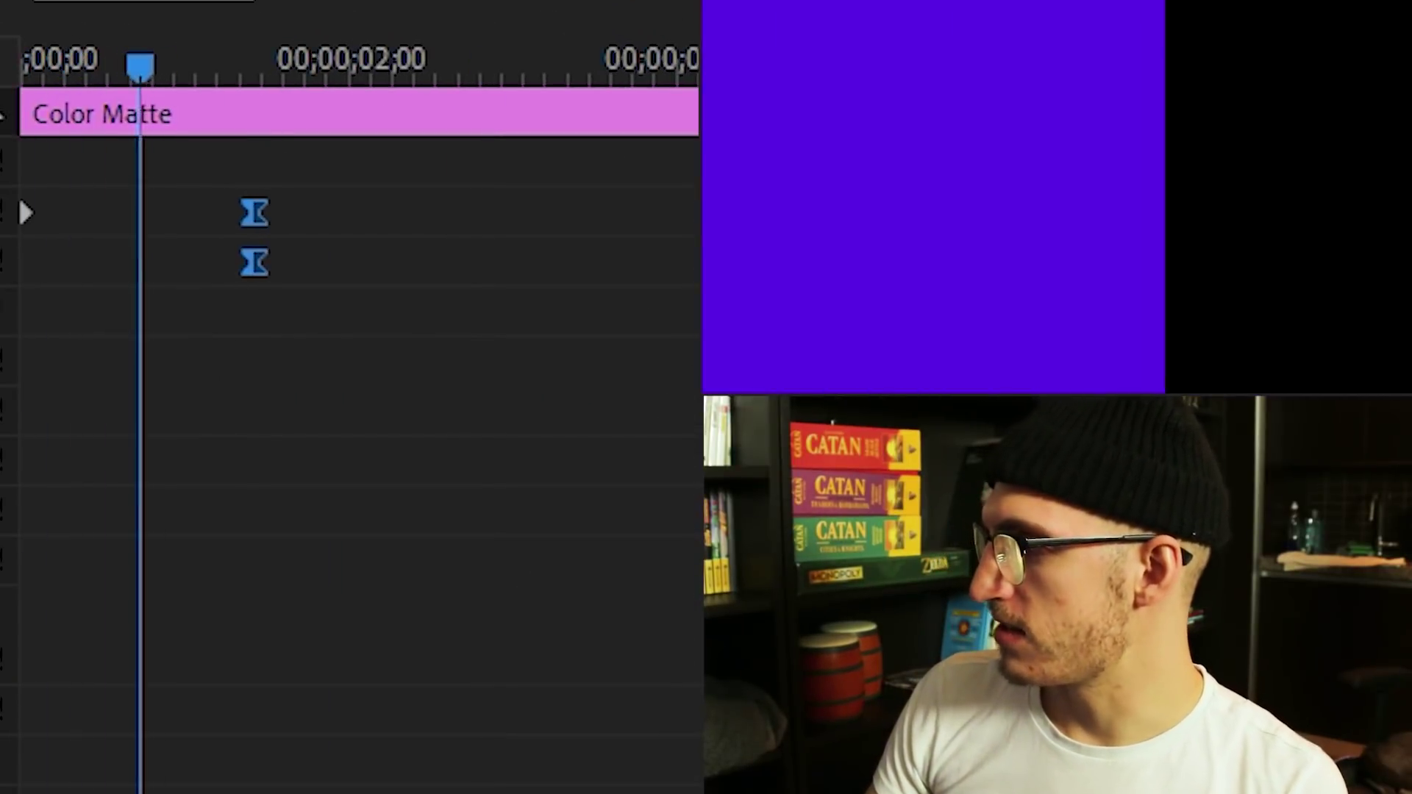
pyautogui.press('Home')
pyautogui.press('Home')
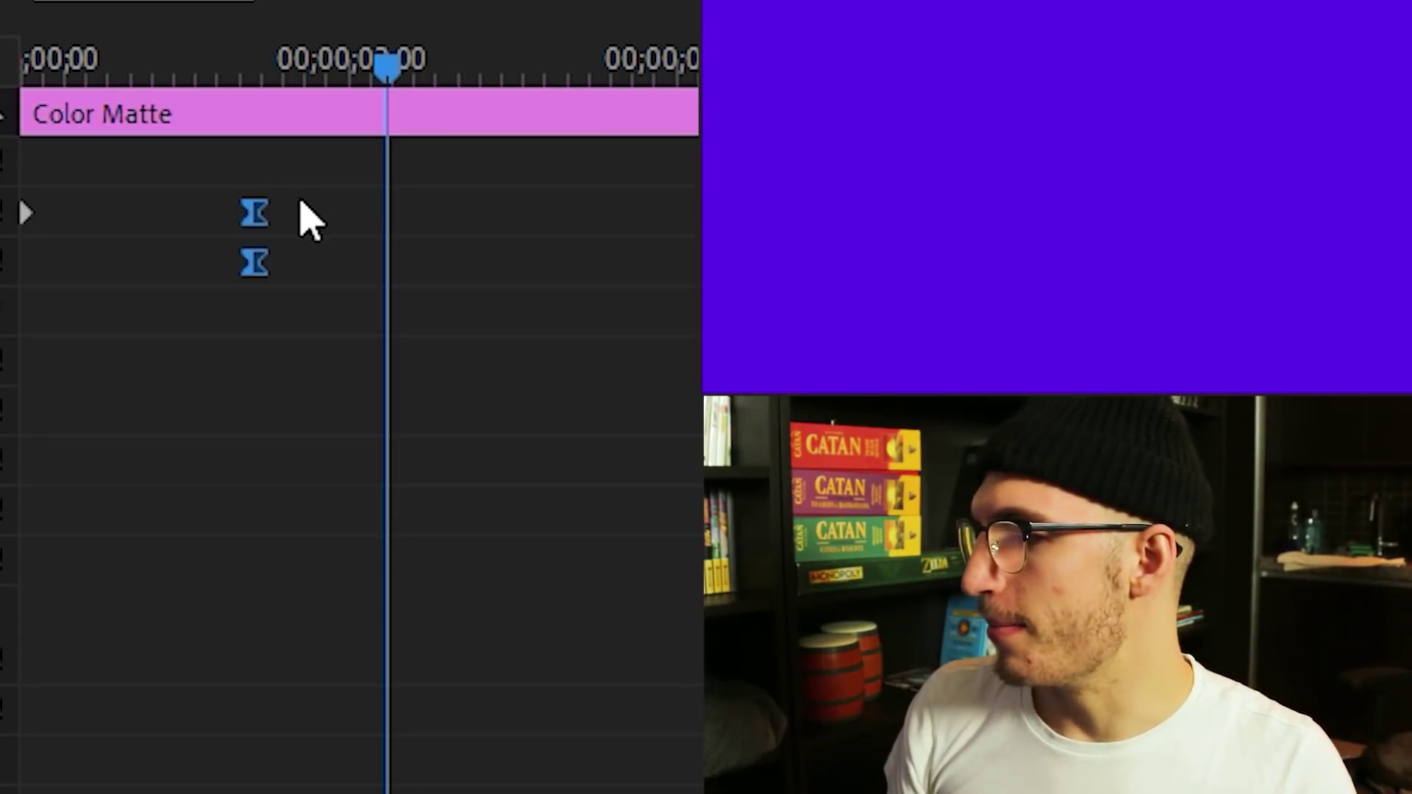
pyautogui.press('Home')
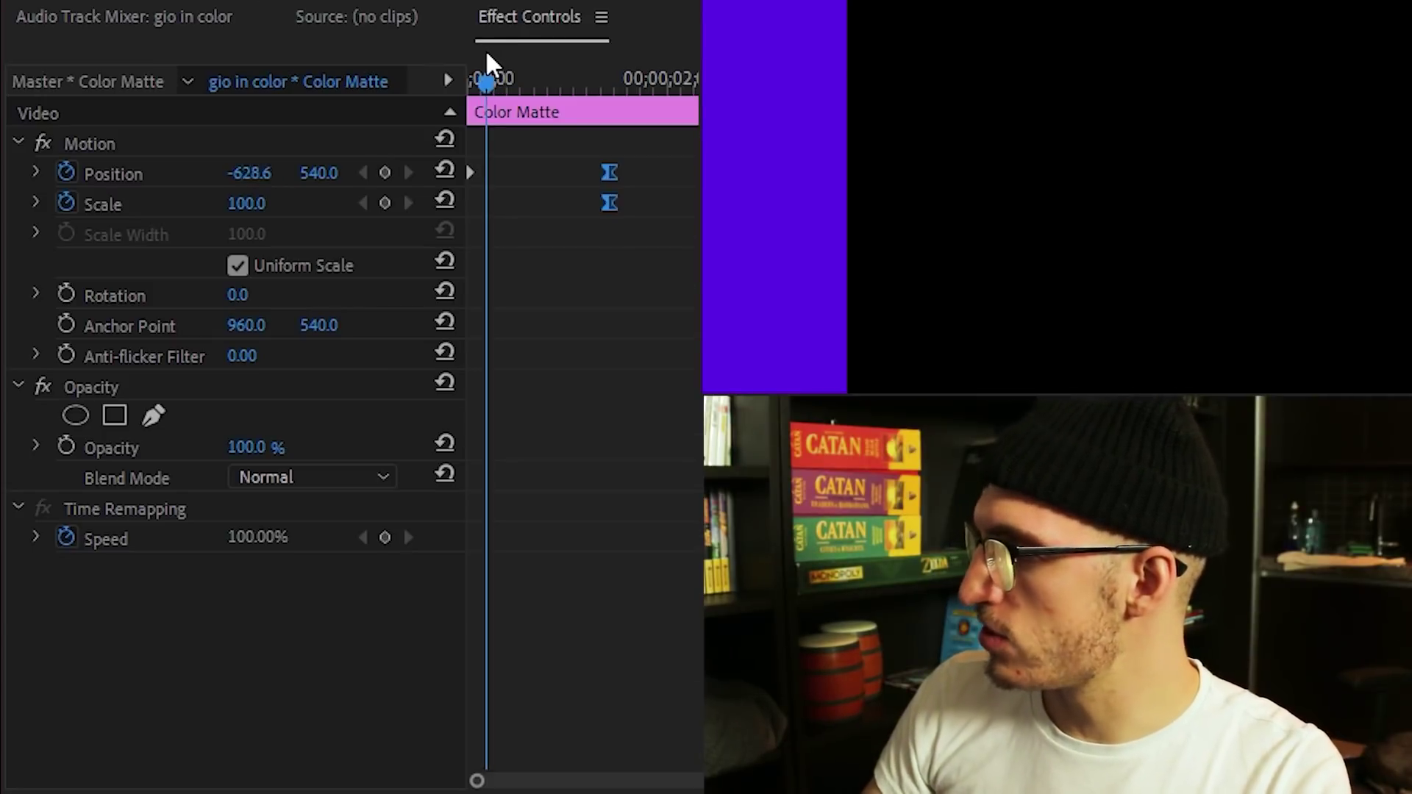
pyautogui.press('space')
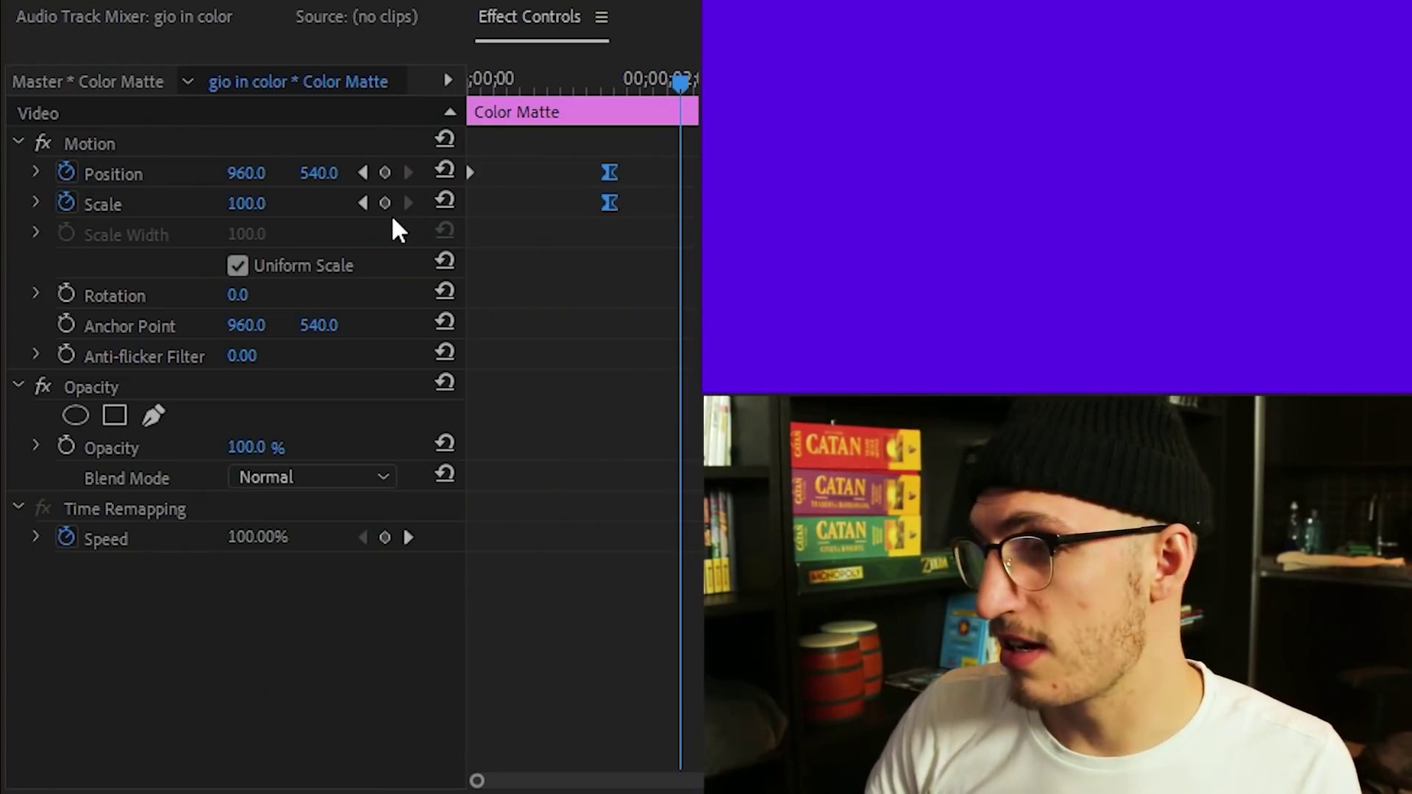
# Step: Apply Ease Out to the matte's centred Position and Scale keyframes
pyautogui.rightClick(475, 170)
pyautogui.moveTo(566, 412)
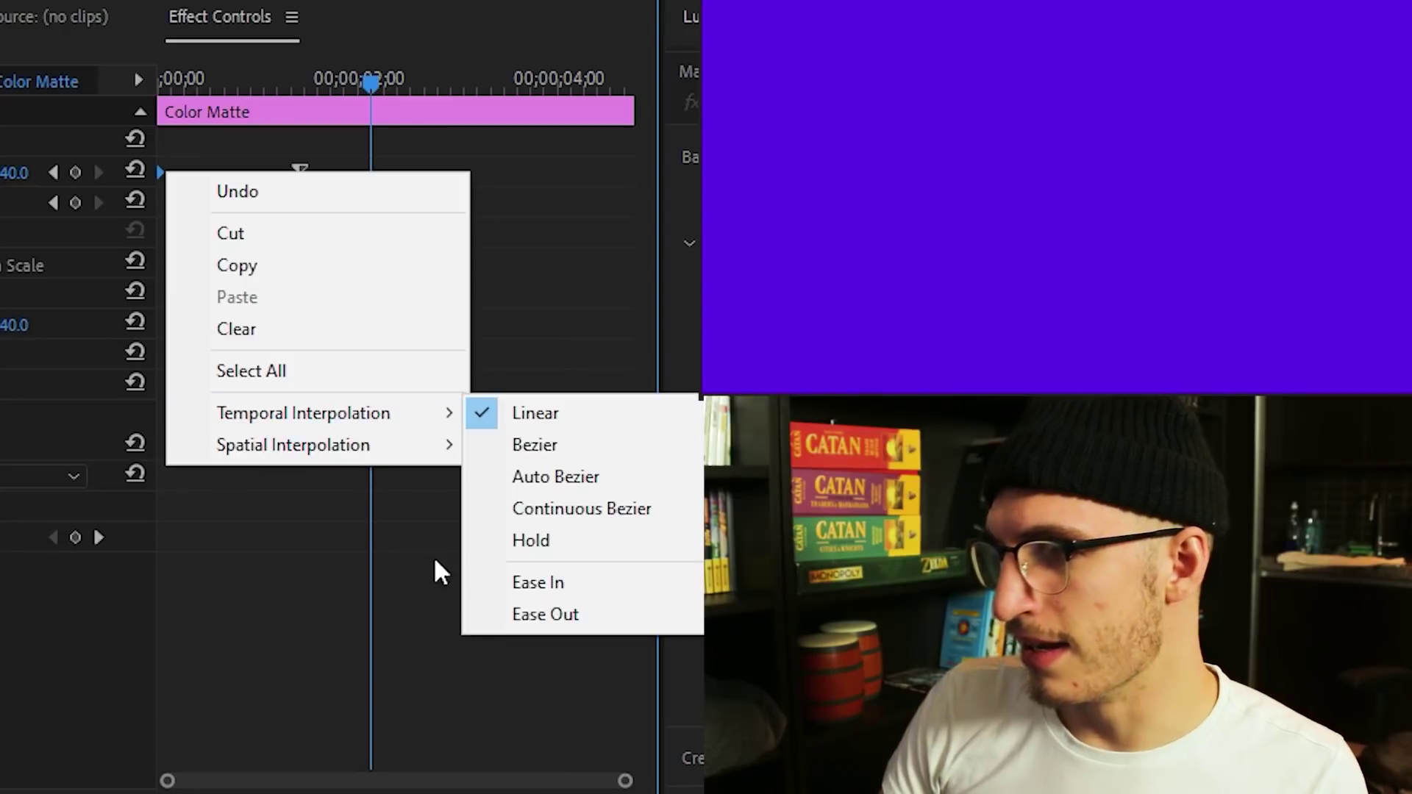
pyautogui.click(473, 621)
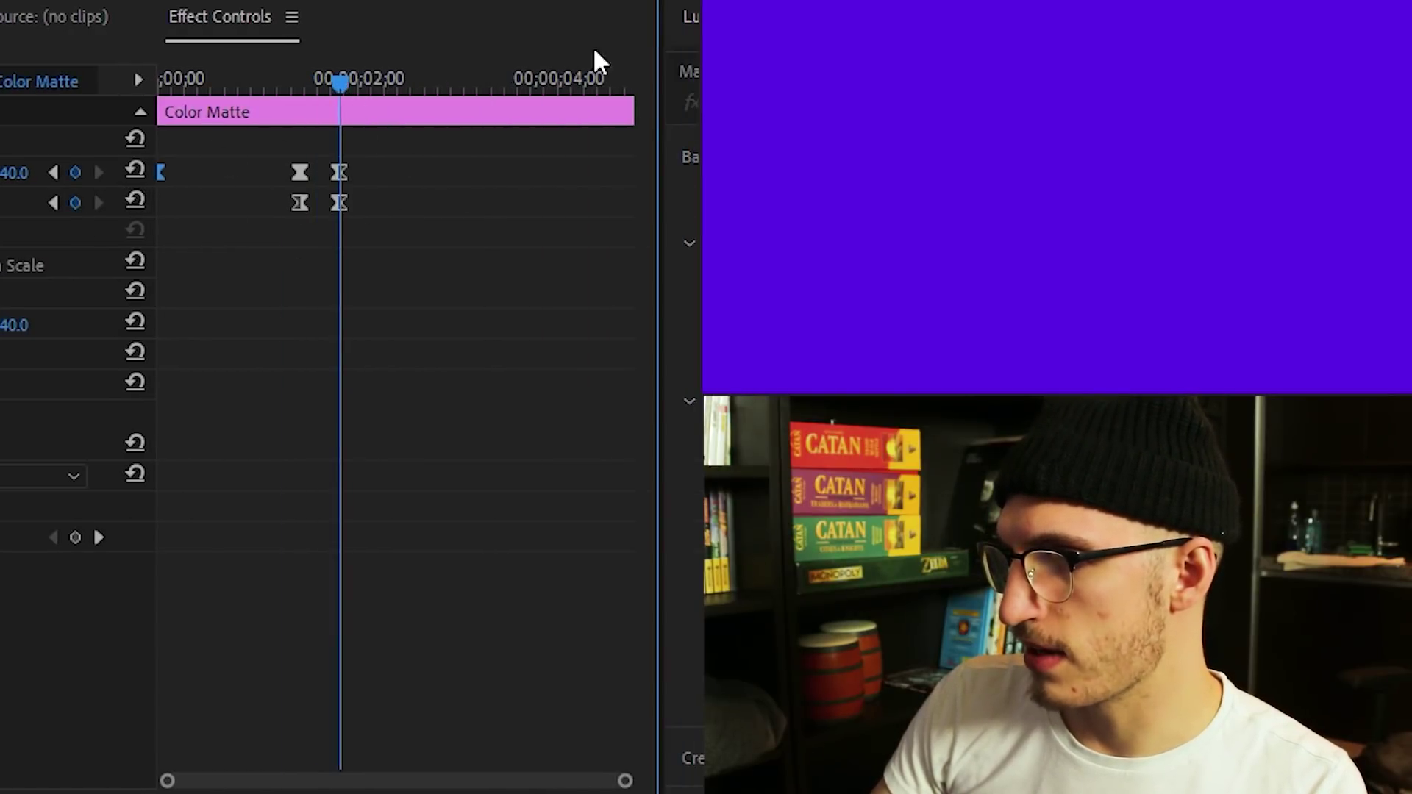
pyautogui.rightClick(340, 172)
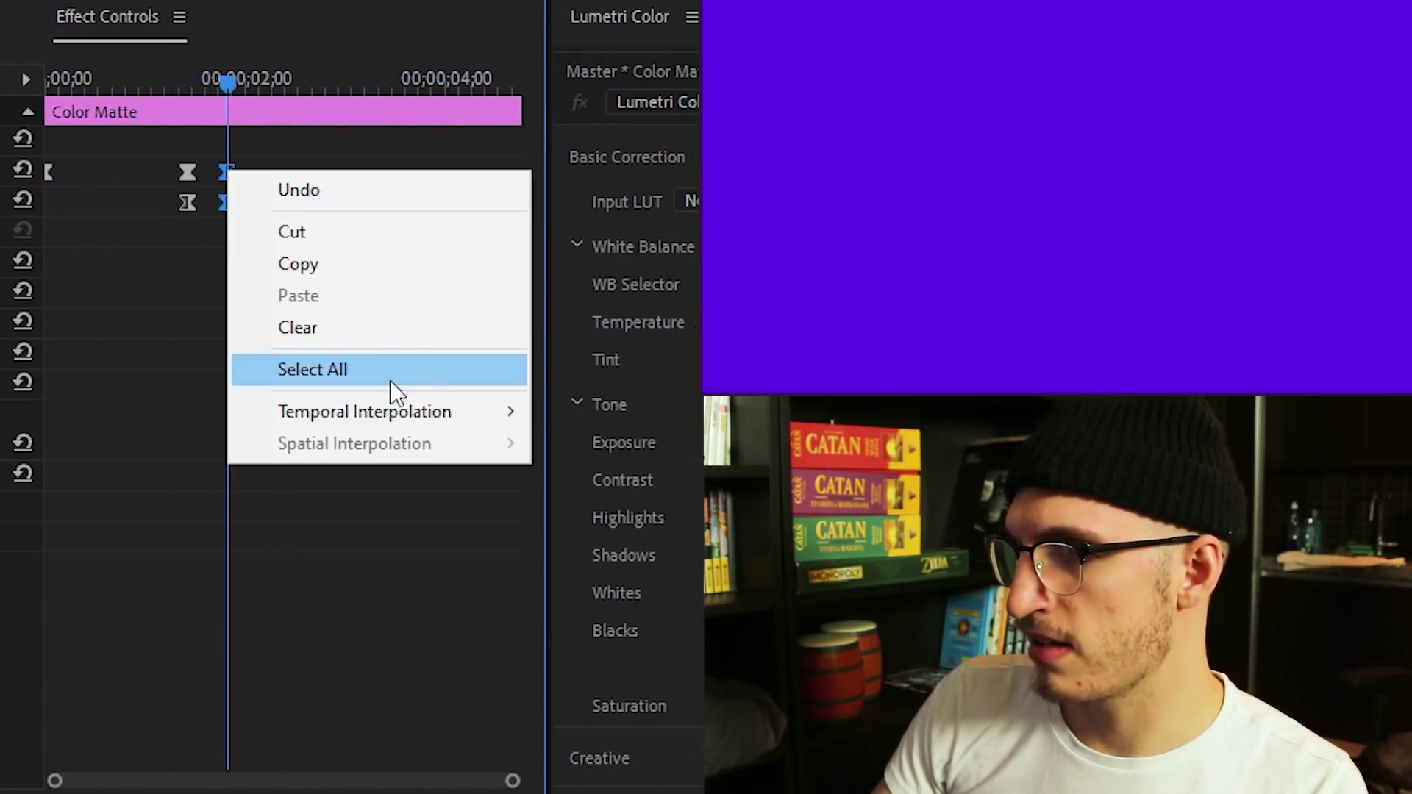
pyautogui.moveTo(440, 418)
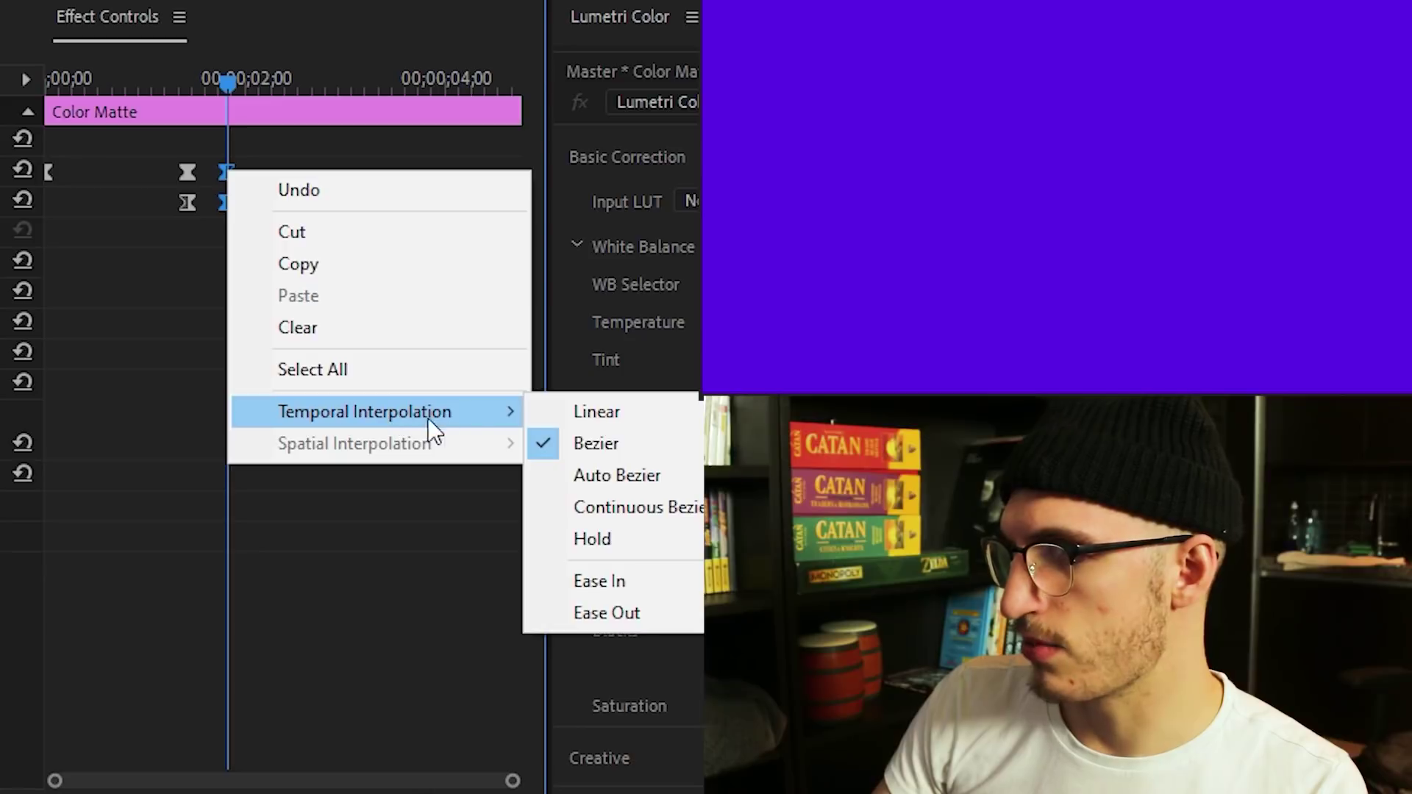
pyautogui.click(537, 414)
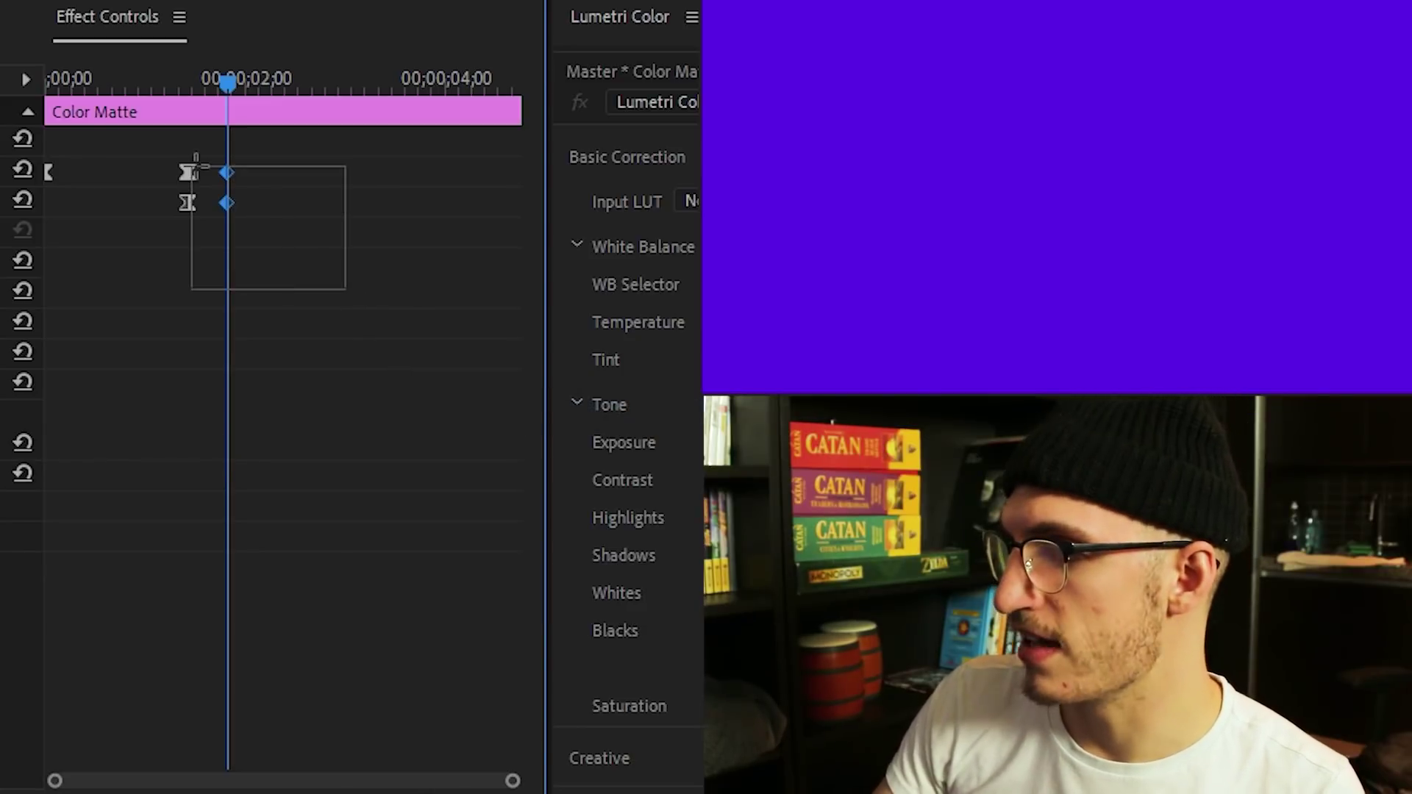
pyautogui.moveTo(194, 166); pyautogui.dragTo(192, 167)
pyautogui.rightClick(235, 188)
pyautogui.moveTo(316, 425)
pyautogui.click(580, 626)
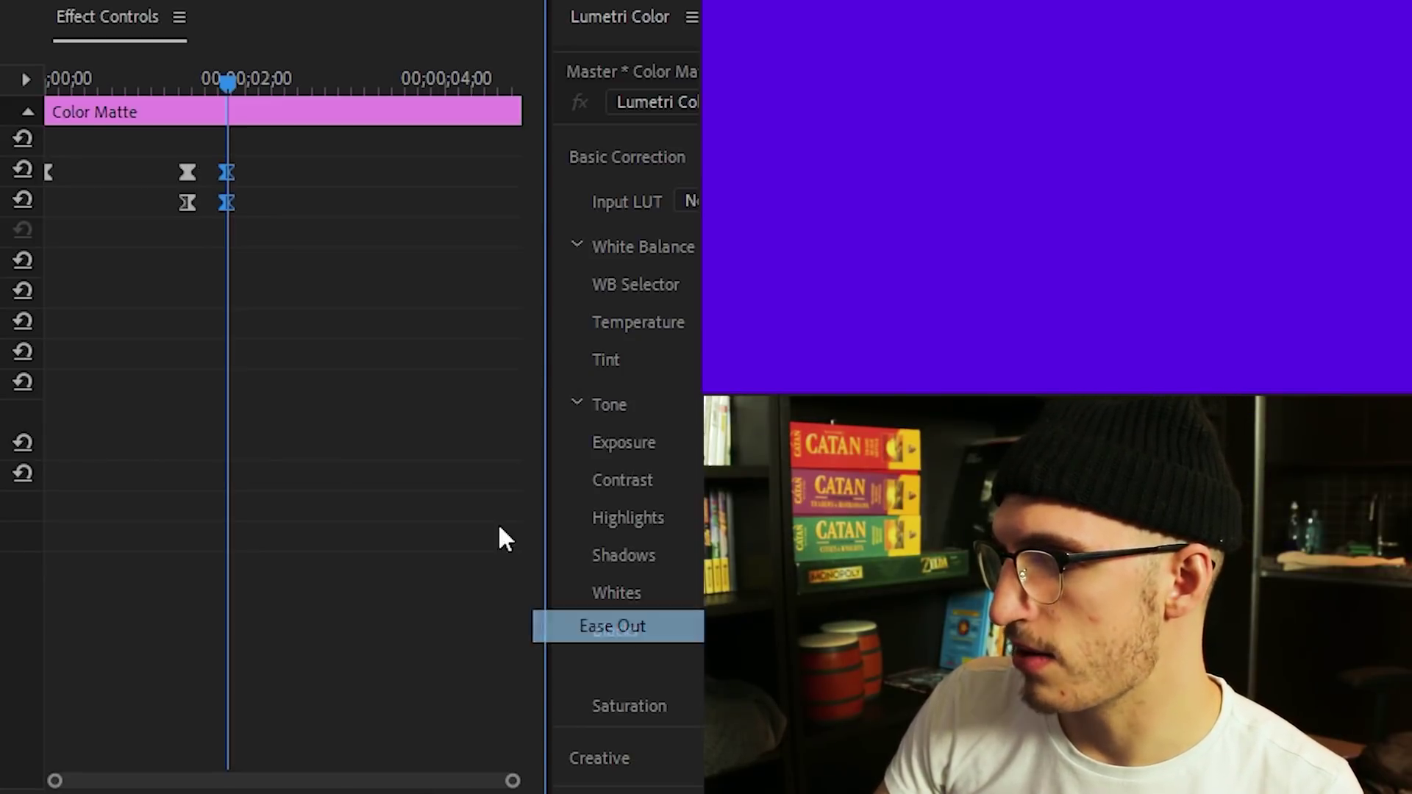
pyautogui.click(273, 158)
# Step: Near 4 seconds, send the matte to Position X 2880 with an Ease In keyframe, and preview
pyautogui.press('space')
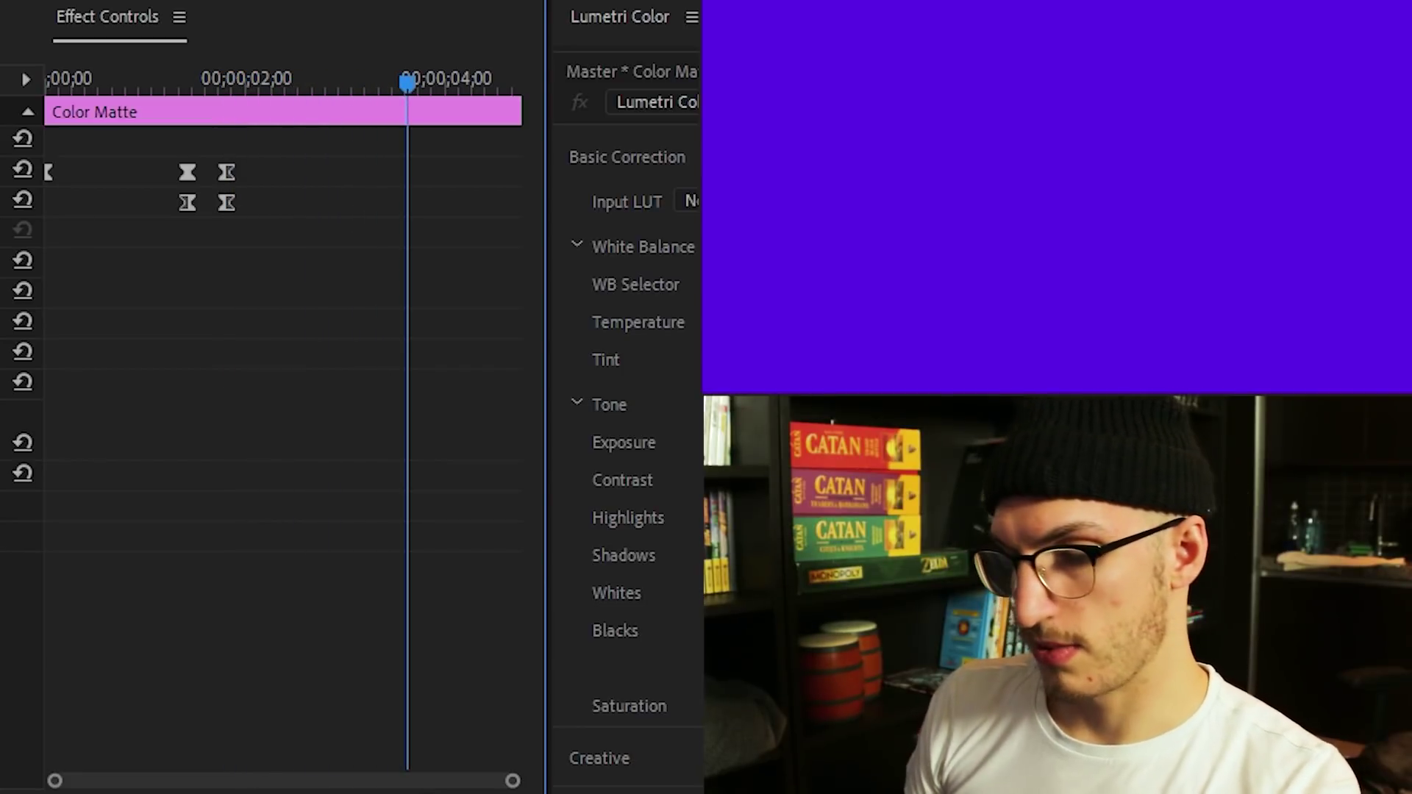
pyautogui.write('0')
pyautogui.press('Return')
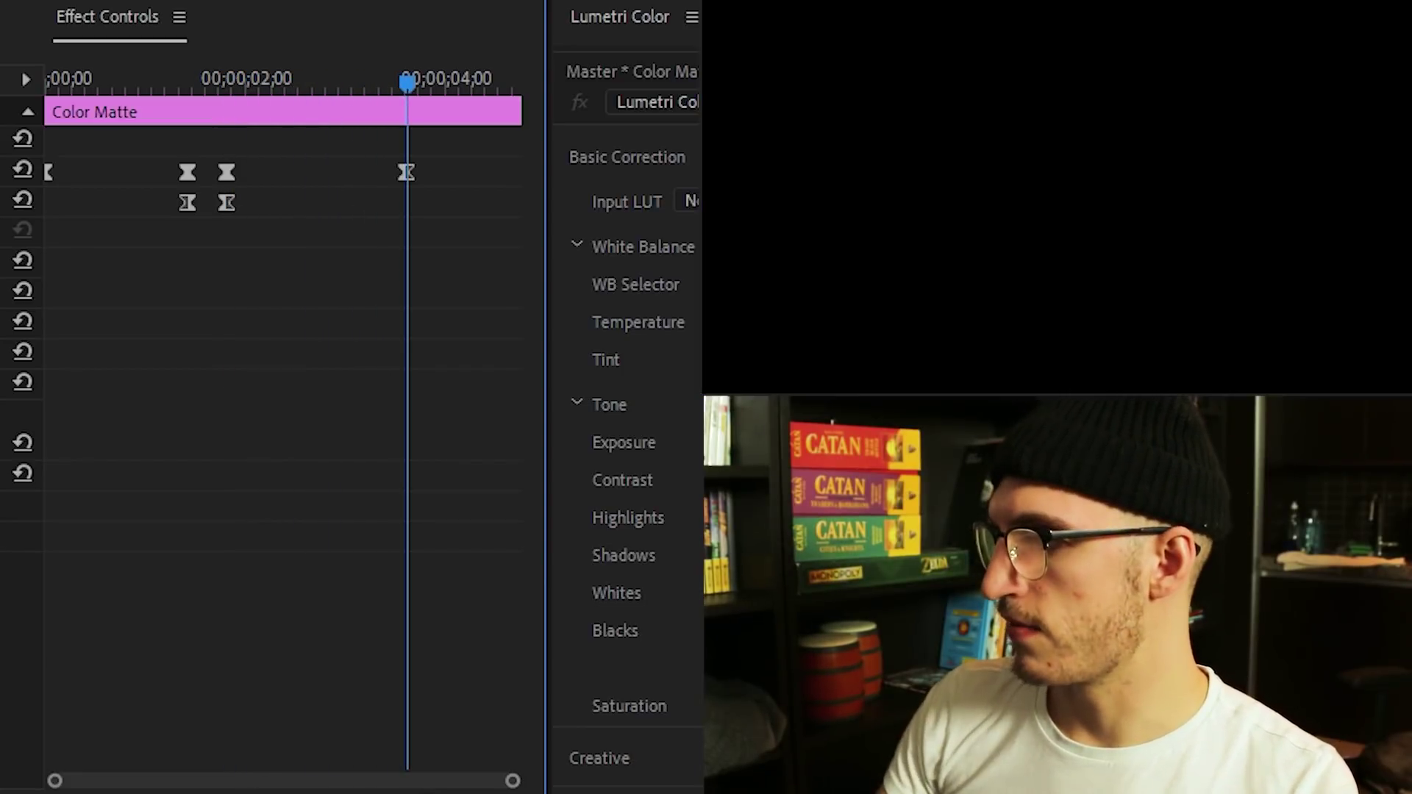
pyautogui.rightClick(407, 173)
pyautogui.moveTo(489, 412)
pyautogui.click(761, 588)
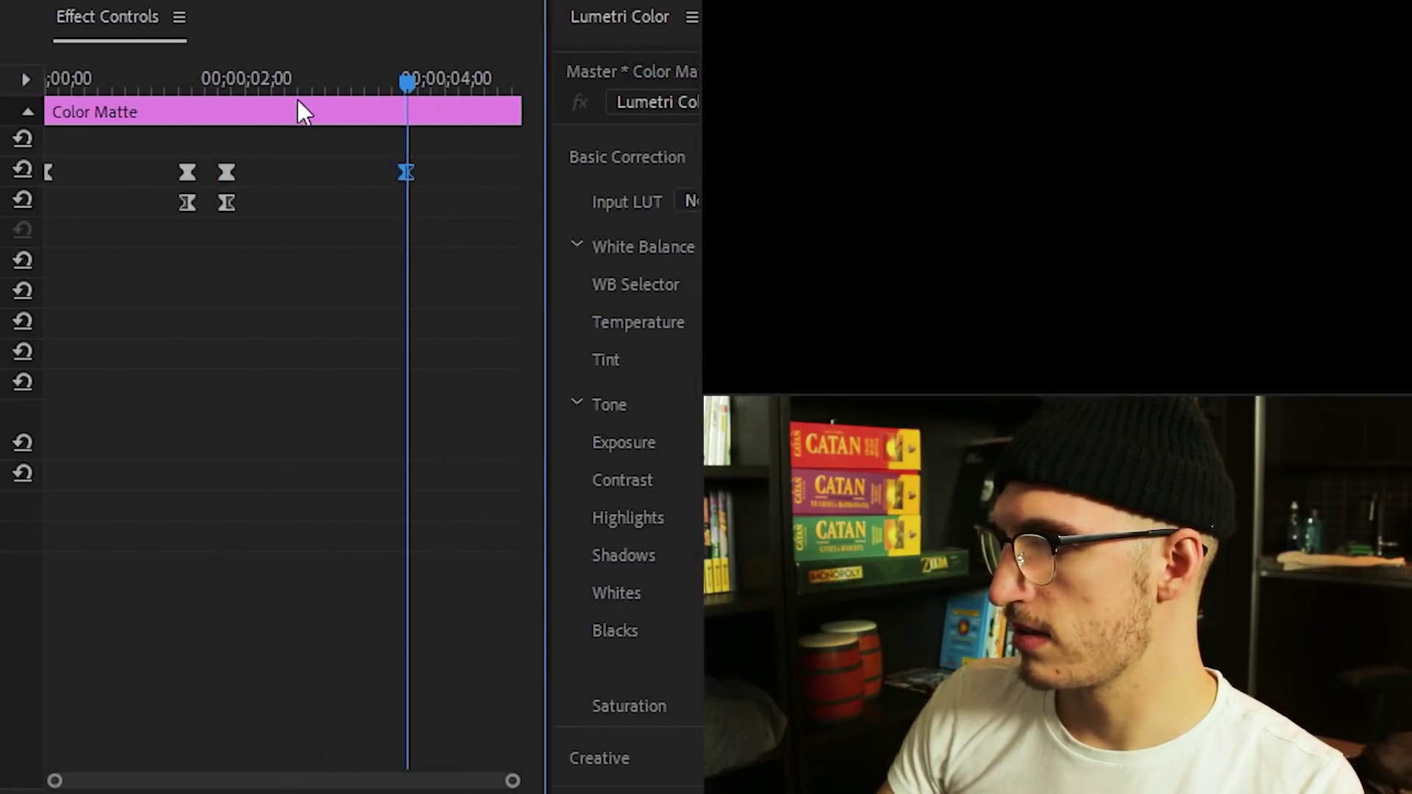
pyautogui.click(238, 67)
pyautogui.press('space')
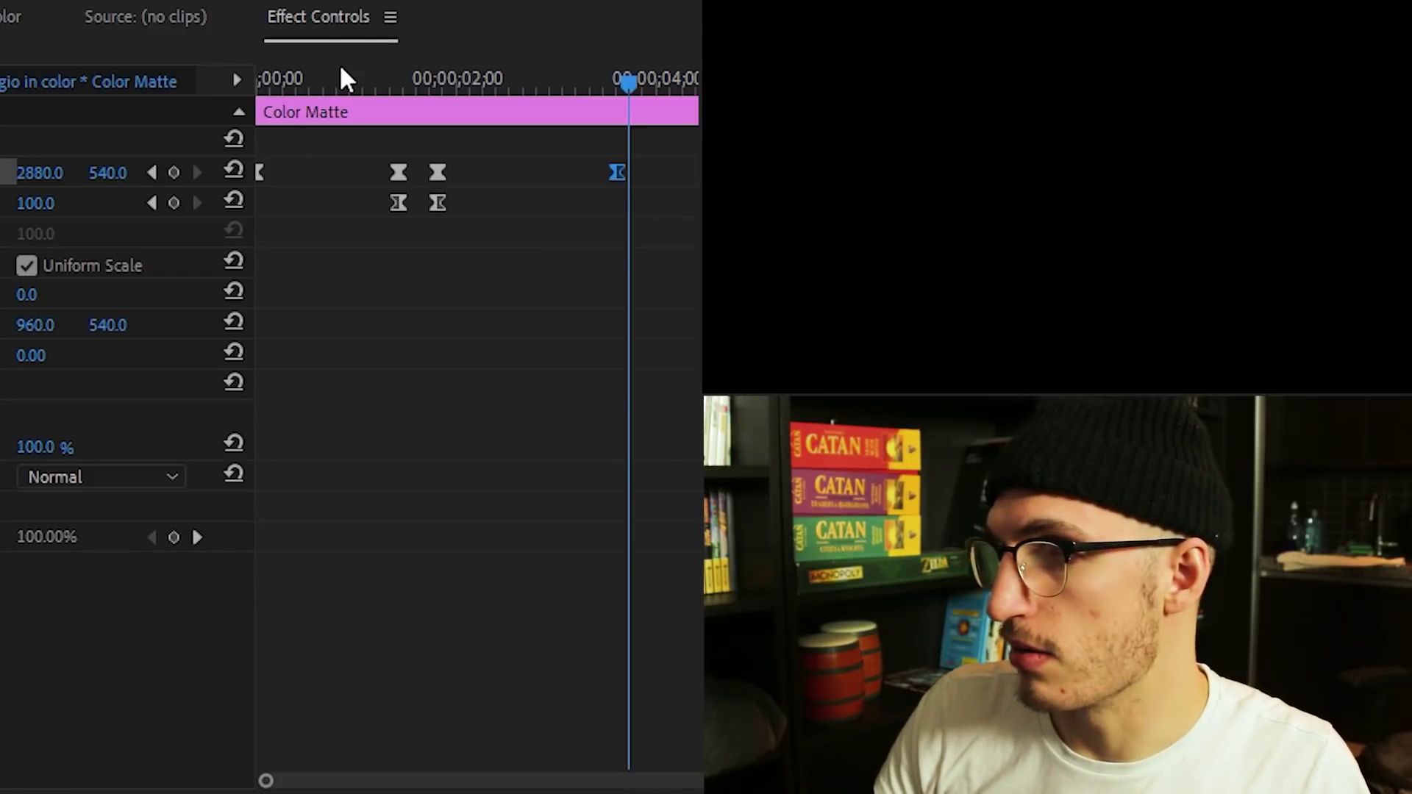
# Step: Preview the full slide-in and slide-out, switch the 4;00 exit keyframe to Bezier, and replay
pyautogui.press('Home')
pyautogui.press('space')
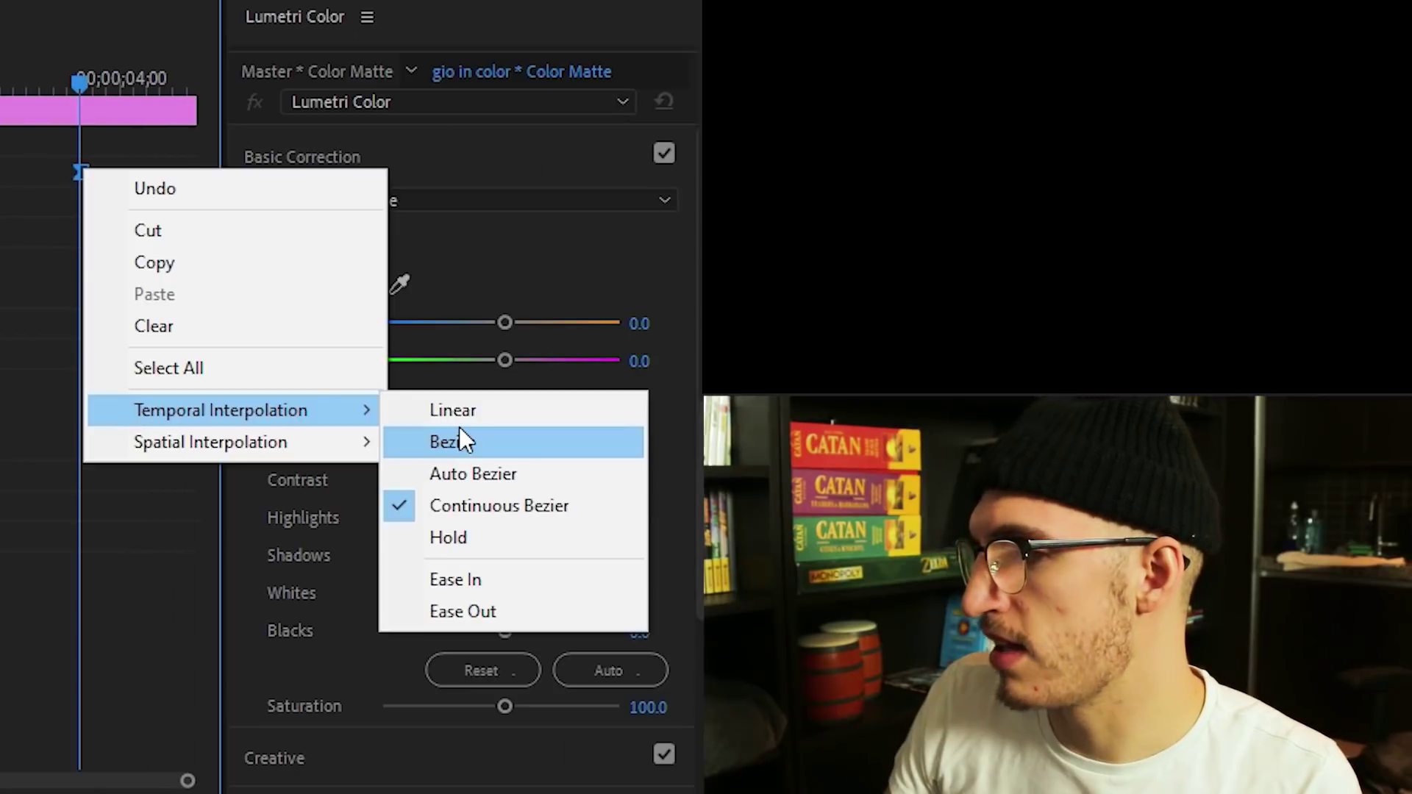
pyautogui.click(461, 430)
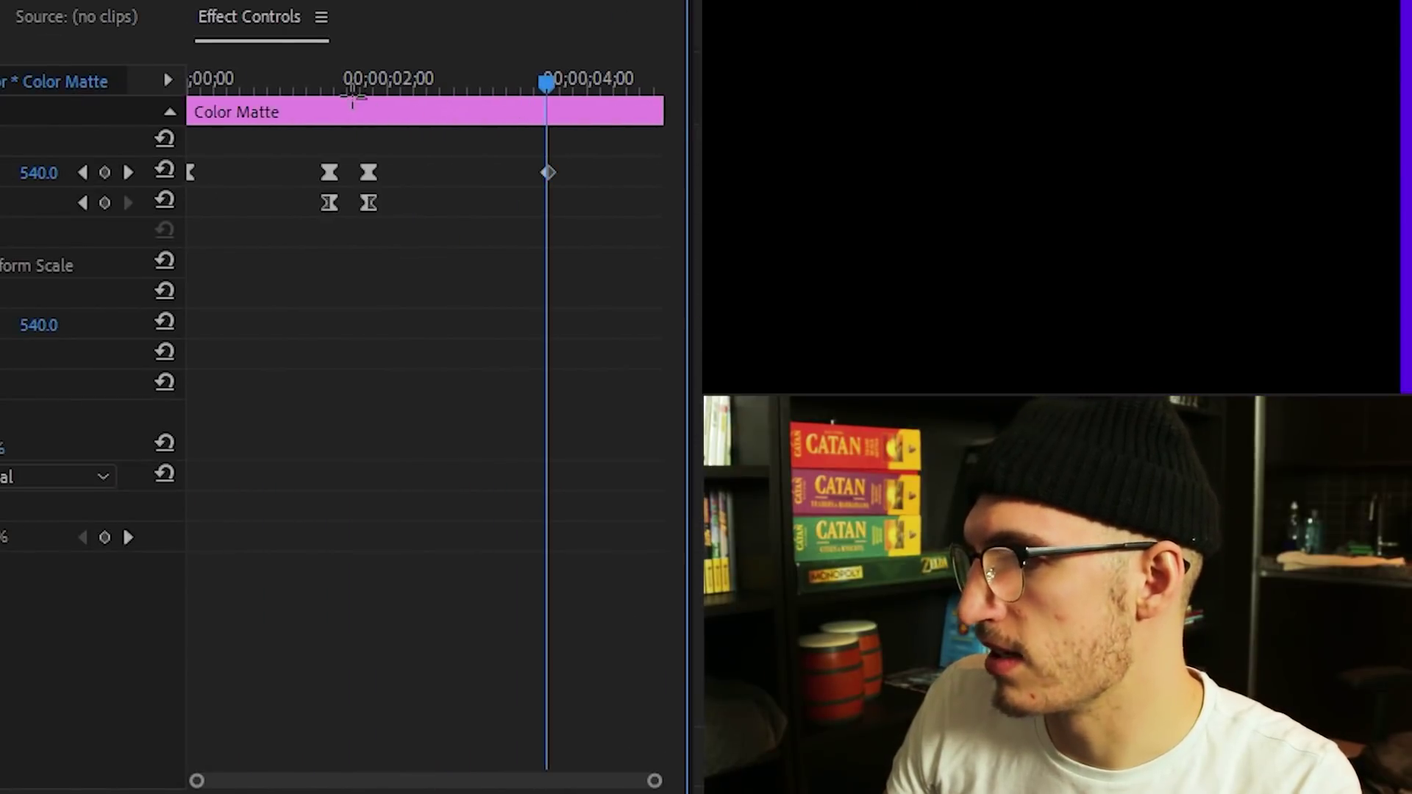
pyautogui.click(369, 81)
pyautogui.press('space')
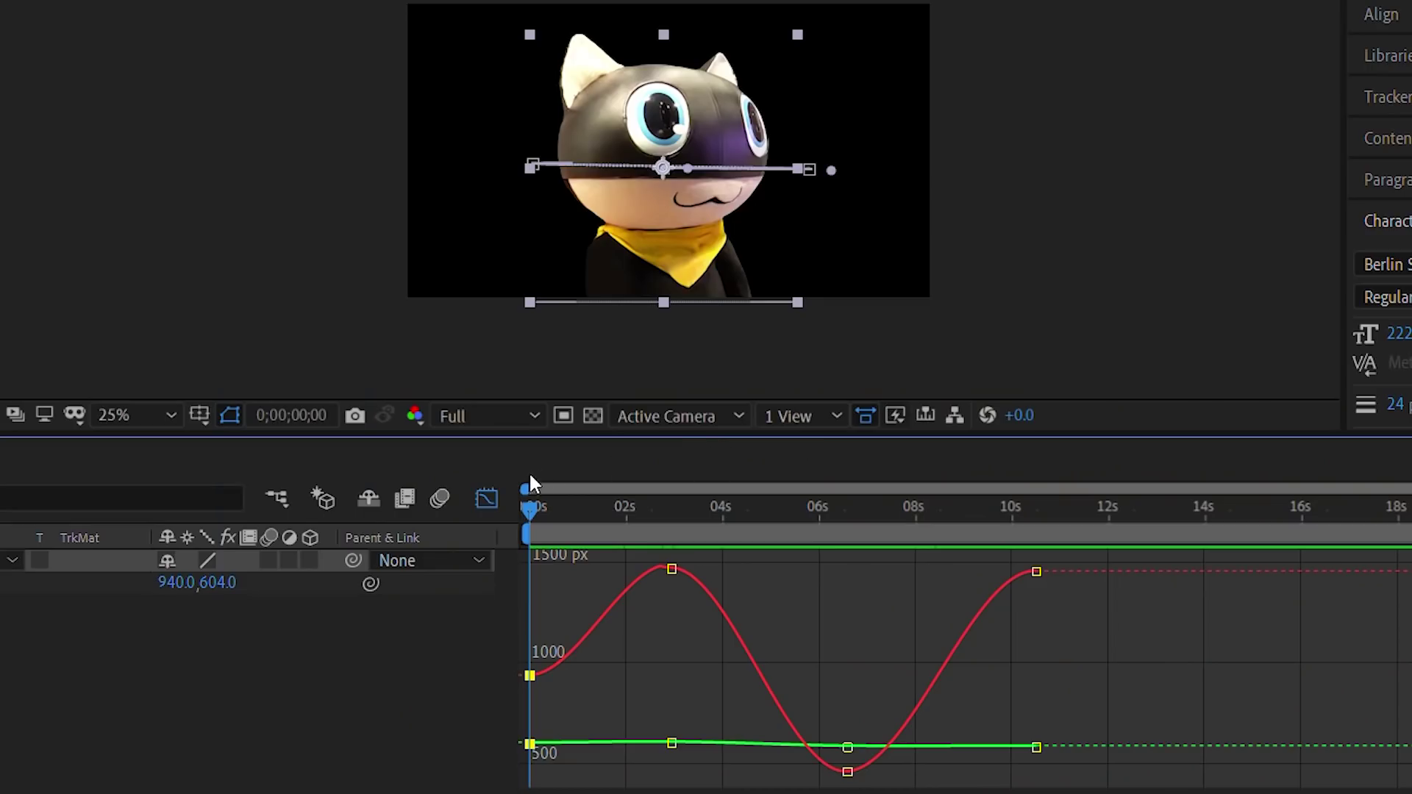
pyautogui.moveTo(556, 491); pyautogui.dragTo(887, 518)
pyautogui.press('space')
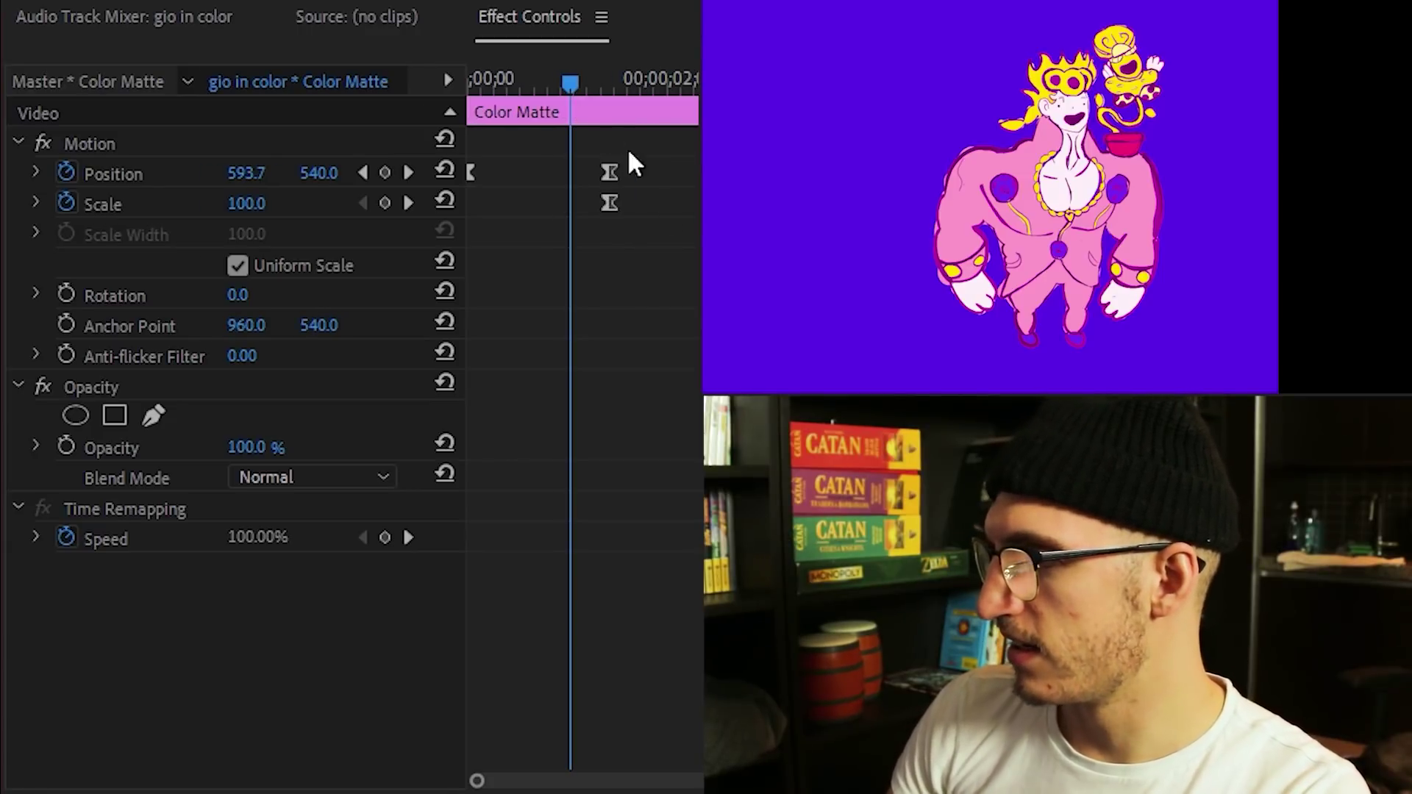
# Step: Delete the matte's starting Position keyframe and key Position and Scale on gio in color.png
pyautogui.click(469, 172)
pyautogui.press('Delete')
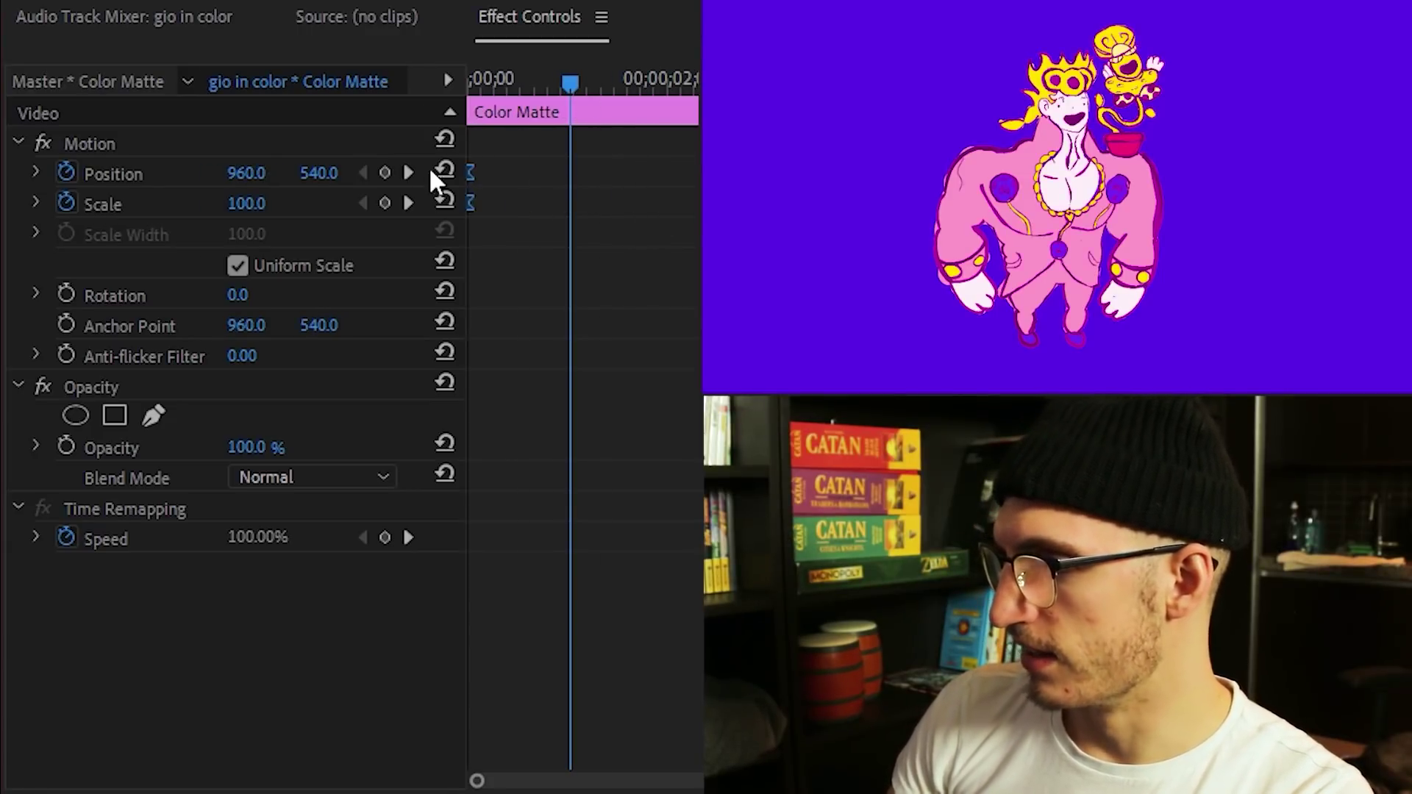
pyautogui.click(408, 172)
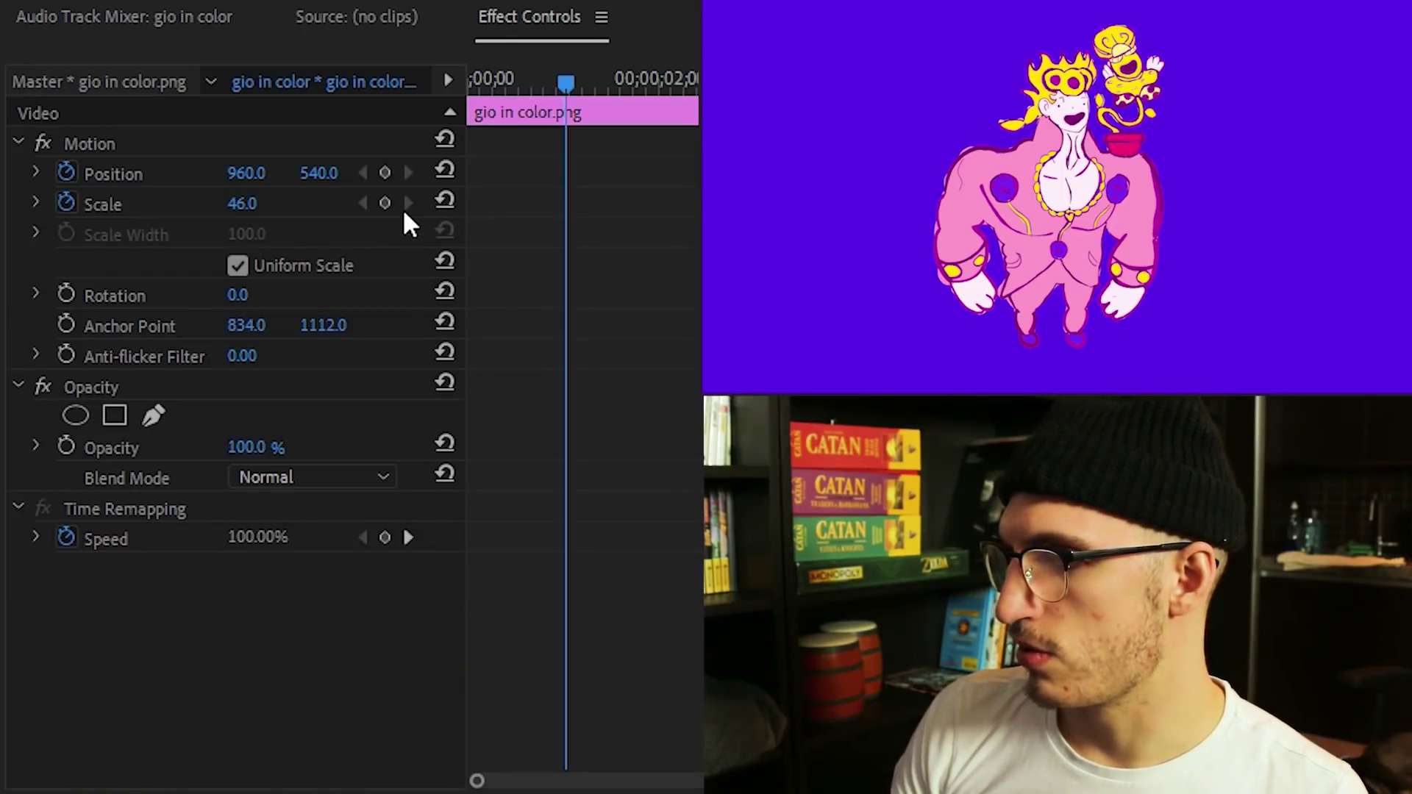
pyautogui.click(384, 172)
pyautogui.click(385, 203)
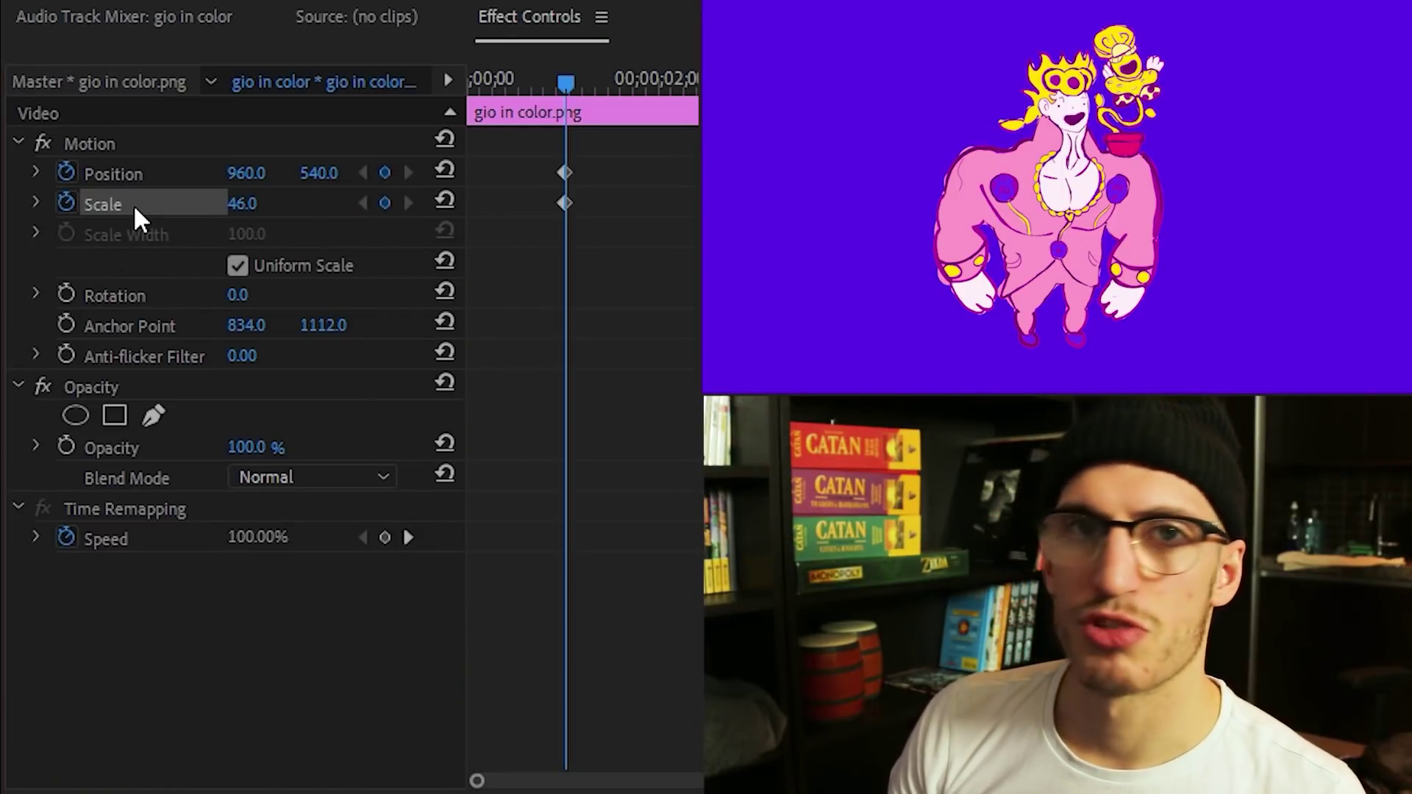
# Step: Animate the gio image from Scale 0 and Rotation -1x-2.0° to Scale 54 and 0°, then preview
pyautogui.moveTo(240, 204); pyautogui.dragTo(245, 204)
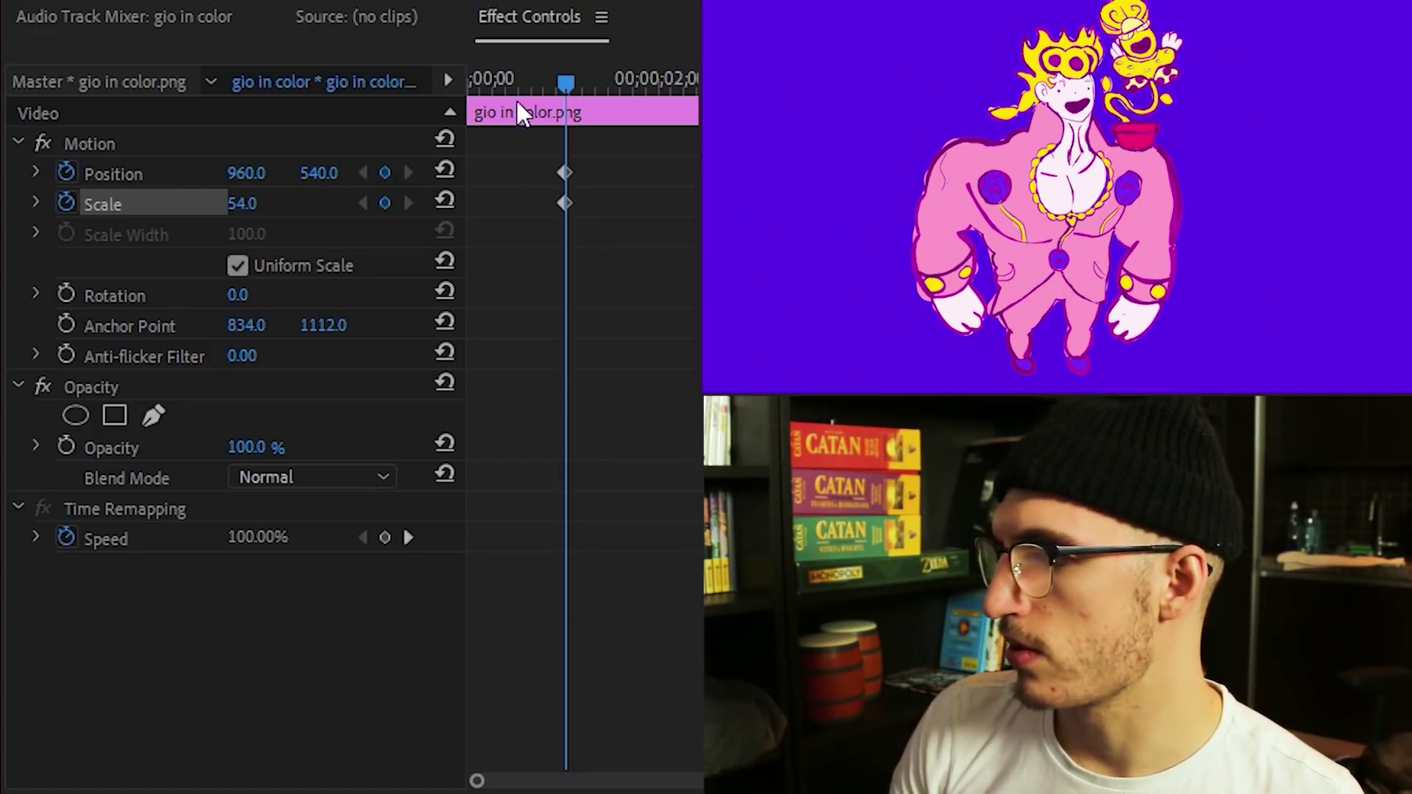
pyautogui.press('space')
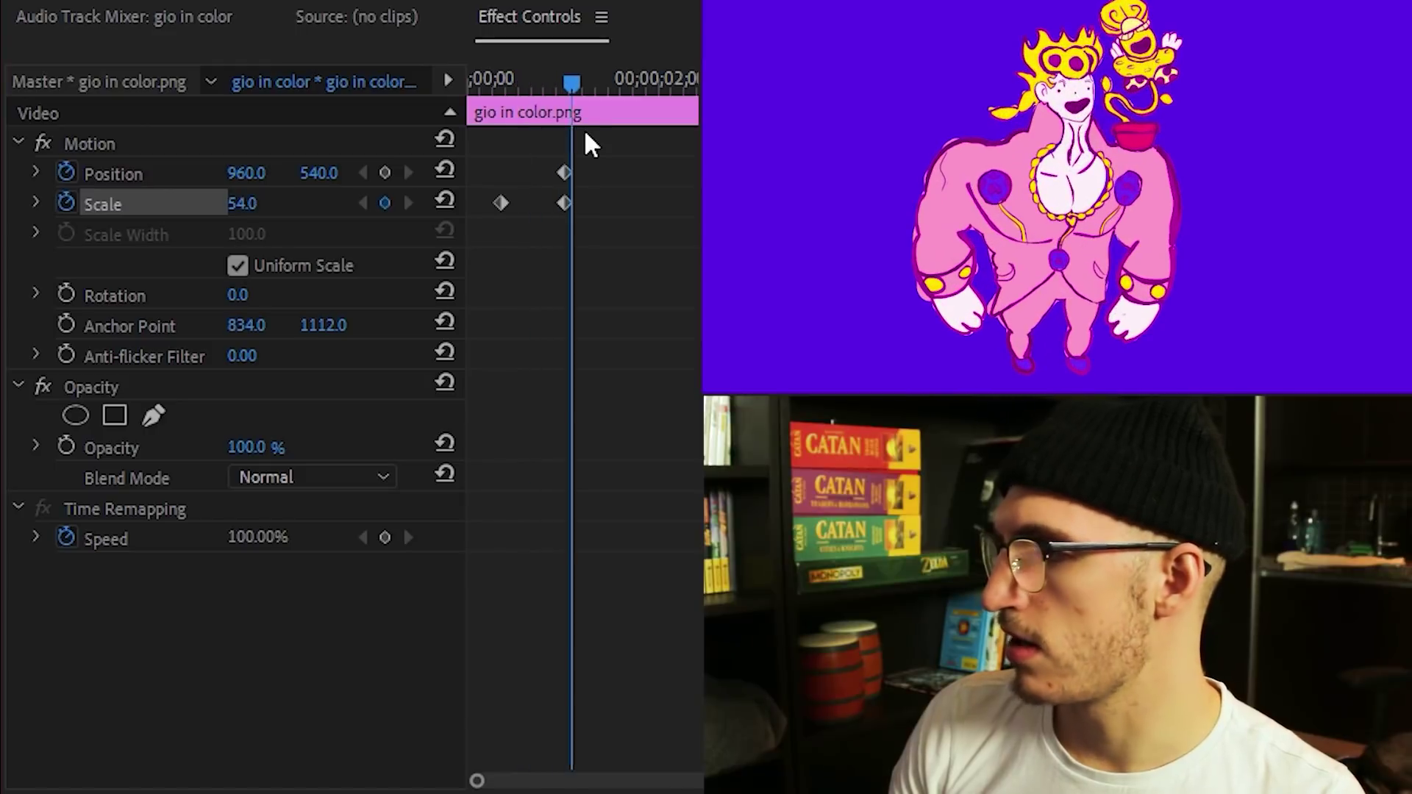
pyautogui.click(67, 294)
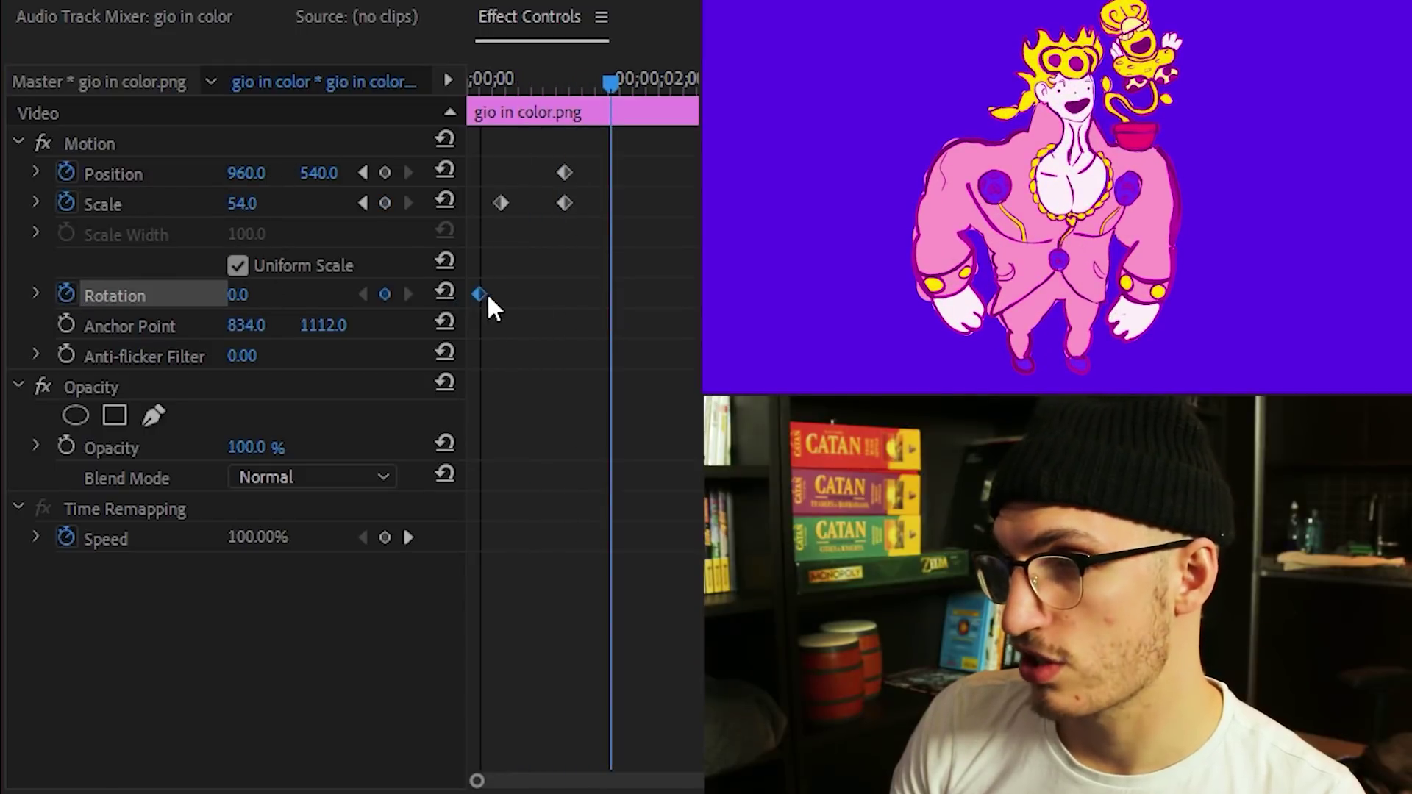
pyautogui.moveTo(489, 295); pyautogui.dragTo(567, 296)
pyautogui.click(364, 201)
pyautogui.click(363, 201)
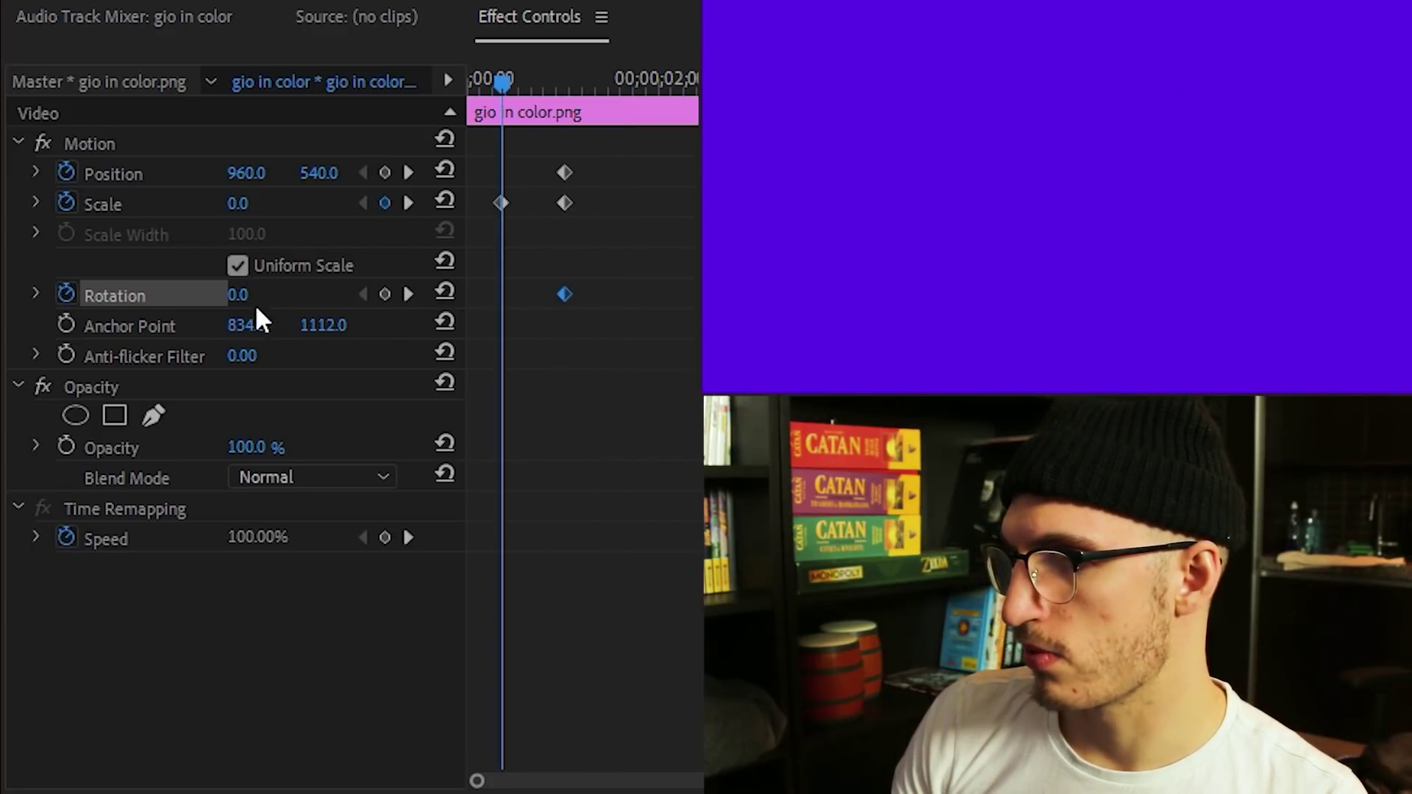
pyautogui.moveTo(243, 295); pyautogui.dragTo(184, 295)
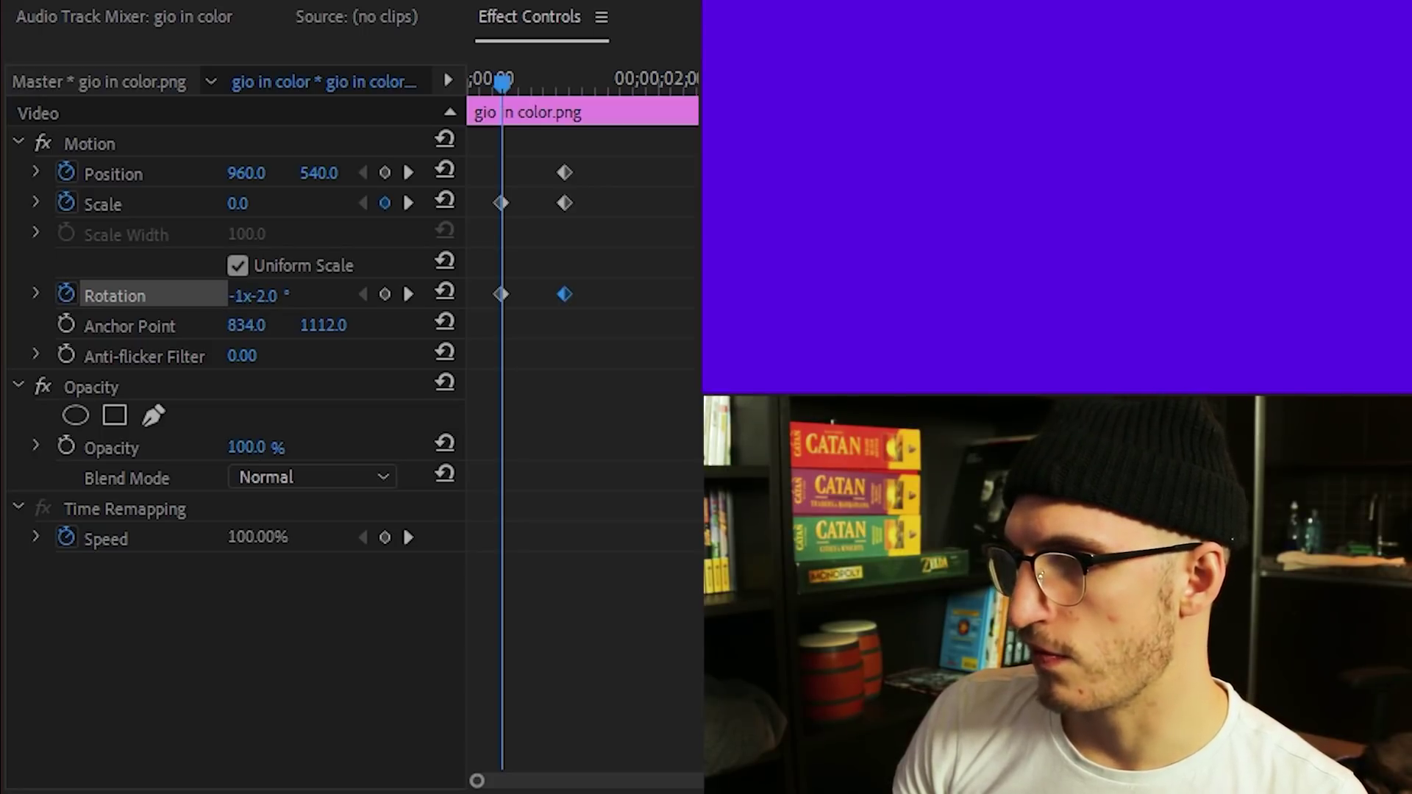
pyautogui.press('space')
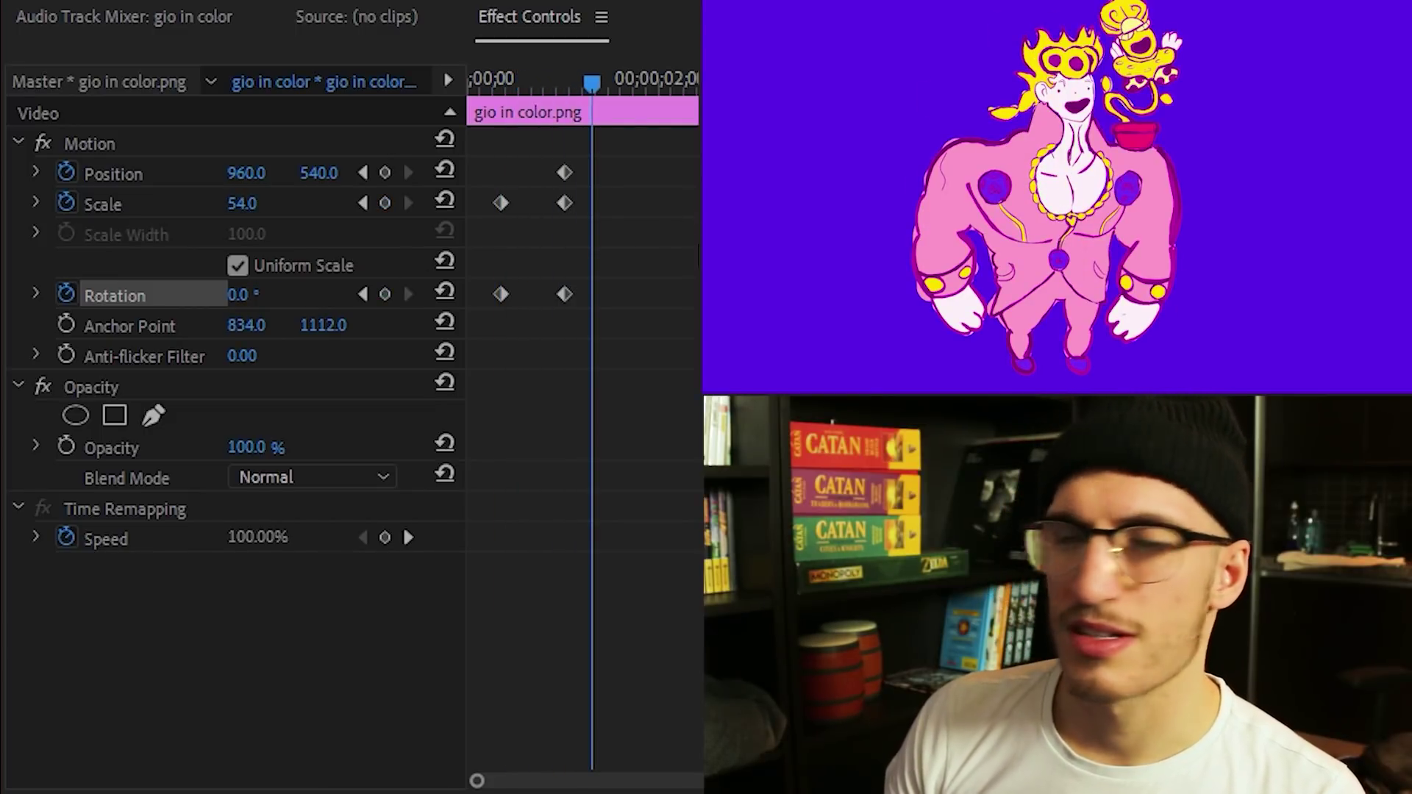
# Step: Apply Ease In to the gio image's end Position, Scale and Rotation keyframes and replay from the start
pyautogui.rightClick(564, 203)
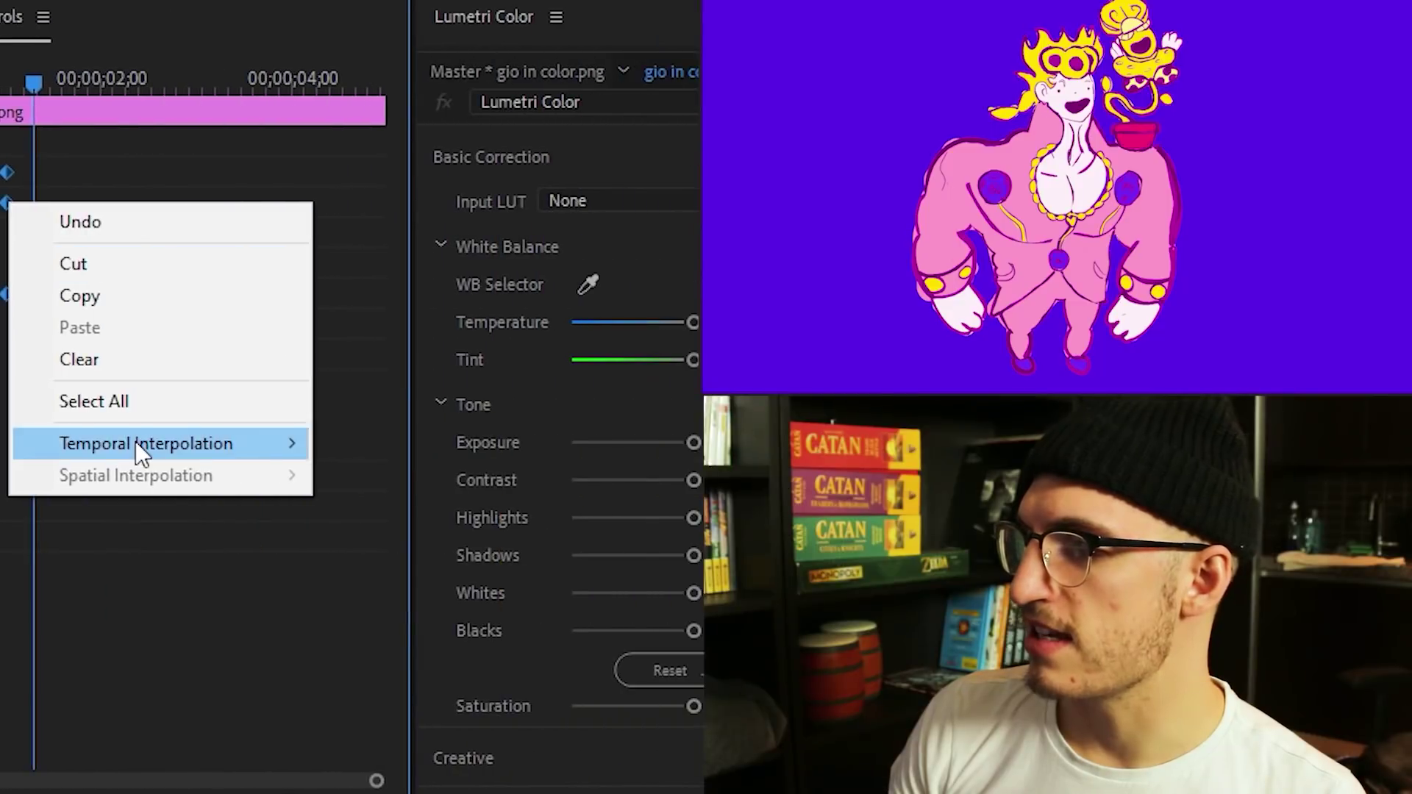
pyautogui.moveTo(141, 445)
pyautogui.click(356, 615)
pyautogui.click(508, 77)
pyautogui.press('space')
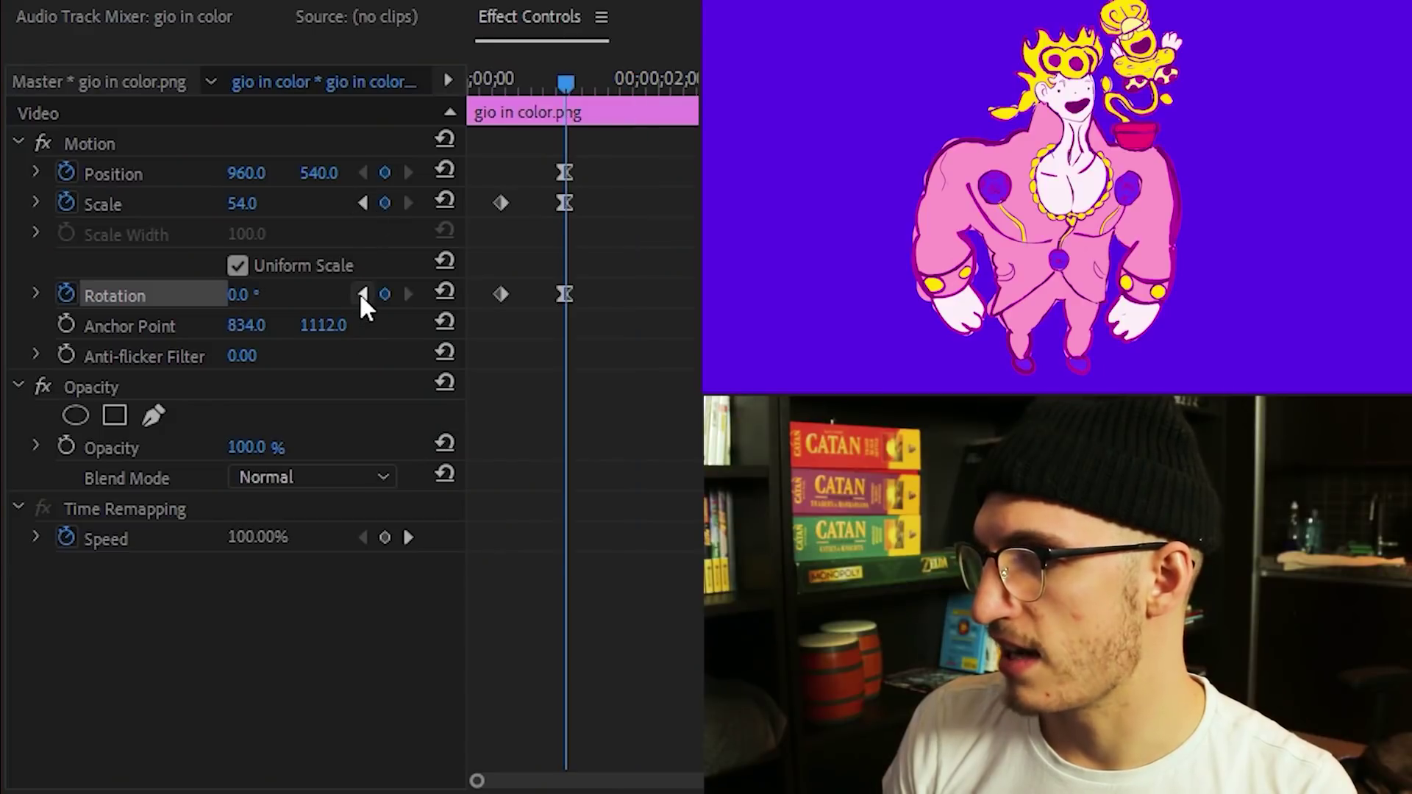
# Step: Keyframe the character's Rotation at 20, then back to 0 a few frames later, and preview the shake
pyautogui.click(236, 296)
pyautogui.write('20')
pyautogui.press('Return')
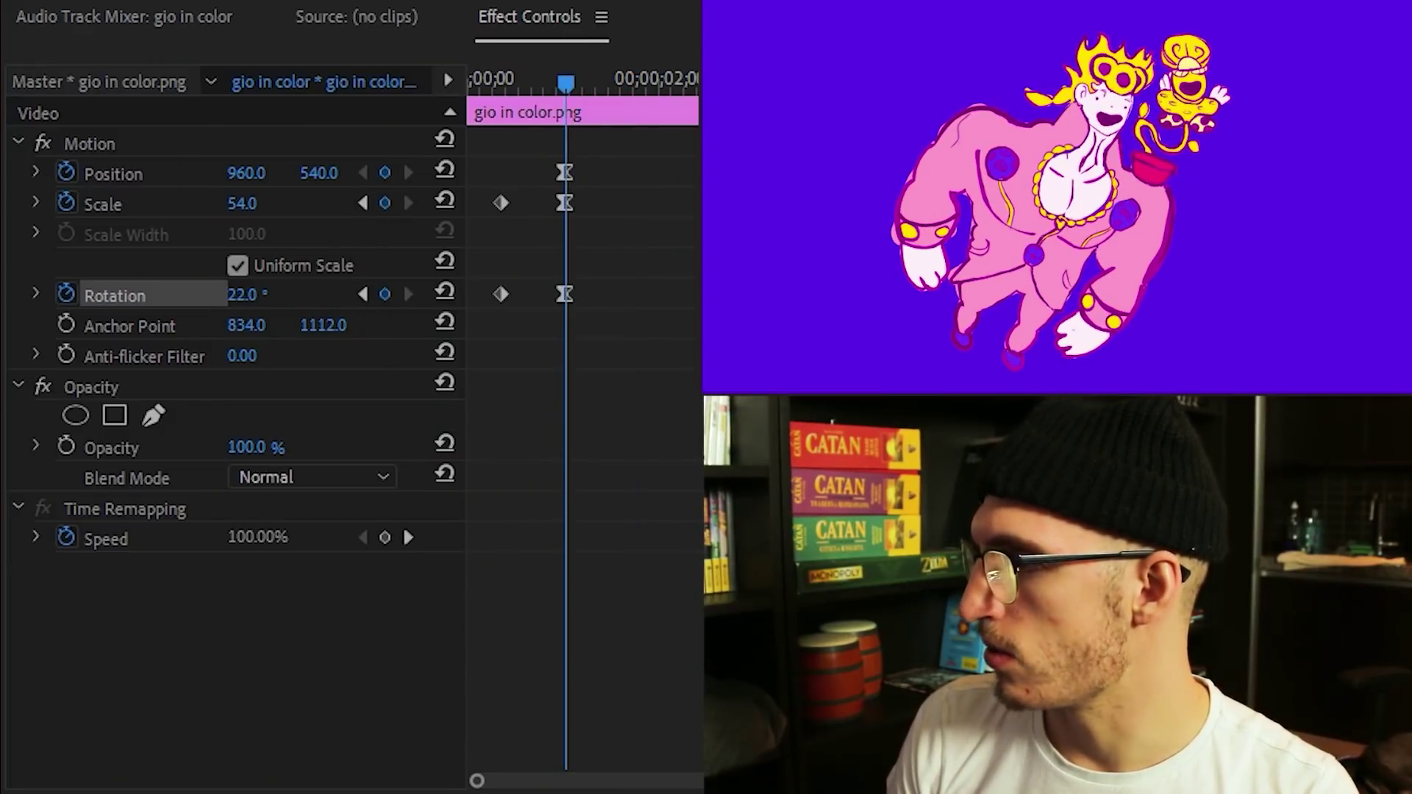
pyautogui.moveTo(567, 77); pyautogui.dragTo(616, 79)
pyautogui.click(261, 294)
pyautogui.write('0')
pyautogui.press('Return')
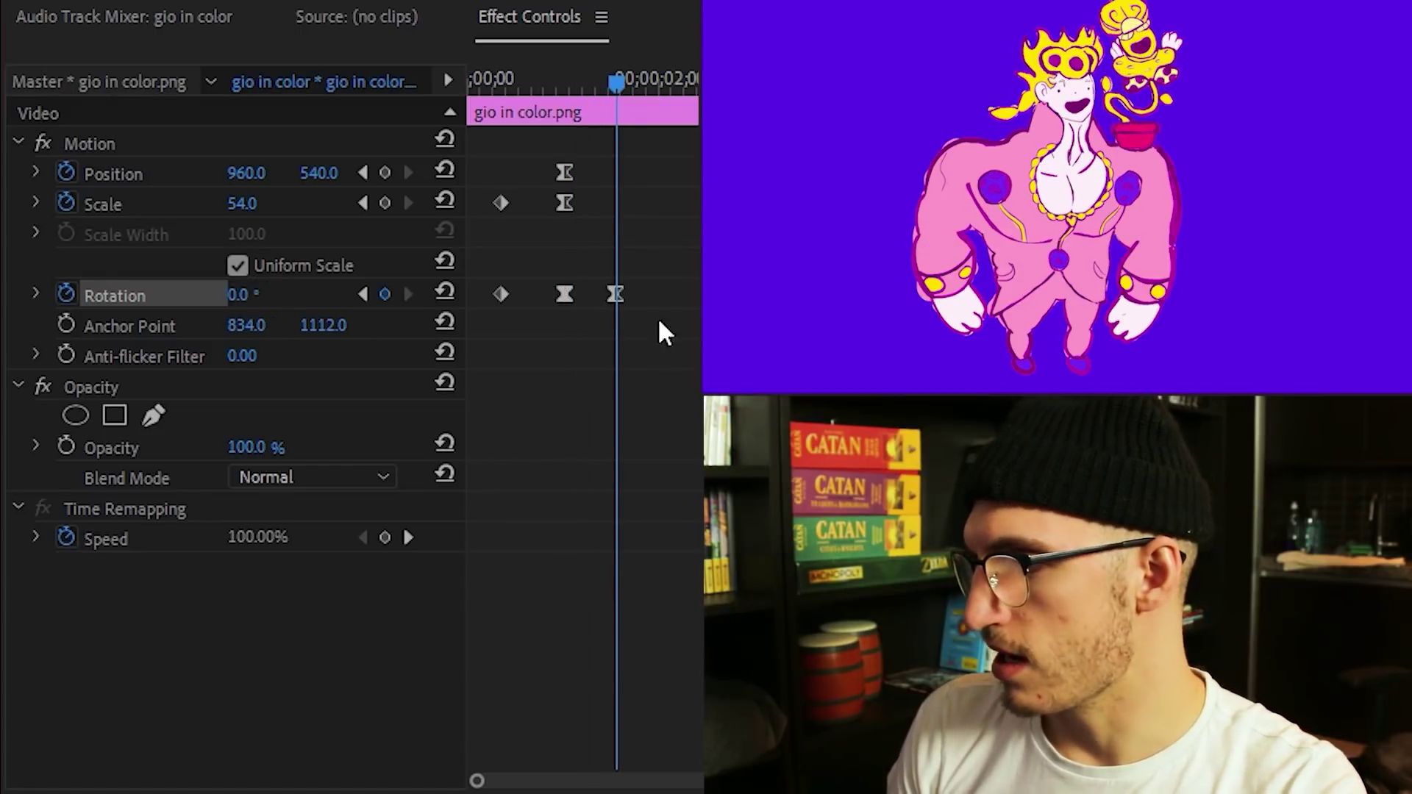
pyautogui.click(504, 74)
pyautogui.press('space')
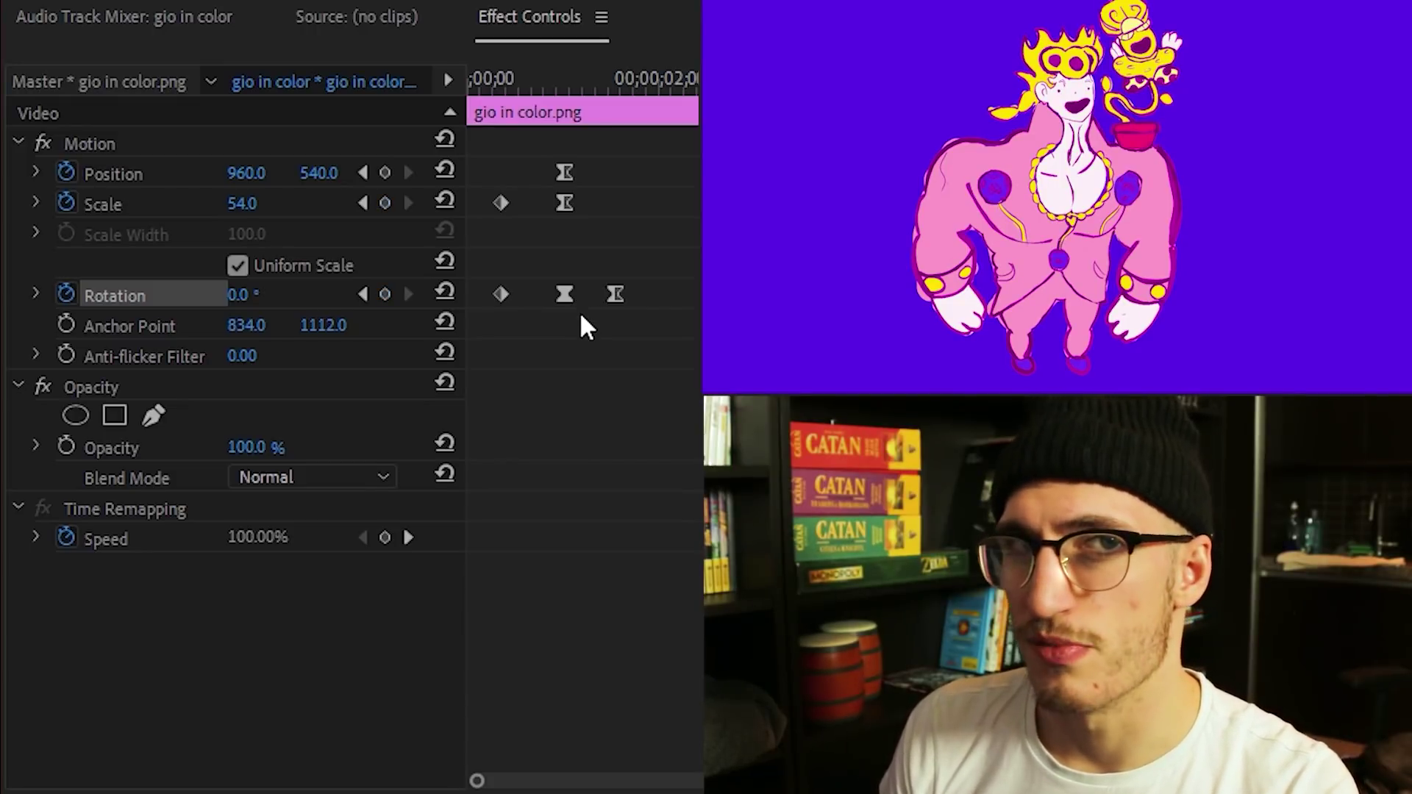
# Step: Move the last Rotation keyframe slightly earlier, apply Ease Out to the keyframes, and preview
pyautogui.moveTo(618, 296); pyautogui.dragTo(609, 295)
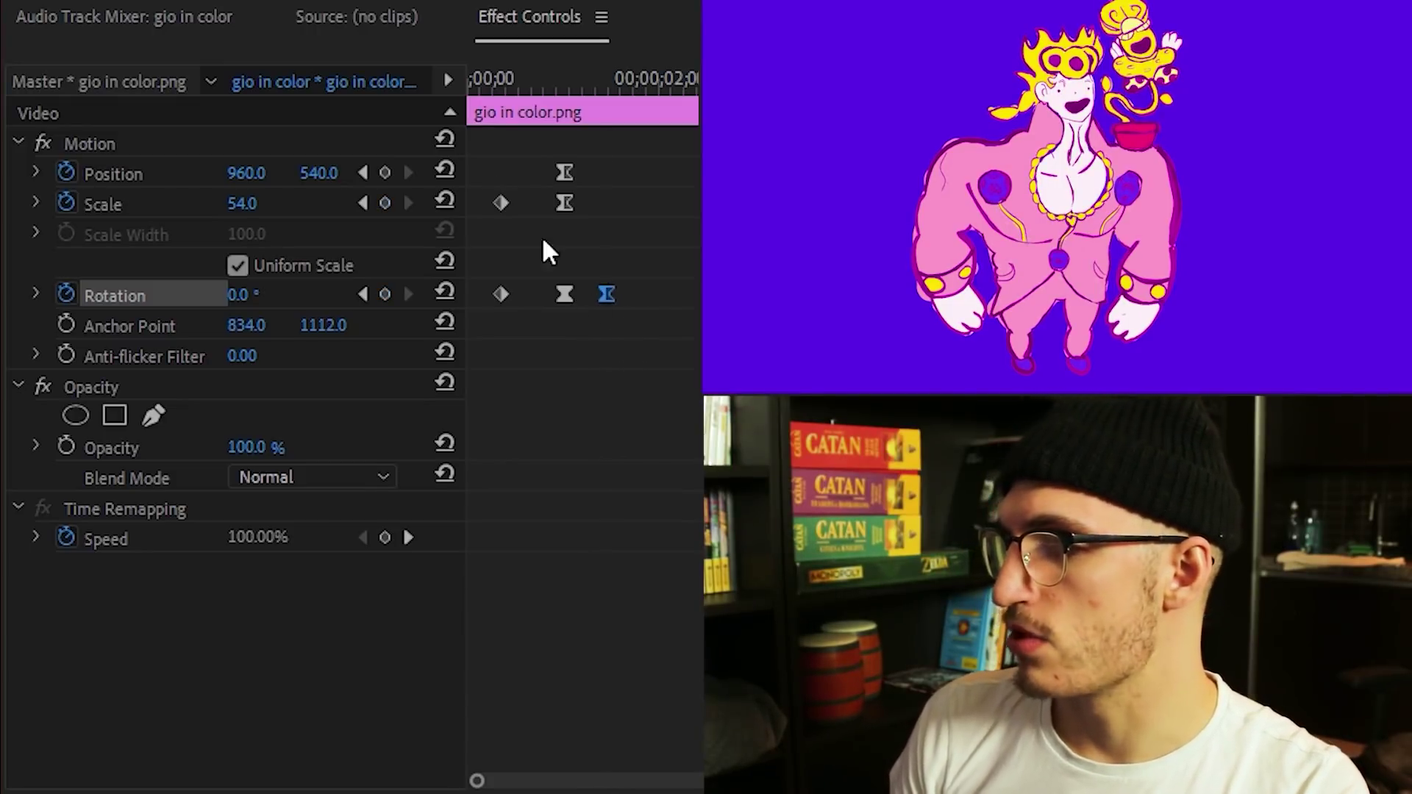
pyautogui.click(489, 85)
pyautogui.rightClick(512, 296)
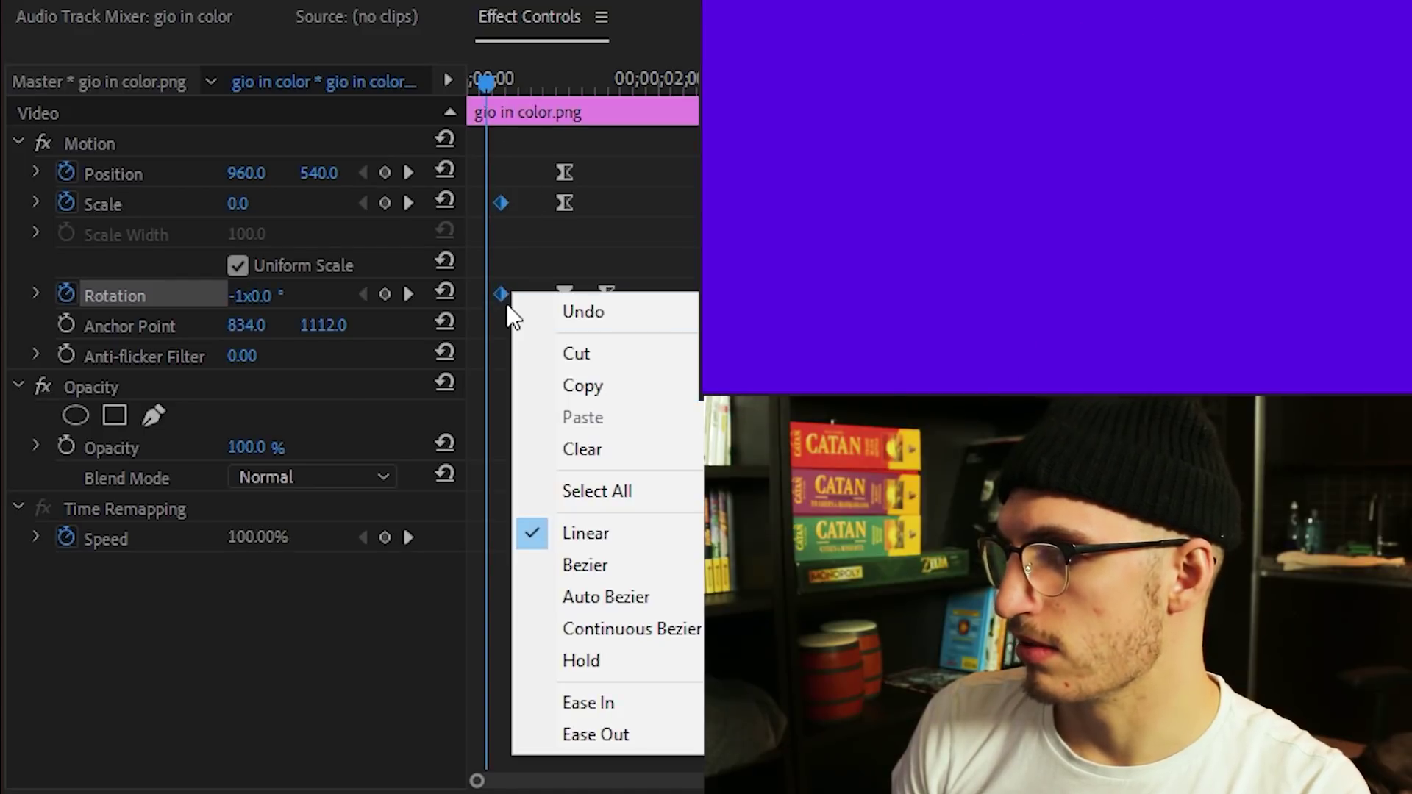
pyautogui.click(599, 734)
pyautogui.press('space')
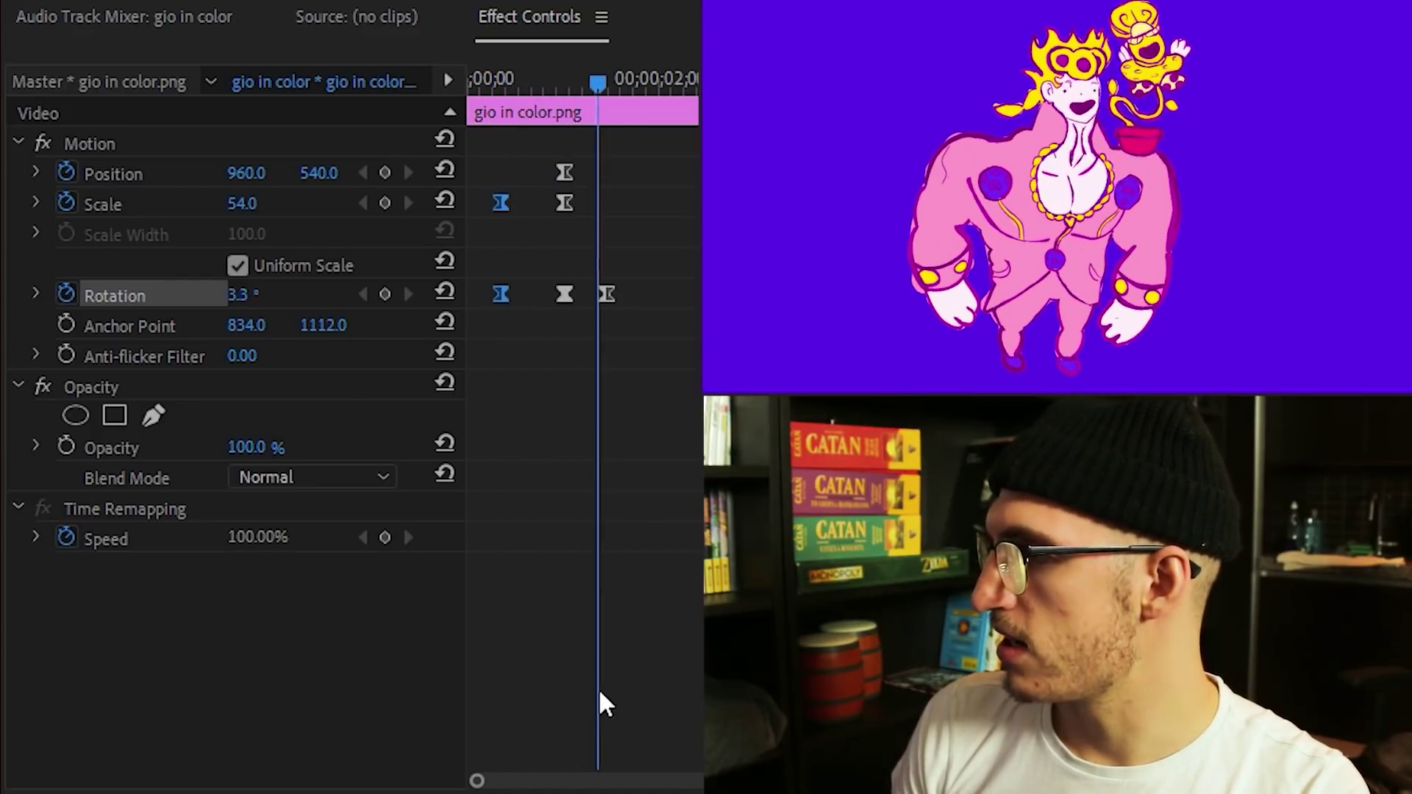
pyautogui.press('space')
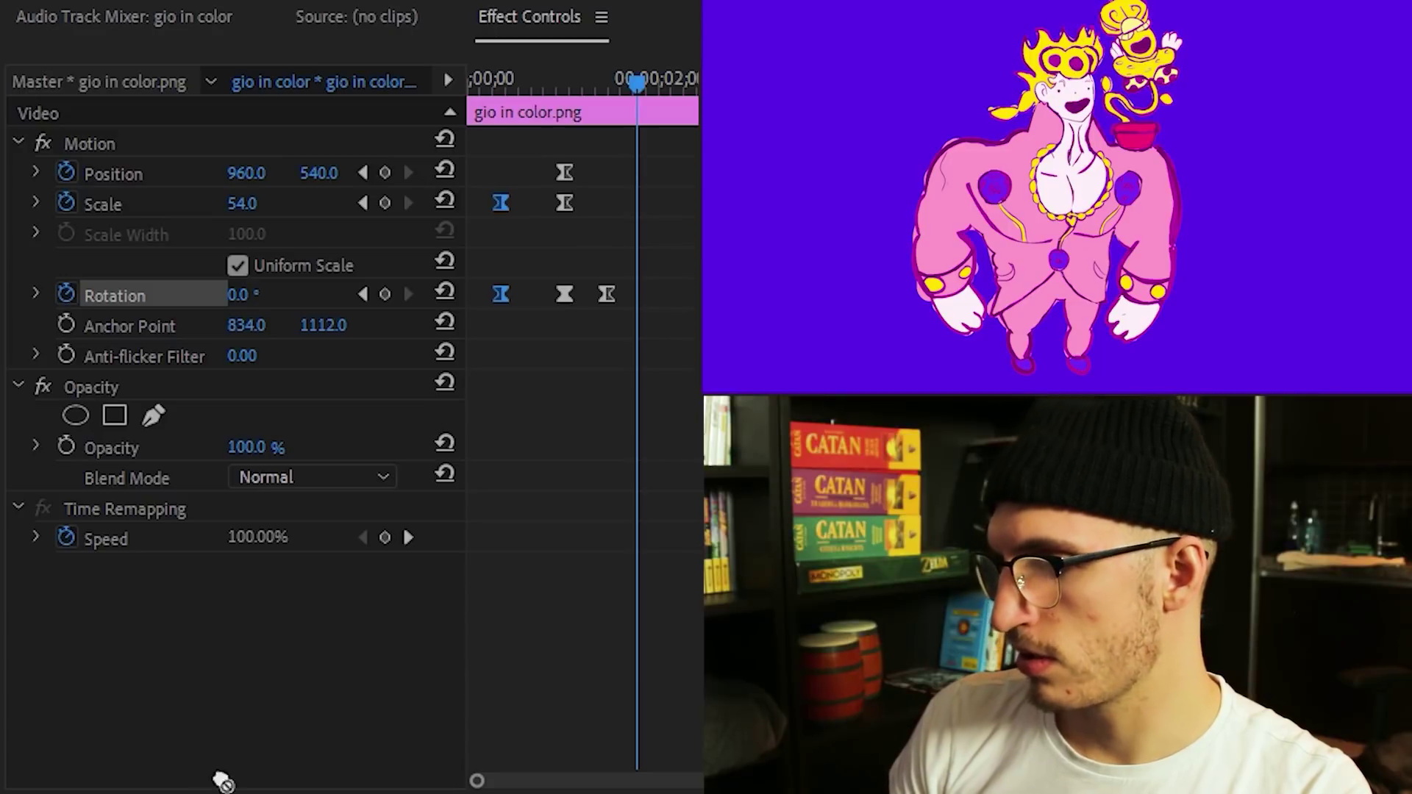
# Step: Add a Gaussian Blur to the character clip with Horizontal blur dimensions and heavy Blurriness
pyautogui.moveTo(214, 742); pyautogui.dragTo(367, 620)
pyautogui.click(333, 660)
pyautogui.click(331, 683)
pyautogui.moveTo(238, 629)
pyautogui.mouseDown()
pyautogui.moveTo(338, 631)
pyautogui.moveTo(230, 636)
pyautogui.mouseUp()
# Step: Keyframe Blurriness from about 218 at the clip start down to 0 shortly after, and preview
pyautogui.click(66, 629)
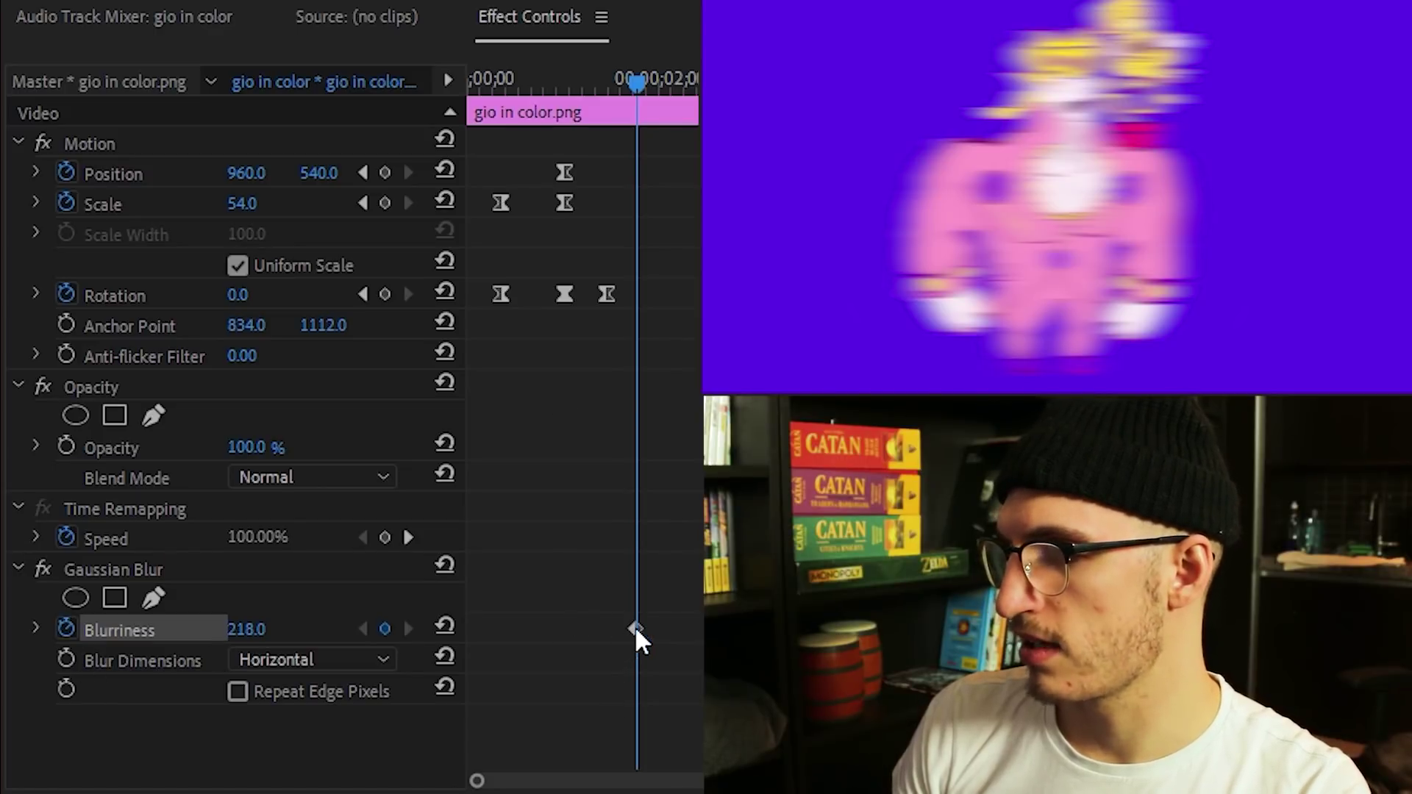
pyautogui.moveTo(637, 629); pyautogui.dragTo(488, 630)
pyautogui.click(250, 630)
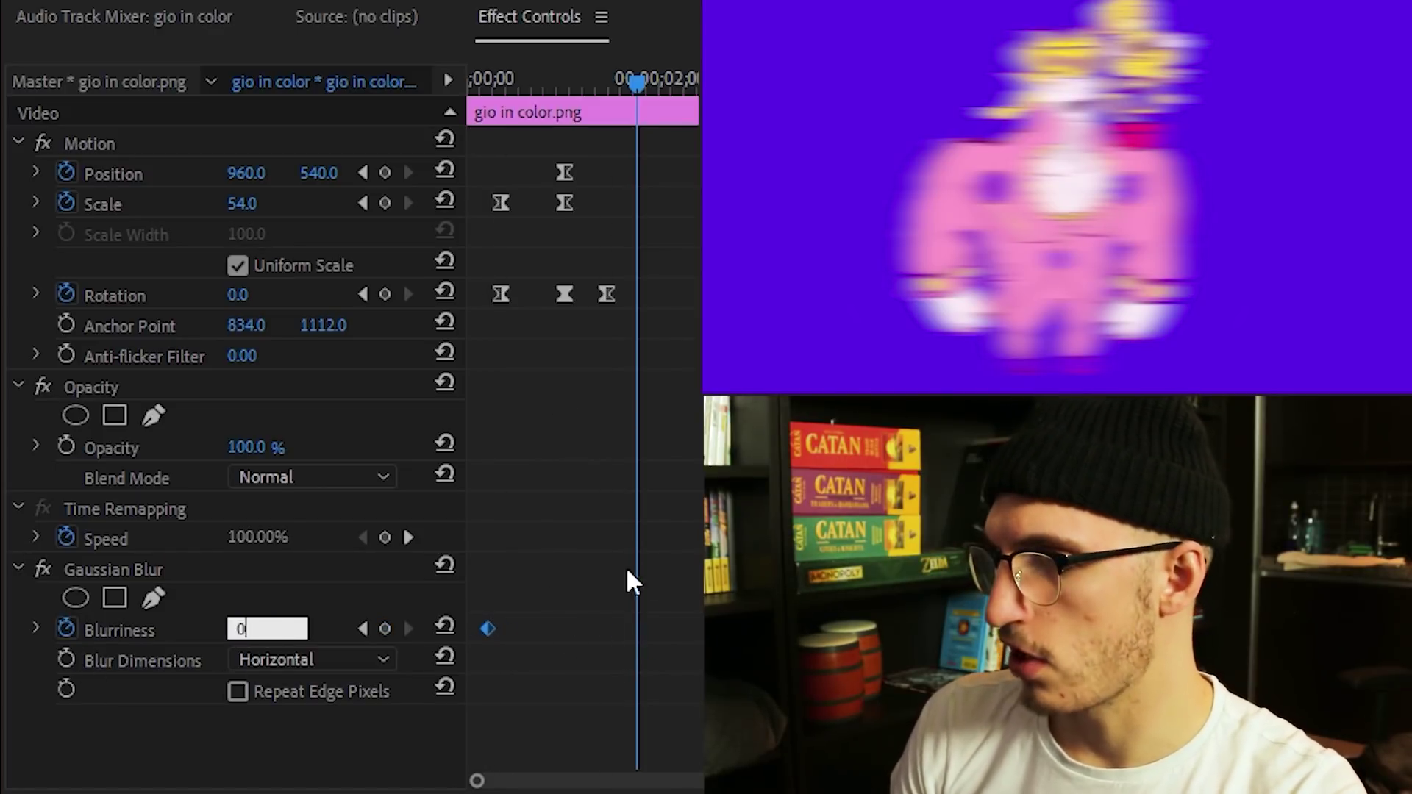
pyautogui.press('Return')
pyautogui.moveTo(636, 629); pyautogui.dragTo(565, 629)
pyautogui.click(494, 83)
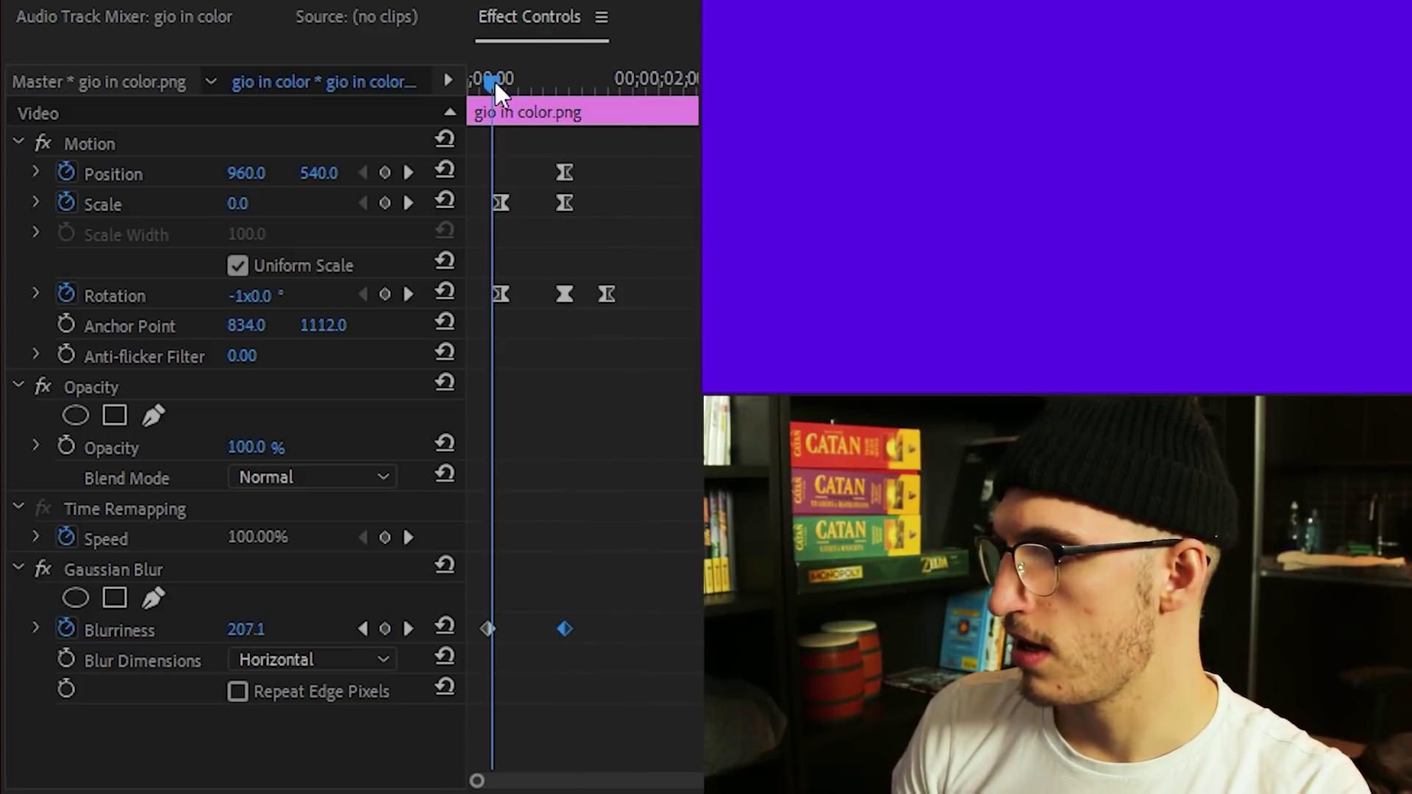
pyautogui.press('space')
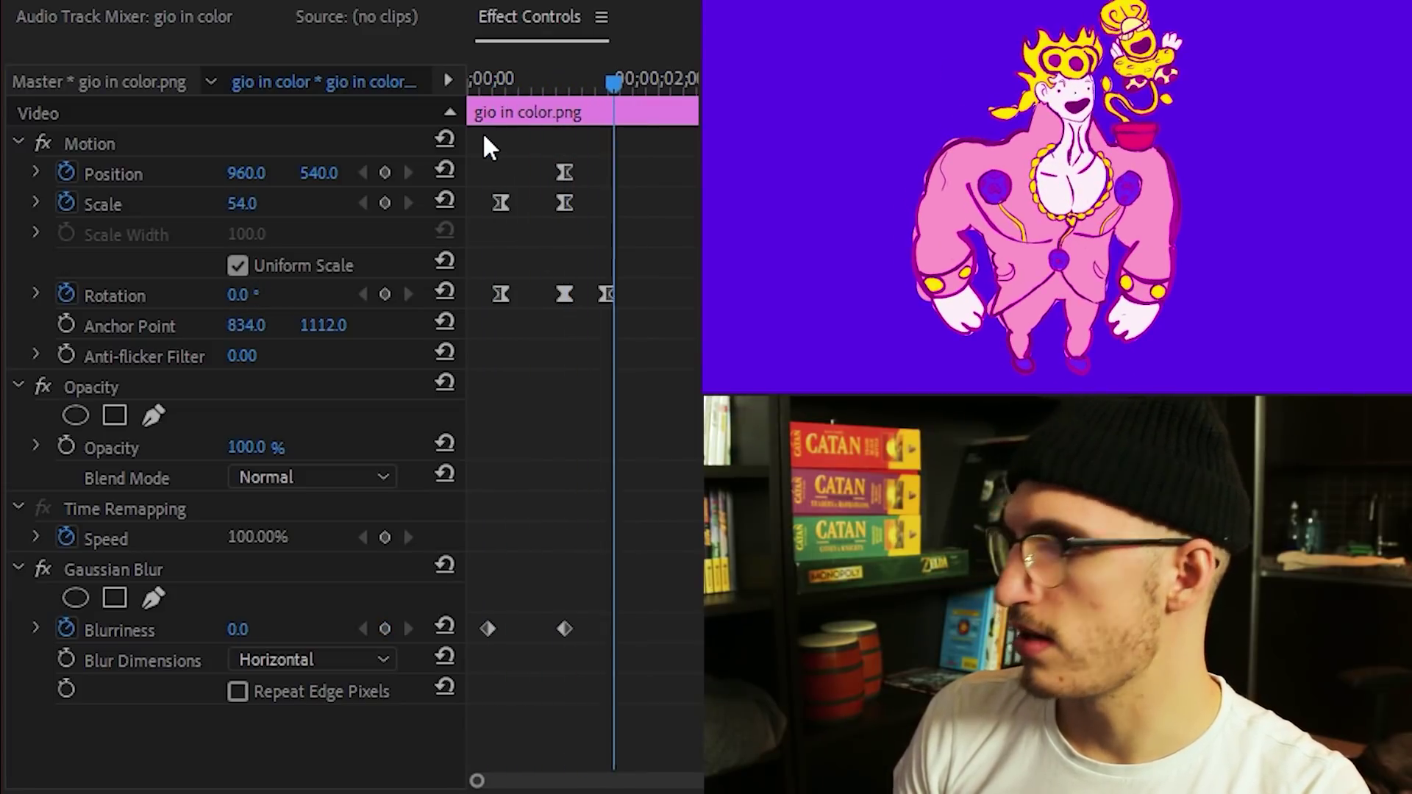
pyautogui.click(474, 79)
pyautogui.press('space')
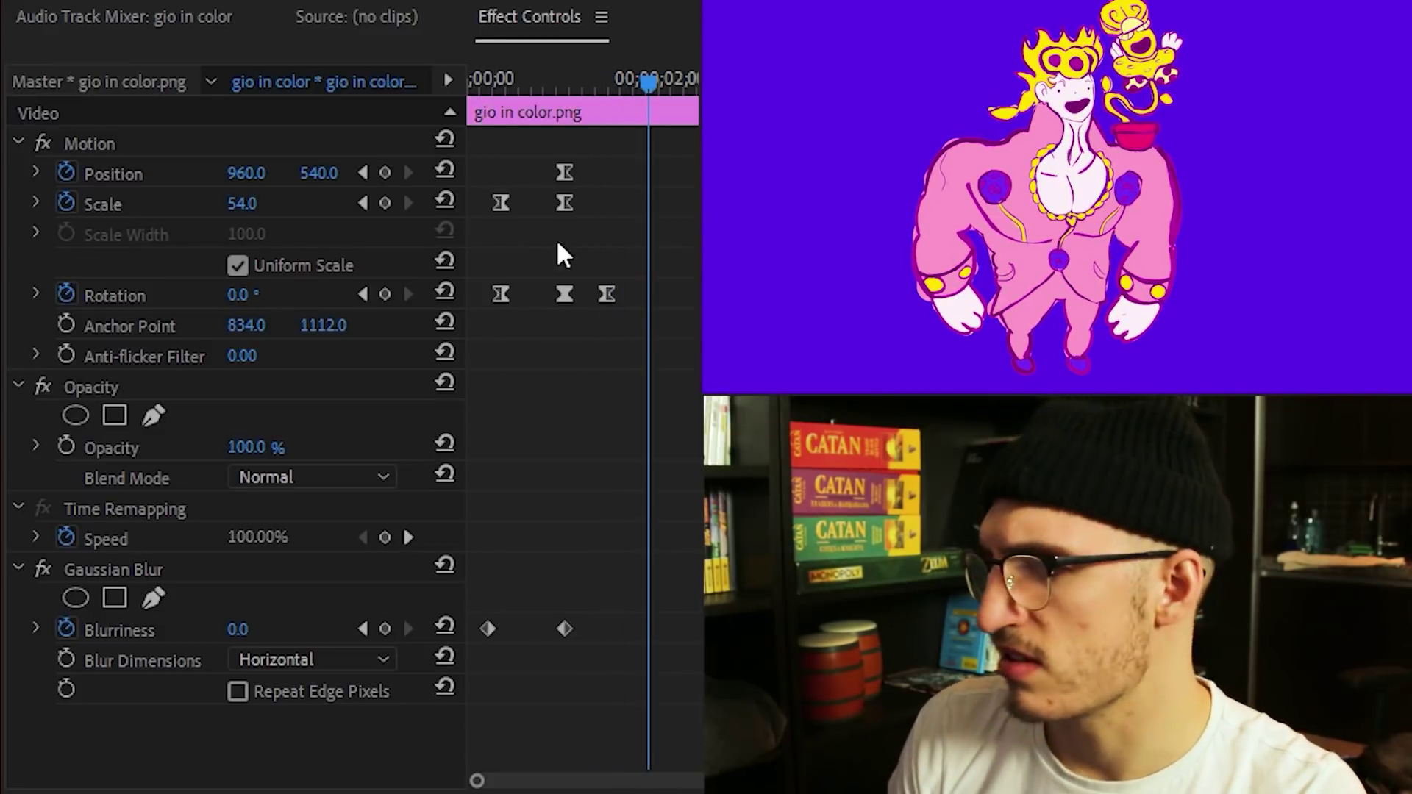
# Step: Retime the Scale keyframes to line up with Rotation and raise the overshoot scale to 54
pyautogui.moveTo(570, 204); pyautogui.dragTo(597, 205)
pyautogui.click(541, 77)
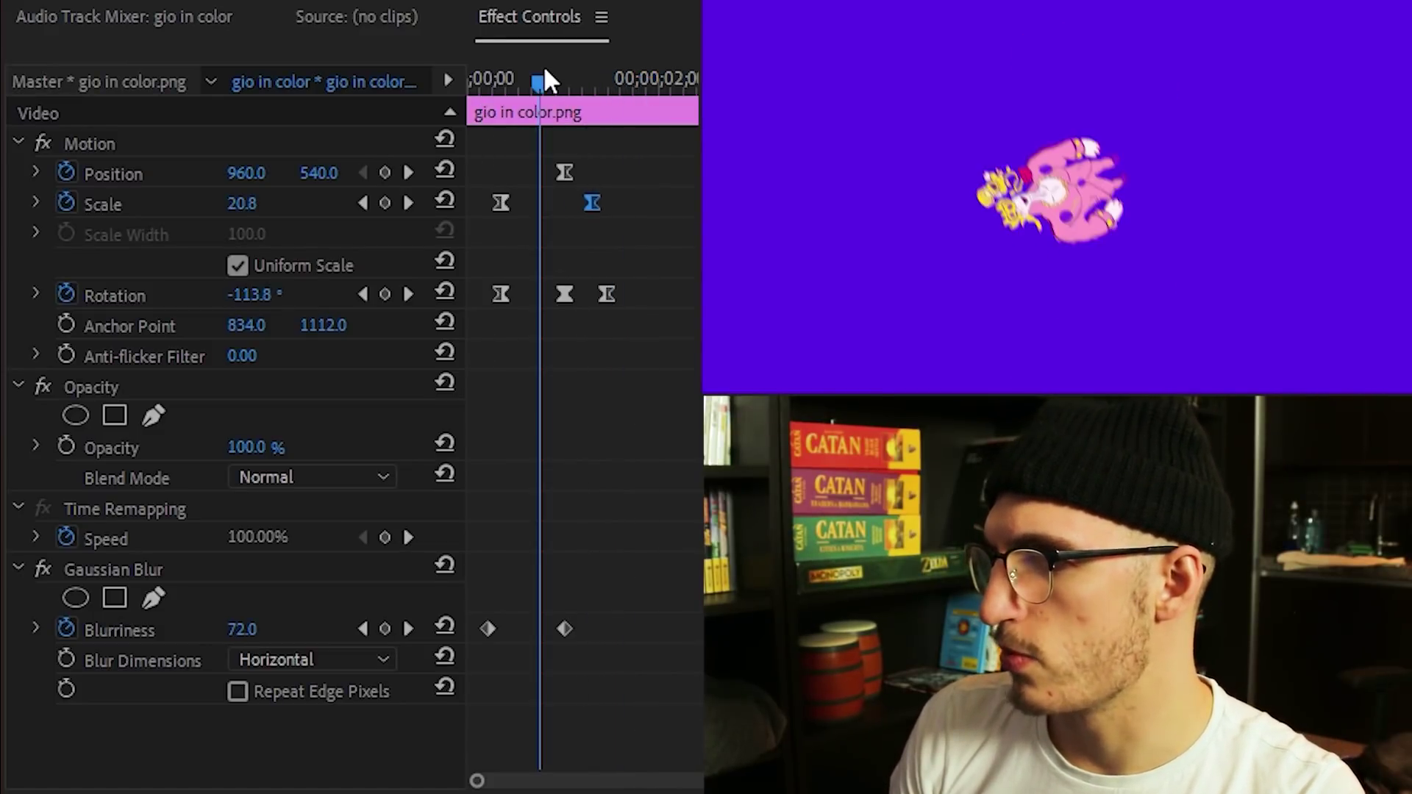
pyautogui.click(411, 173)
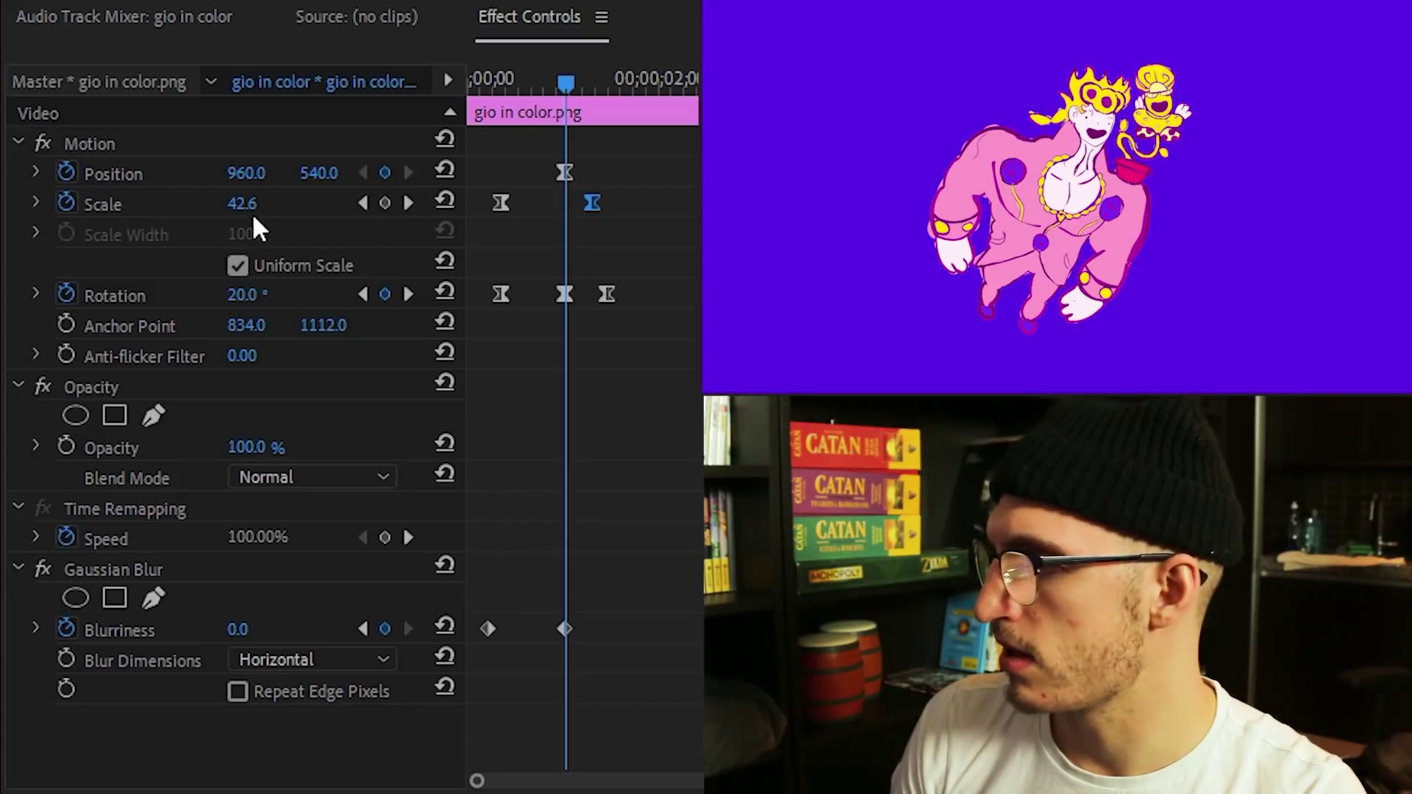
pyautogui.moveTo(242, 204); pyautogui.dragTo(265, 204)
pyautogui.click(500, 77)
pyautogui.press('space')
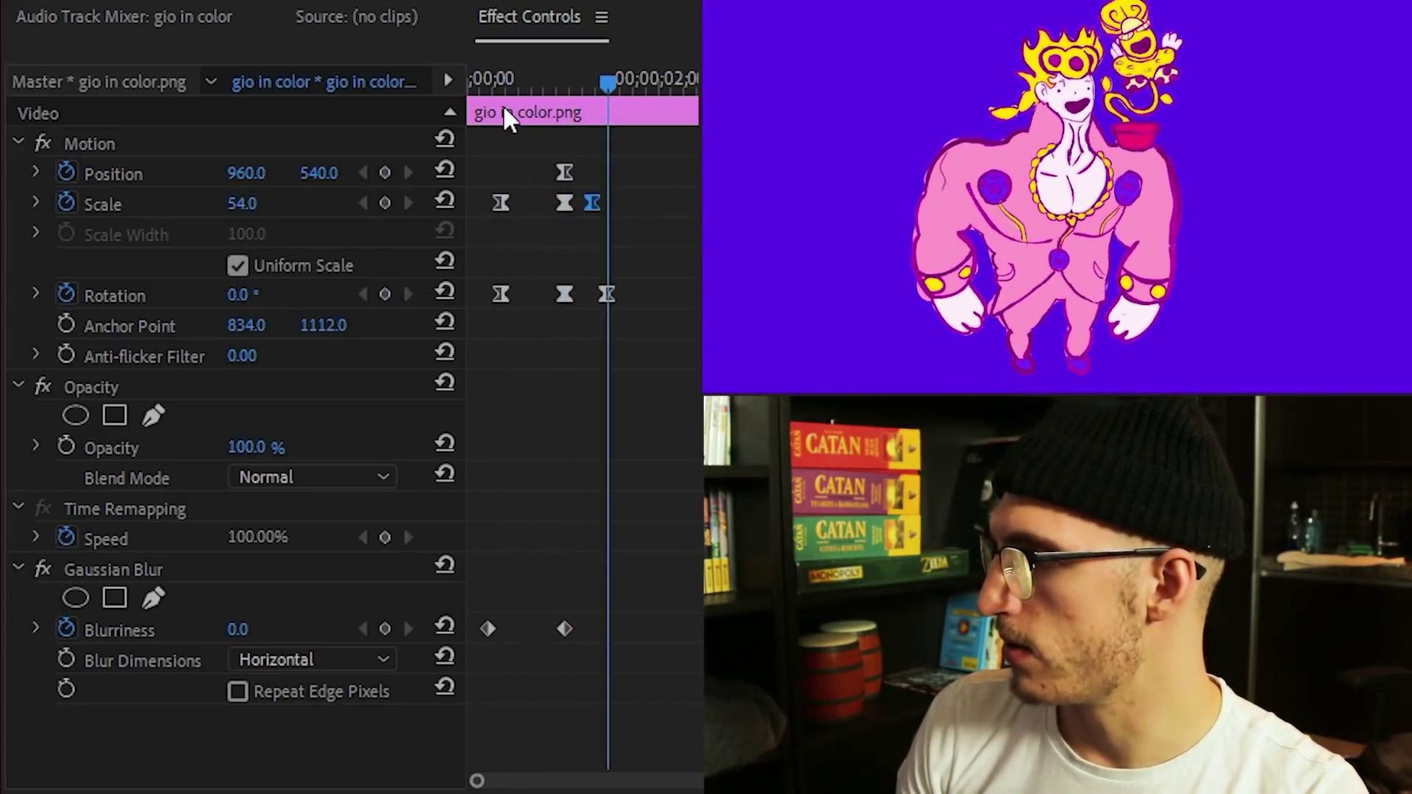
pyautogui.moveTo(586, 203); pyautogui.dragTo(599, 202)
pyautogui.click(539, 77)
pyautogui.press('space')
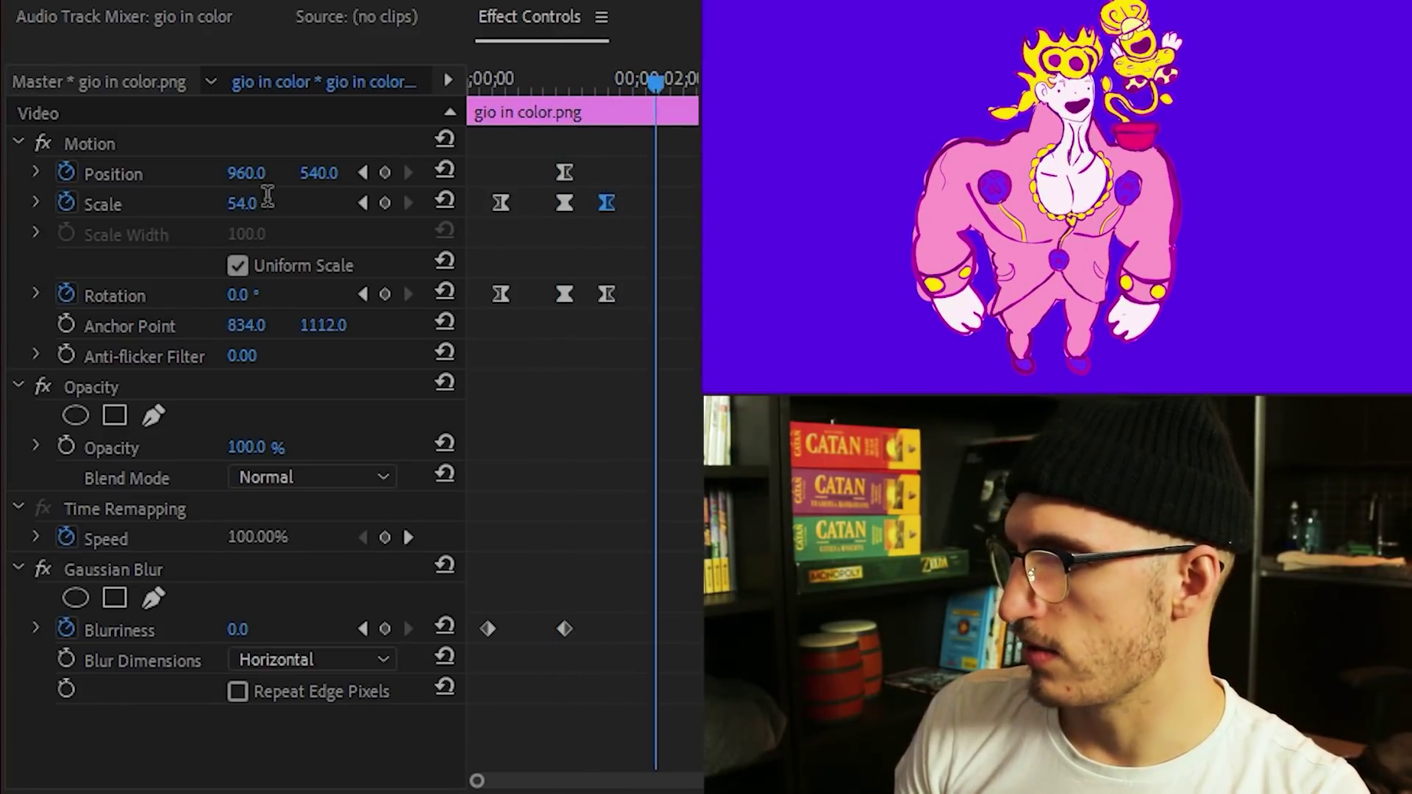
# Step: Add a later Scale keyframe at 51 and drag it further right so it settles later
pyautogui.write('51')
pyautogui.press('Return')
pyautogui.click(557, 72)
pyautogui.press('space')
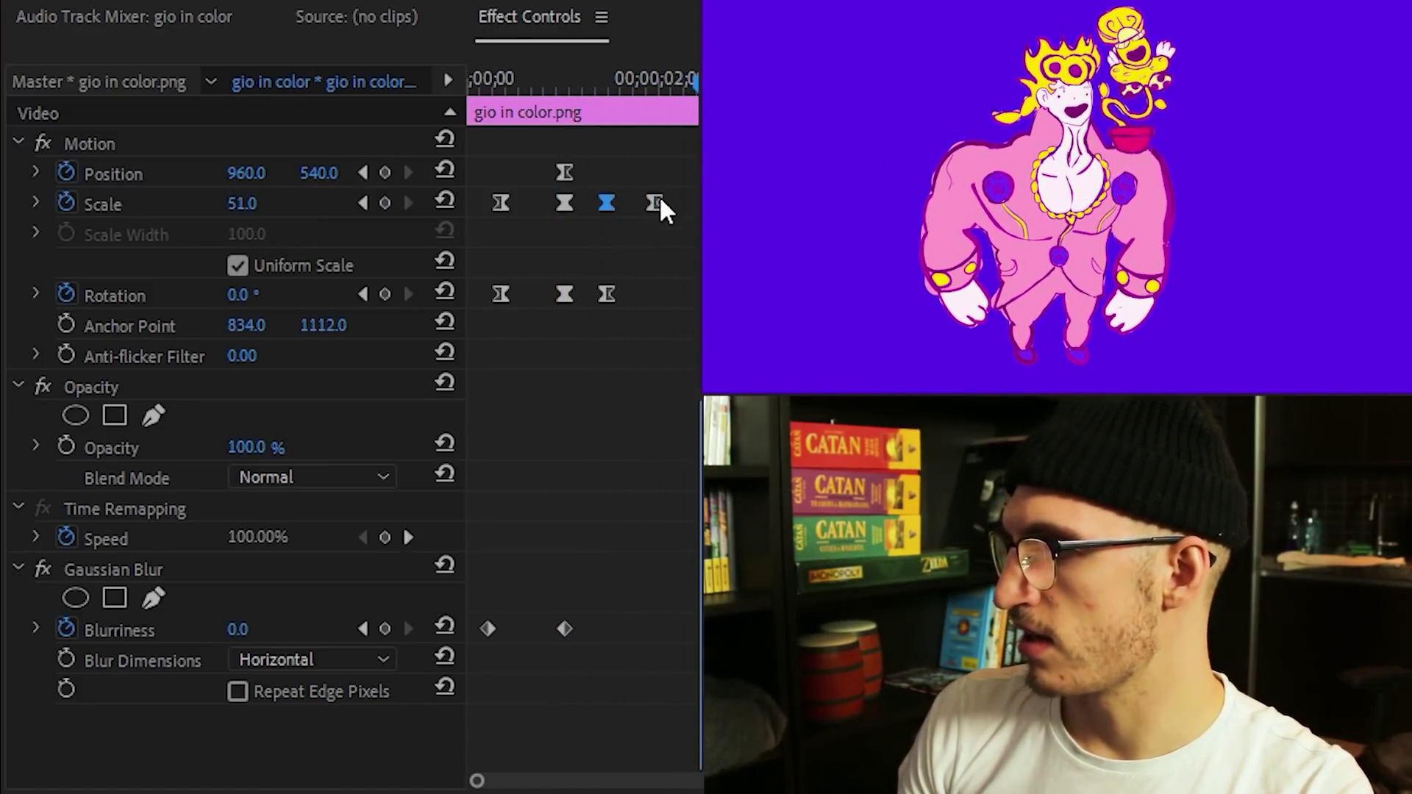
pyautogui.moveTo(656, 201); pyautogui.dragTo(695, 202)
pyautogui.click(558, 77)
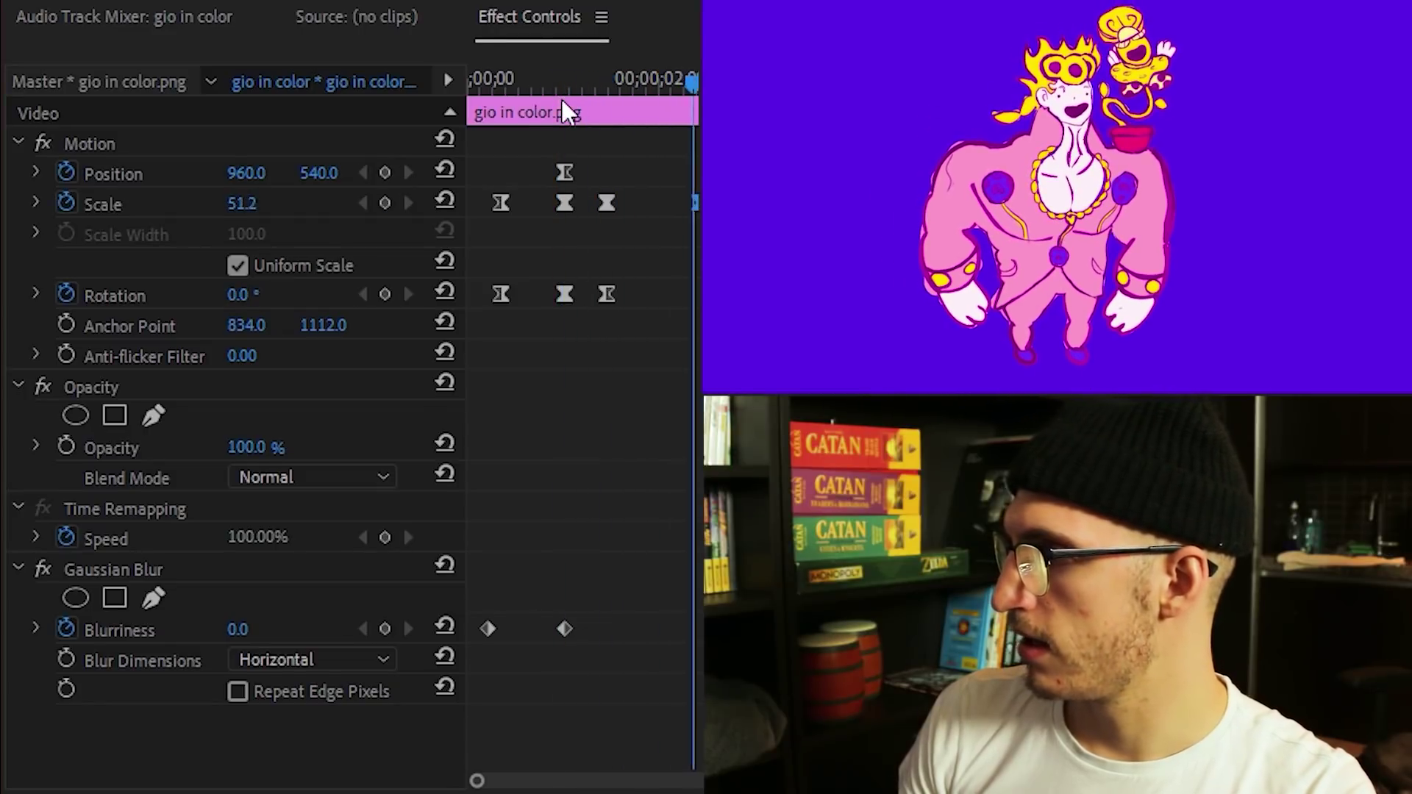
pyautogui.click(488, 85)
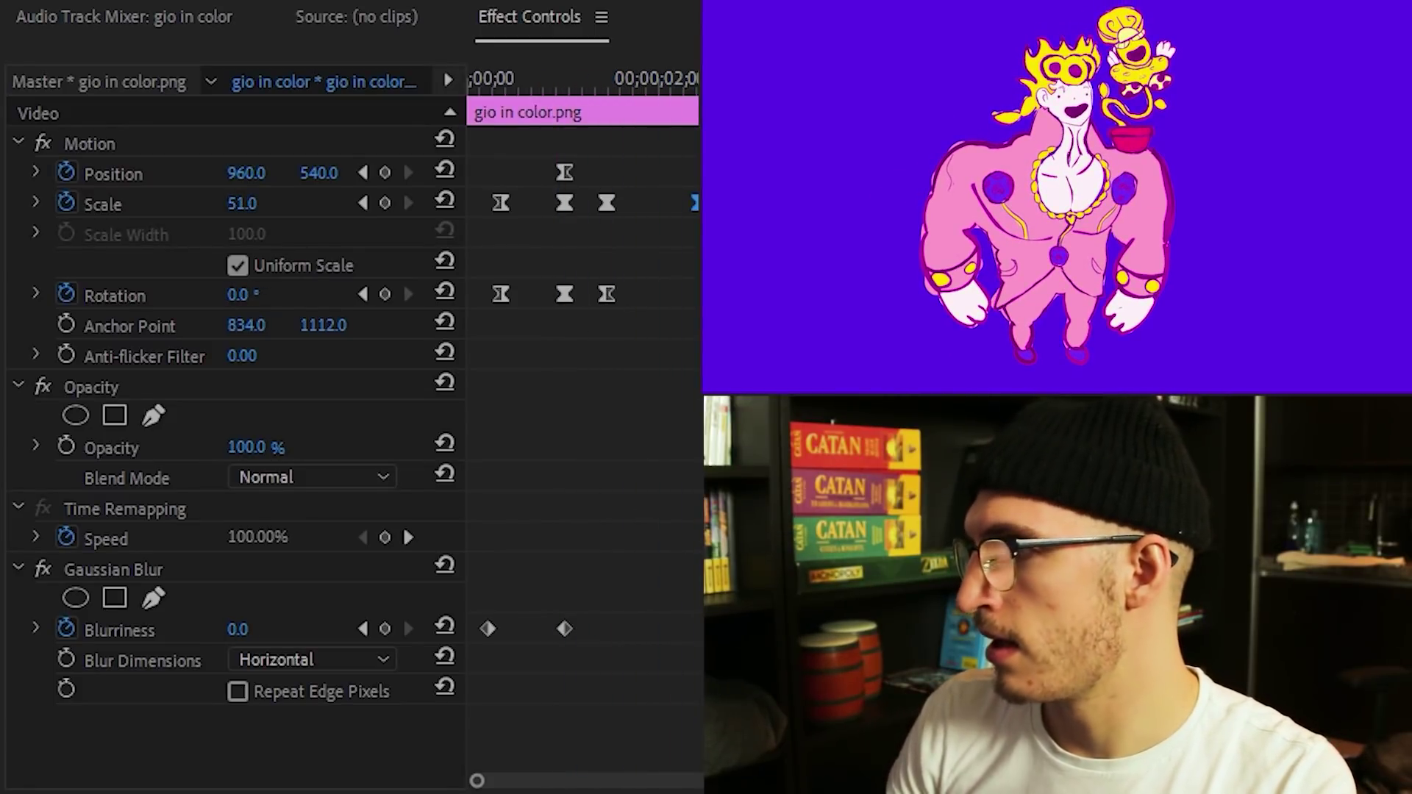
# Step: Scale the white 'HOLY SHIT IT'S TEXT!' title up to 117.0 in Vector Motion
pyautogui.click(353, 0)
pyautogui.click(353, 0)
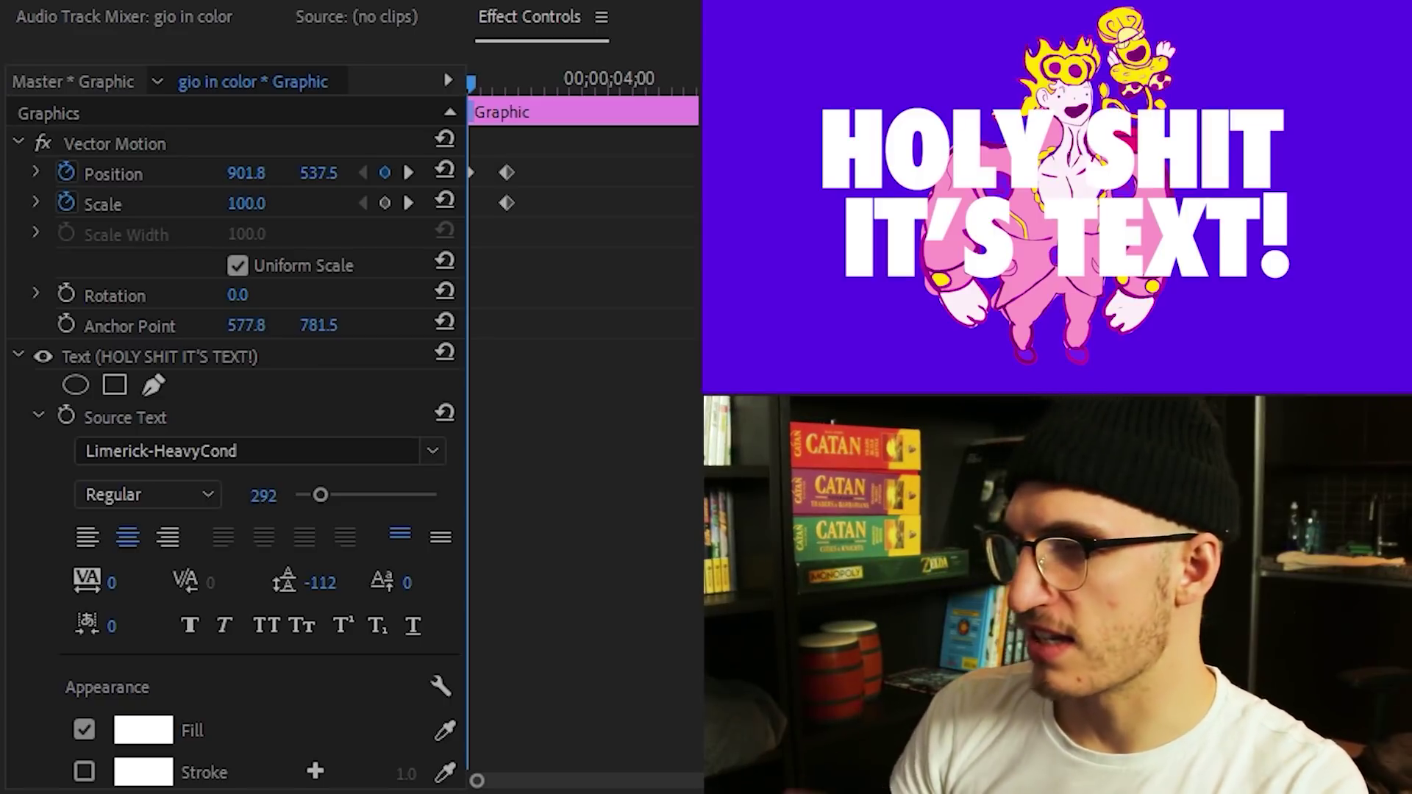
pyautogui.click(15, 354)
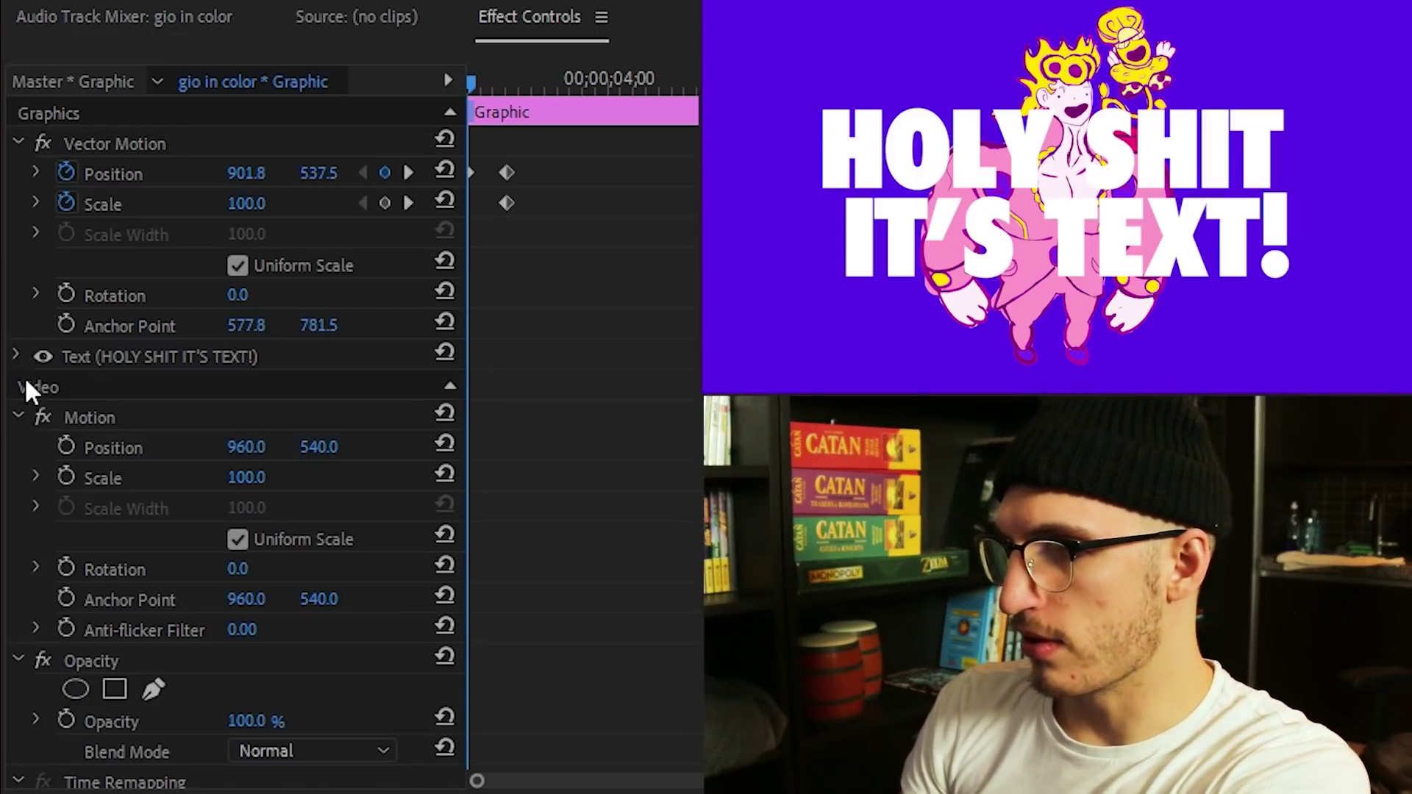
pyautogui.click(18, 417)
pyautogui.click(16, 417)
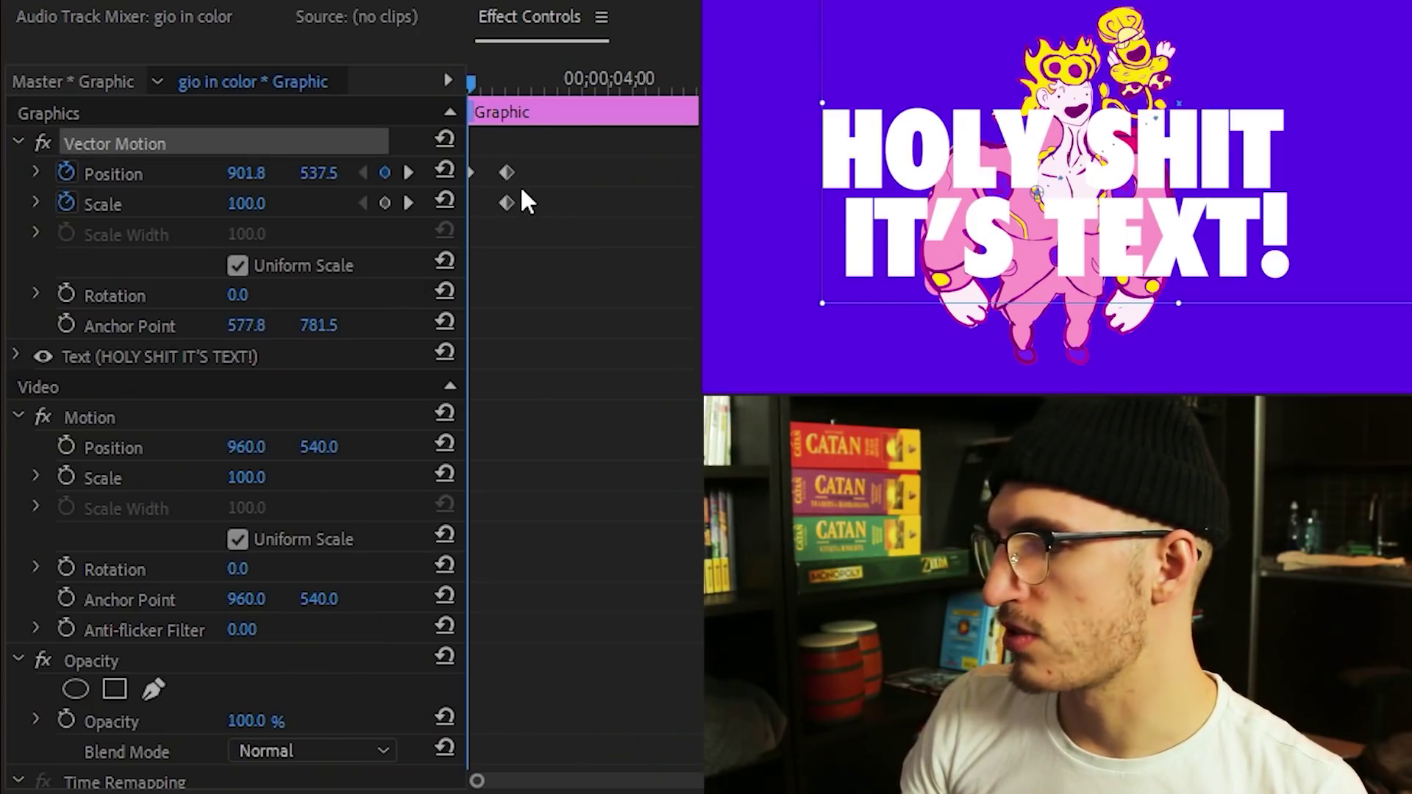
pyautogui.moveTo(255, 212); pyautogui.dragTo(268, 211)
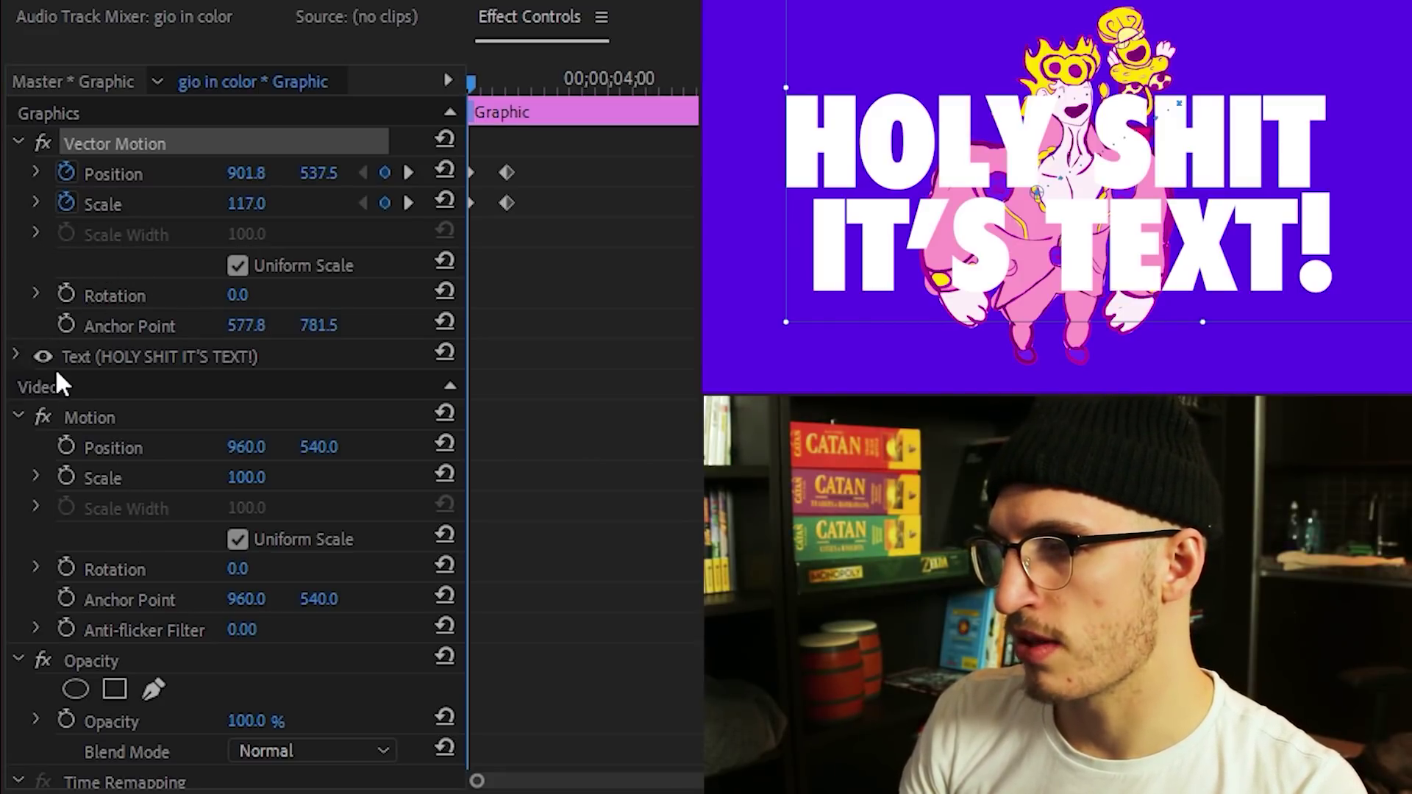
pyautogui.moveTo(256, 330)
pyautogui.mouseDown()
pyautogui.moveTo(221, 331)
pyautogui.moveTo(256, 331)
pyautogui.mouseUp()
pyautogui.hotkey('ctrl', 'shift', 'a')
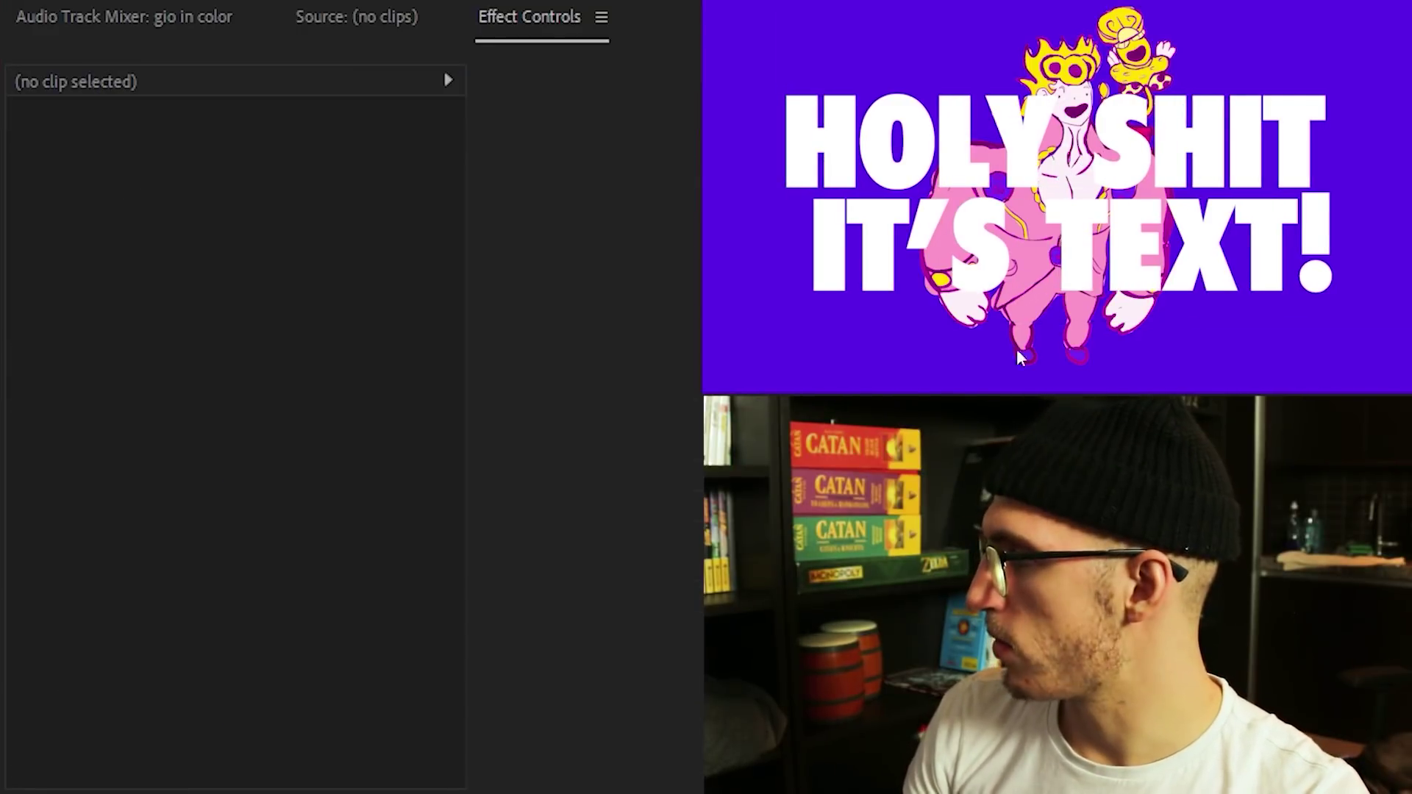
# Step: Try shifting the title's Anchor Point and Position, then undo to keep them at 960, 540
pyautogui.click(1063, 194)
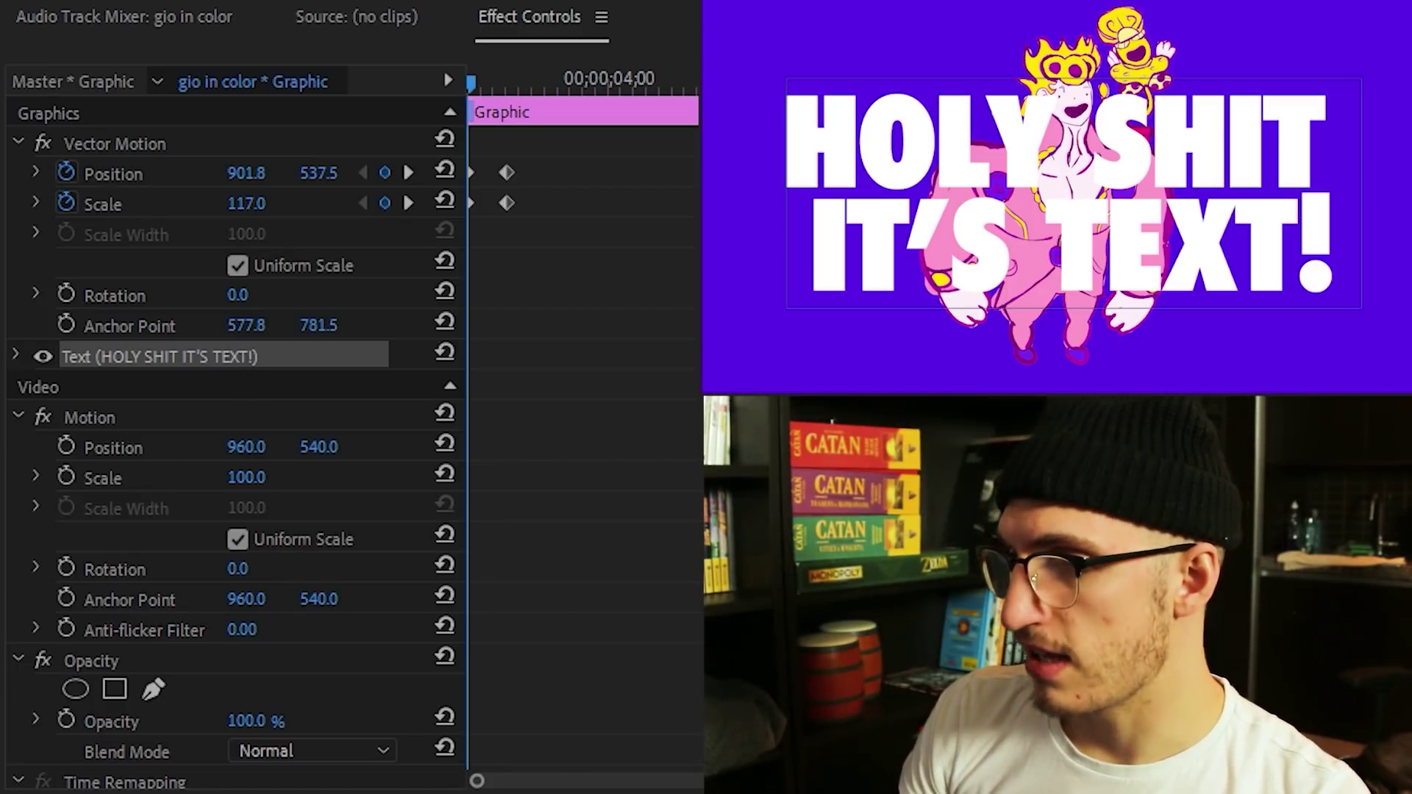
pyautogui.click(186, 332)
pyautogui.moveTo(243, 325); pyautogui.dragTo(316, 325)
pyautogui.press('space')
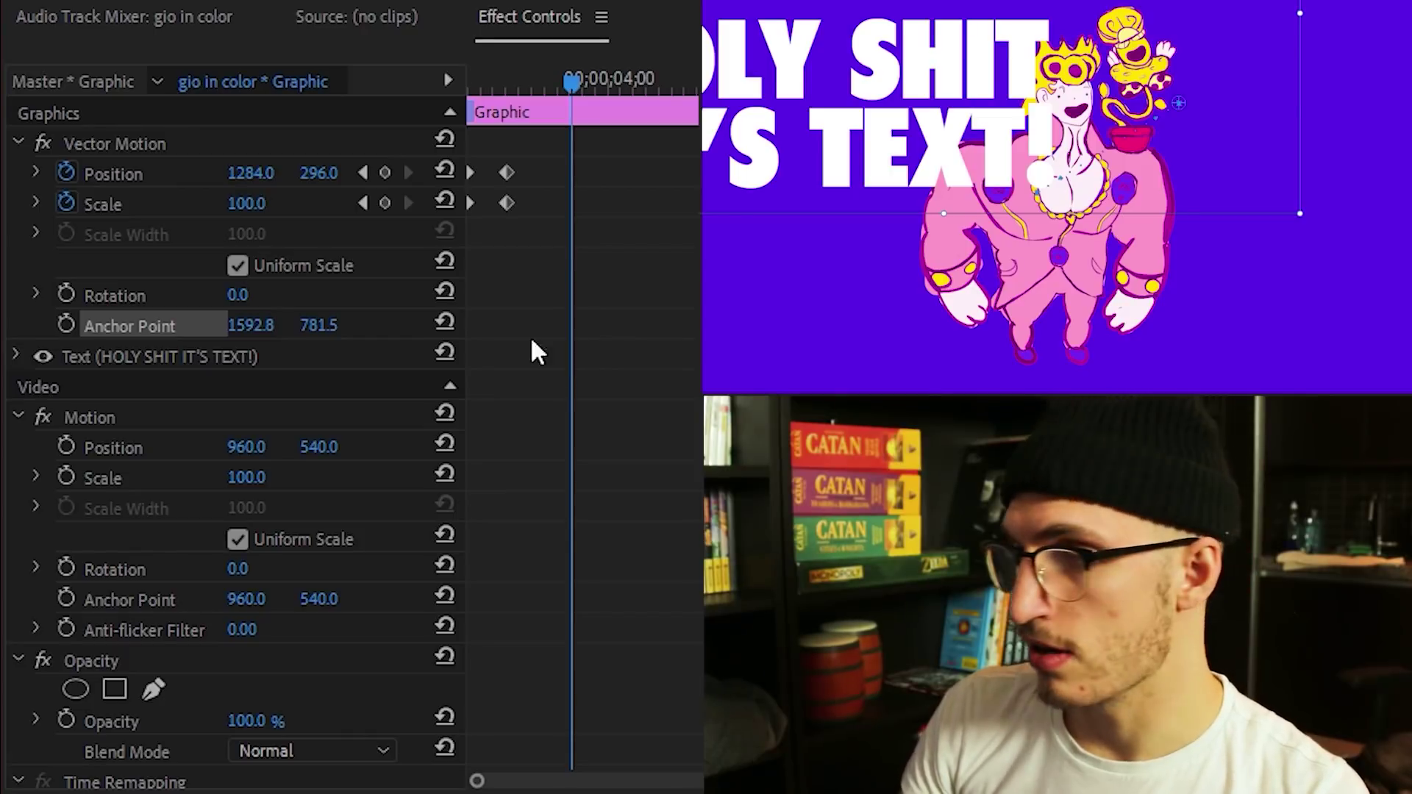
pyautogui.click(363, 203)
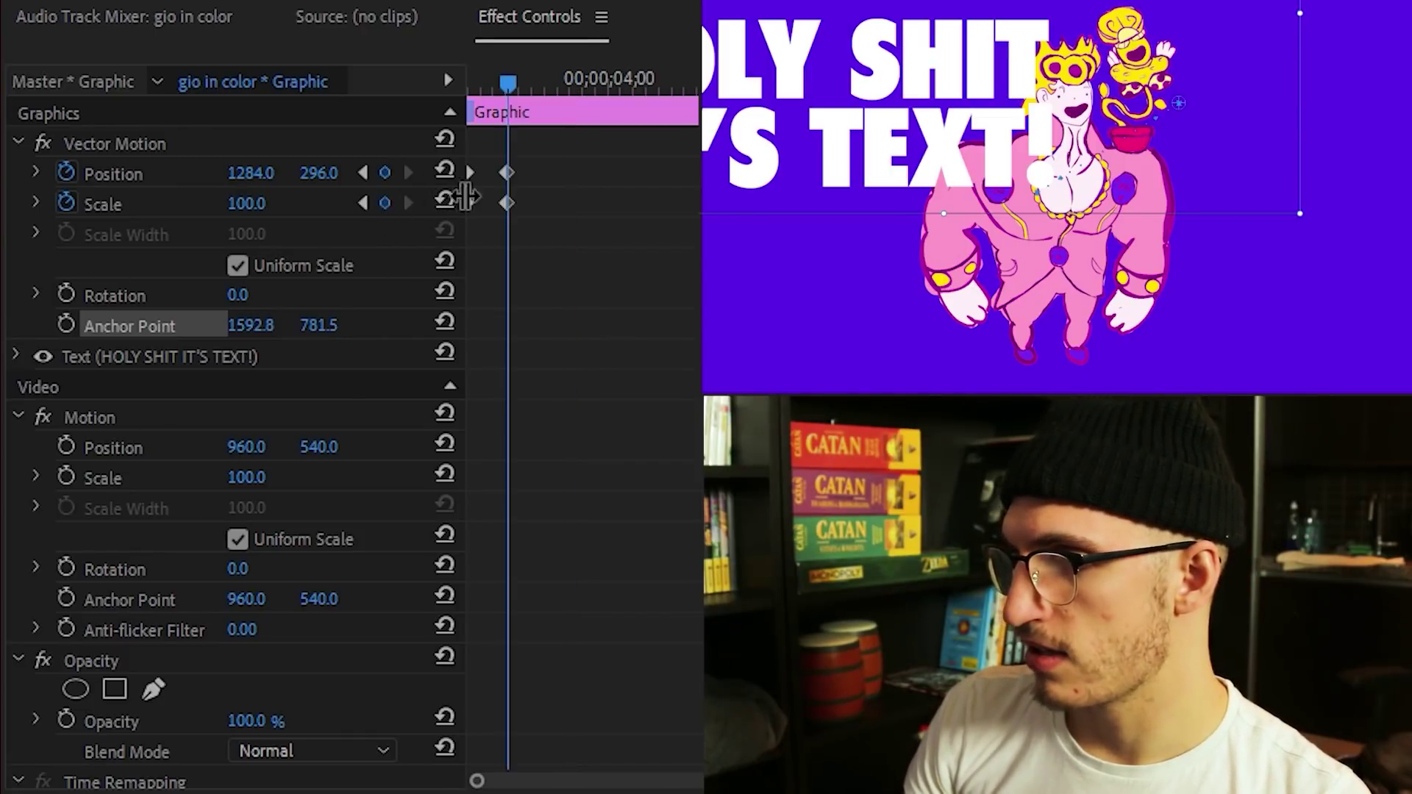
pyautogui.click(445, 140)
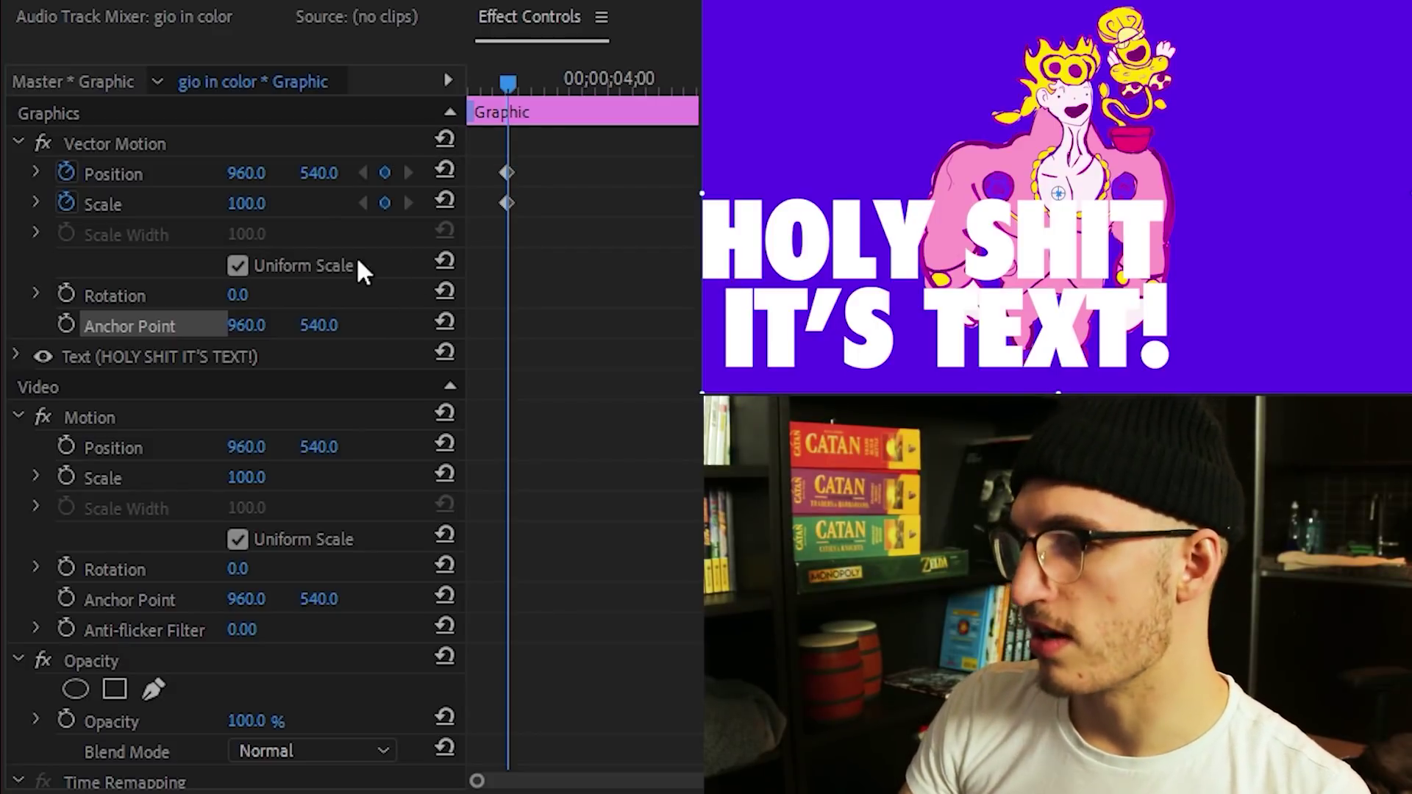
pyautogui.moveTo(234, 174); pyautogui.dragTo(445, 174)
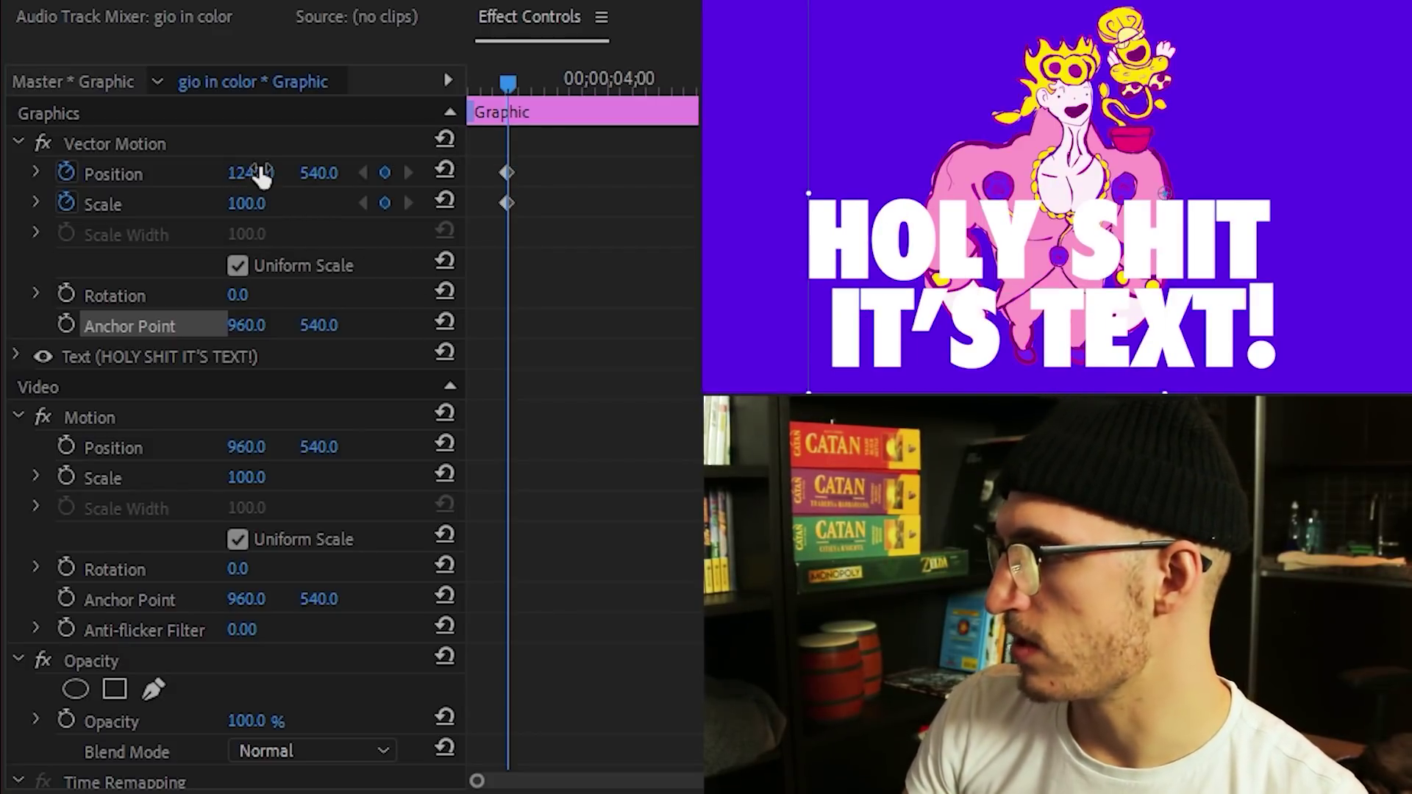
pyautogui.hotkey('ctrl', 'z')
pyautogui.moveTo(250, 448); pyautogui.dragTo(383, 448)
pyautogui.hotkey('ctrl', 'z')
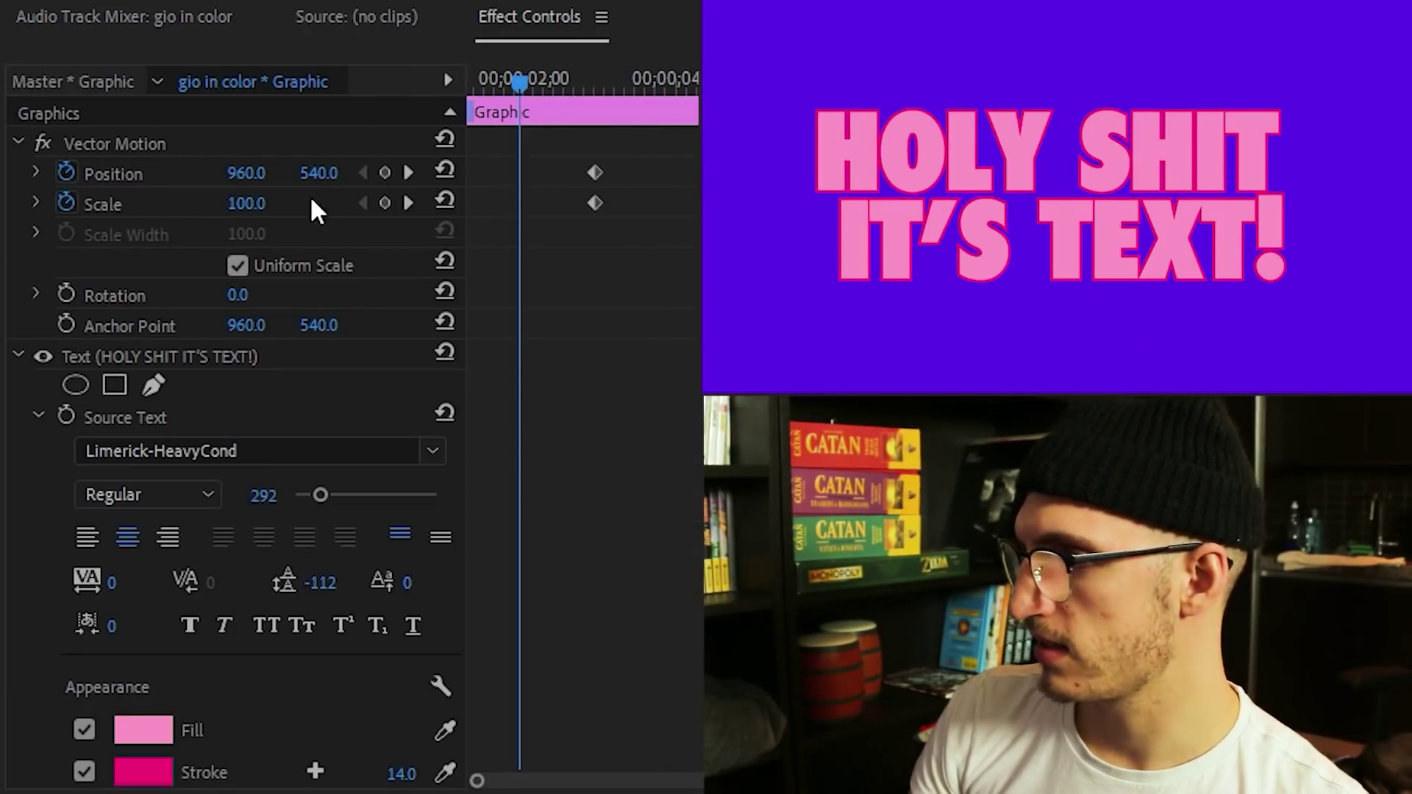
# Step: Set the title's starting Scale keyframe to 0 so it grows to about 165, and preview
pyautogui.moveTo(258, 203); pyautogui.dragTo(221, 203)
pyautogui.press('space')
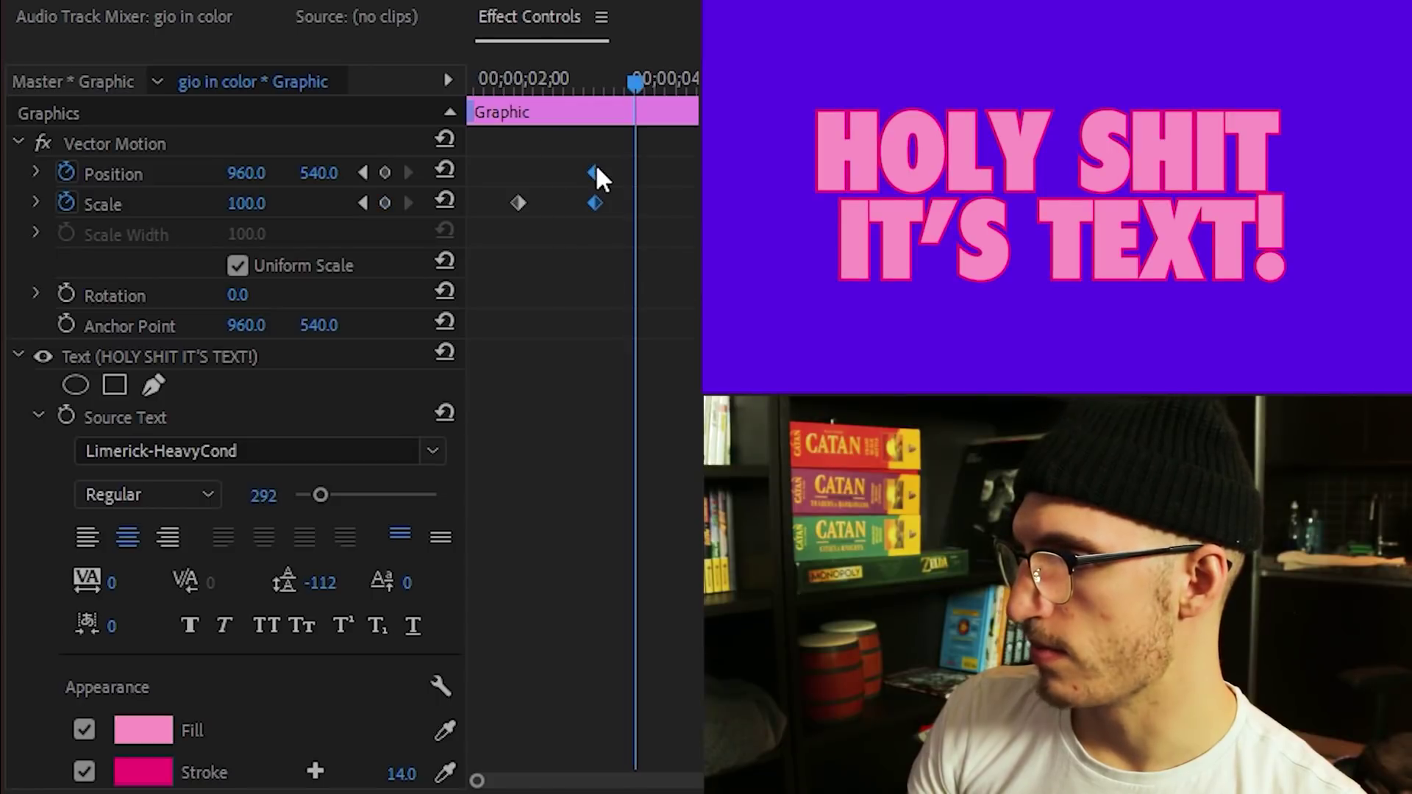
pyautogui.moveTo(517, 83); pyautogui.dragTo(543, 84)
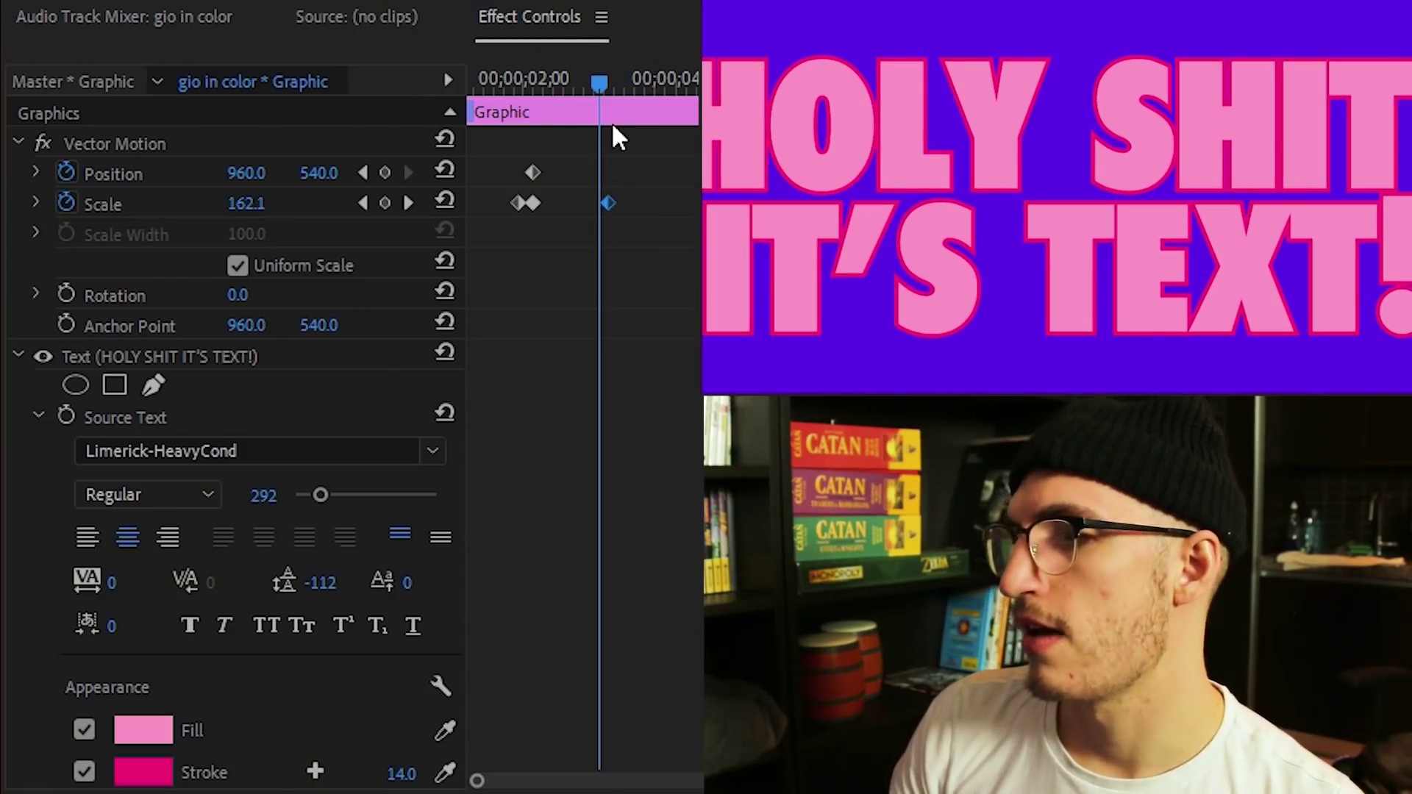
pyautogui.click(502, 83)
pyautogui.press('space')
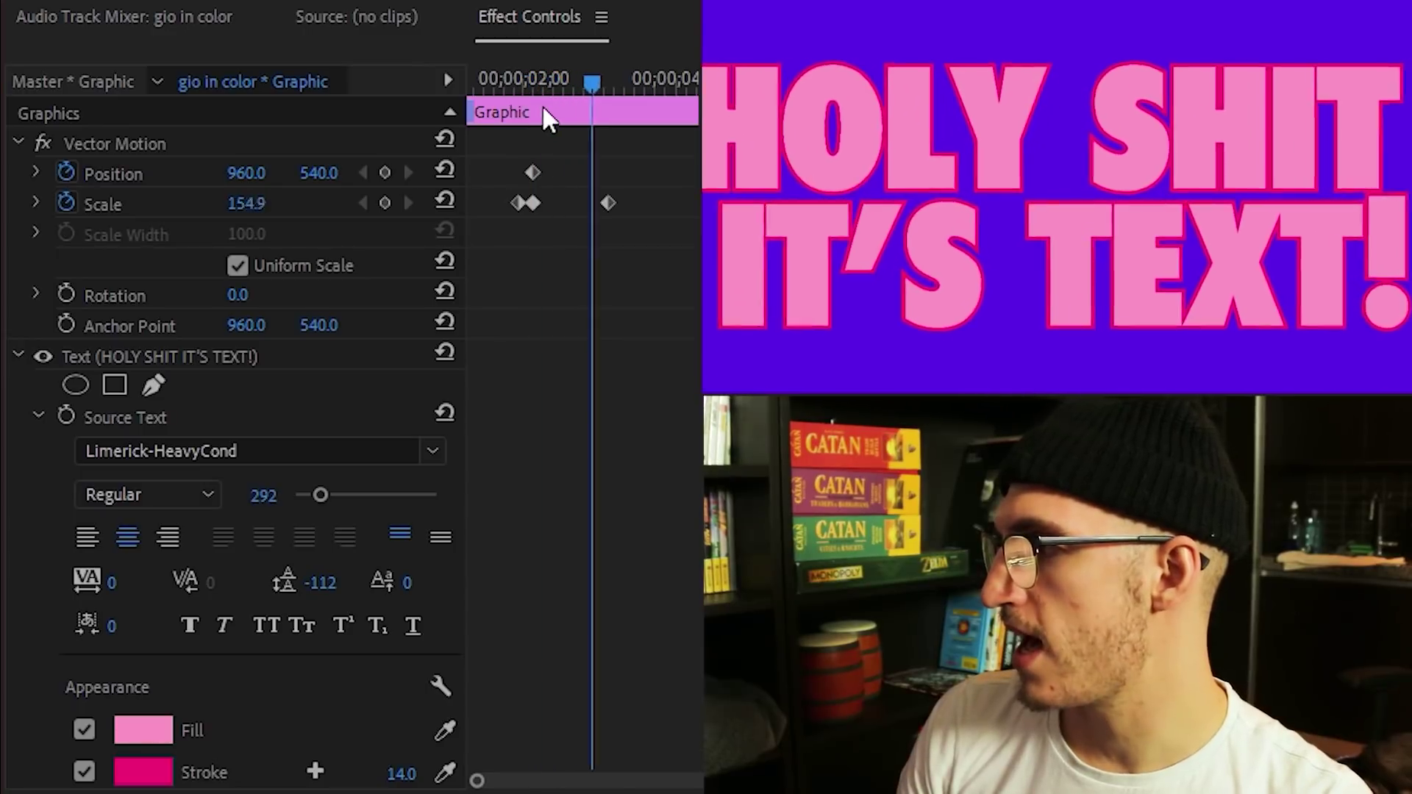
# Step: Push the final Scale keyframe later and give it Ease In, then replay the pop
pyautogui.moveTo(607, 203); pyautogui.dragTo(632, 203)
pyautogui.click(510, 73)
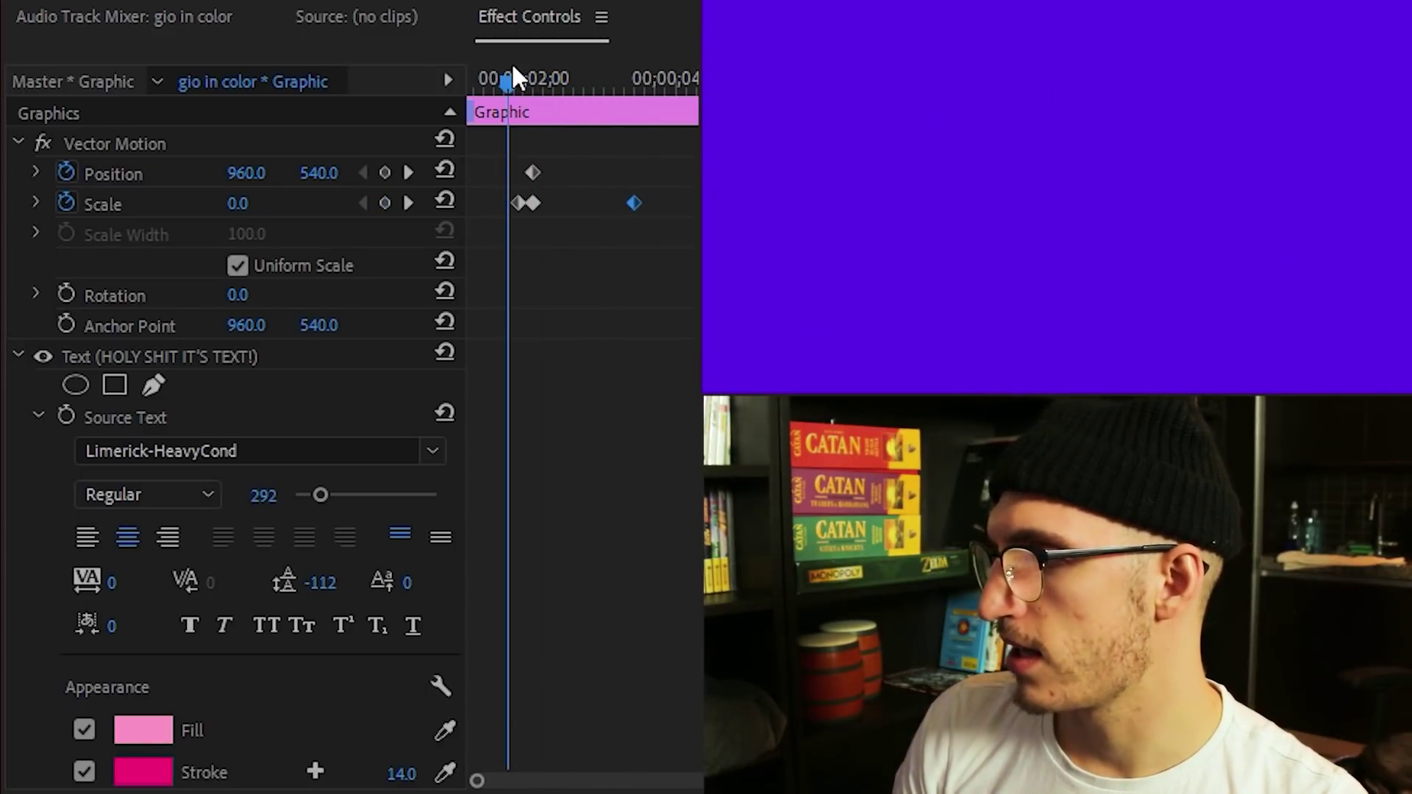
pyautogui.press('space')
pyautogui.rightClick(634, 203)
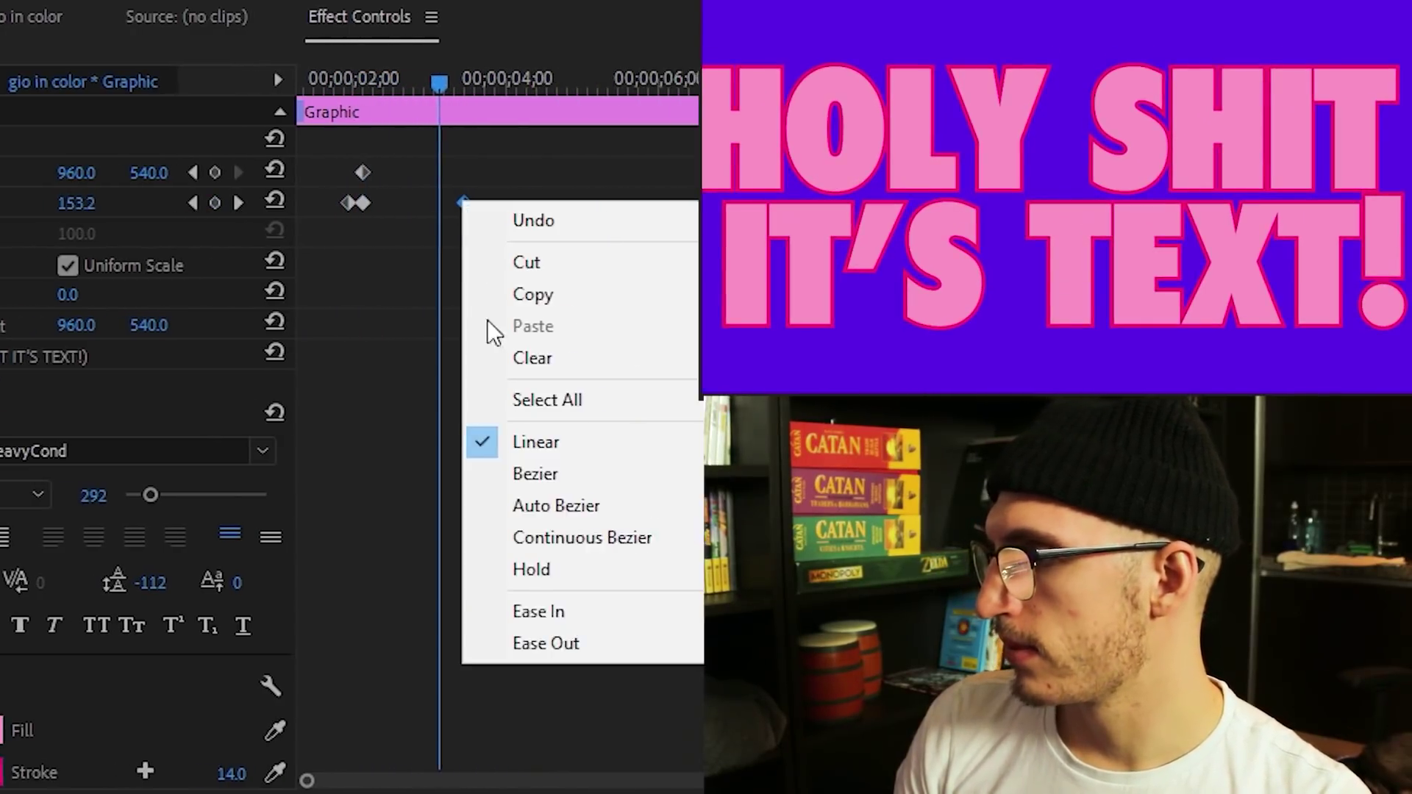
pyautogui.click(531, 612)
pyautogui.click(314, 73)
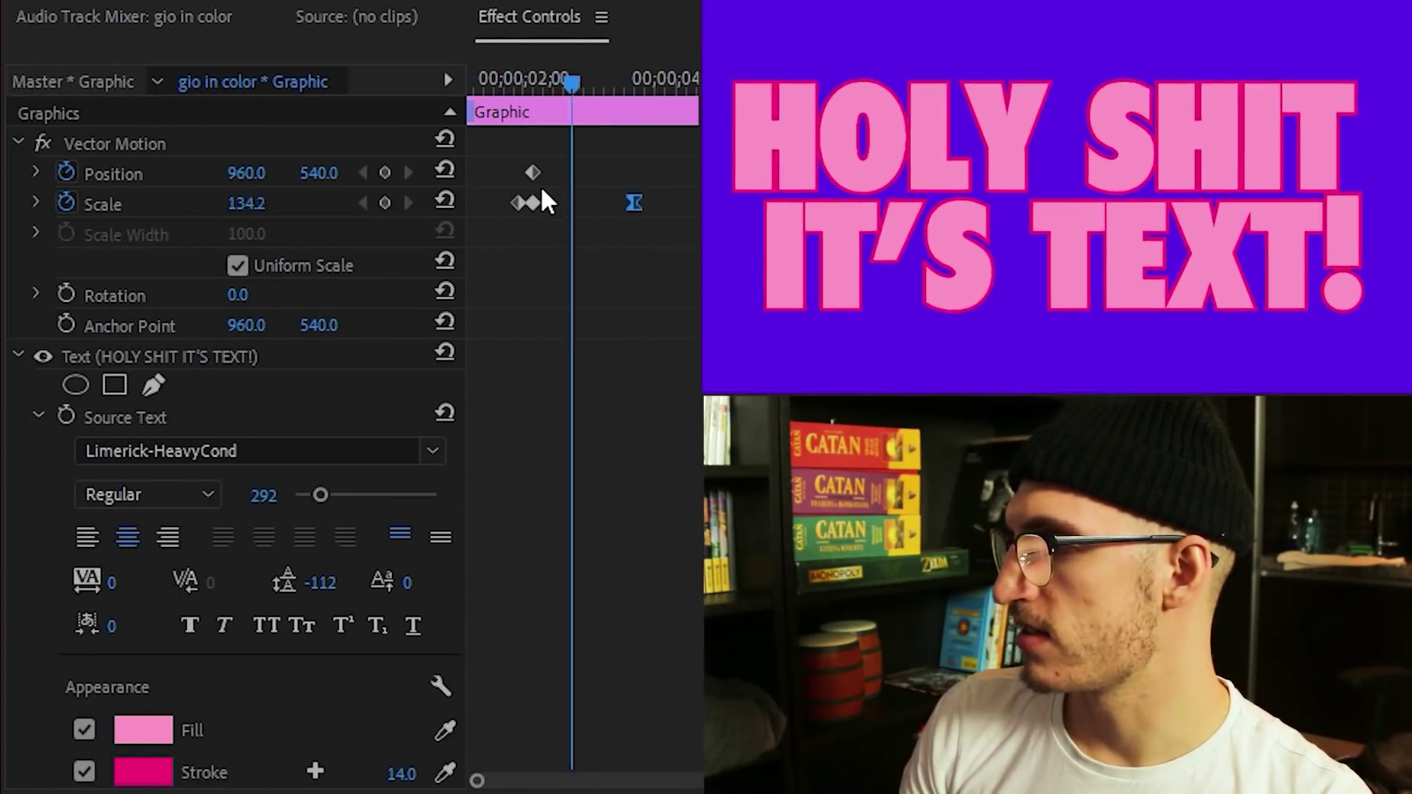
pyautogui.click(530, 127)
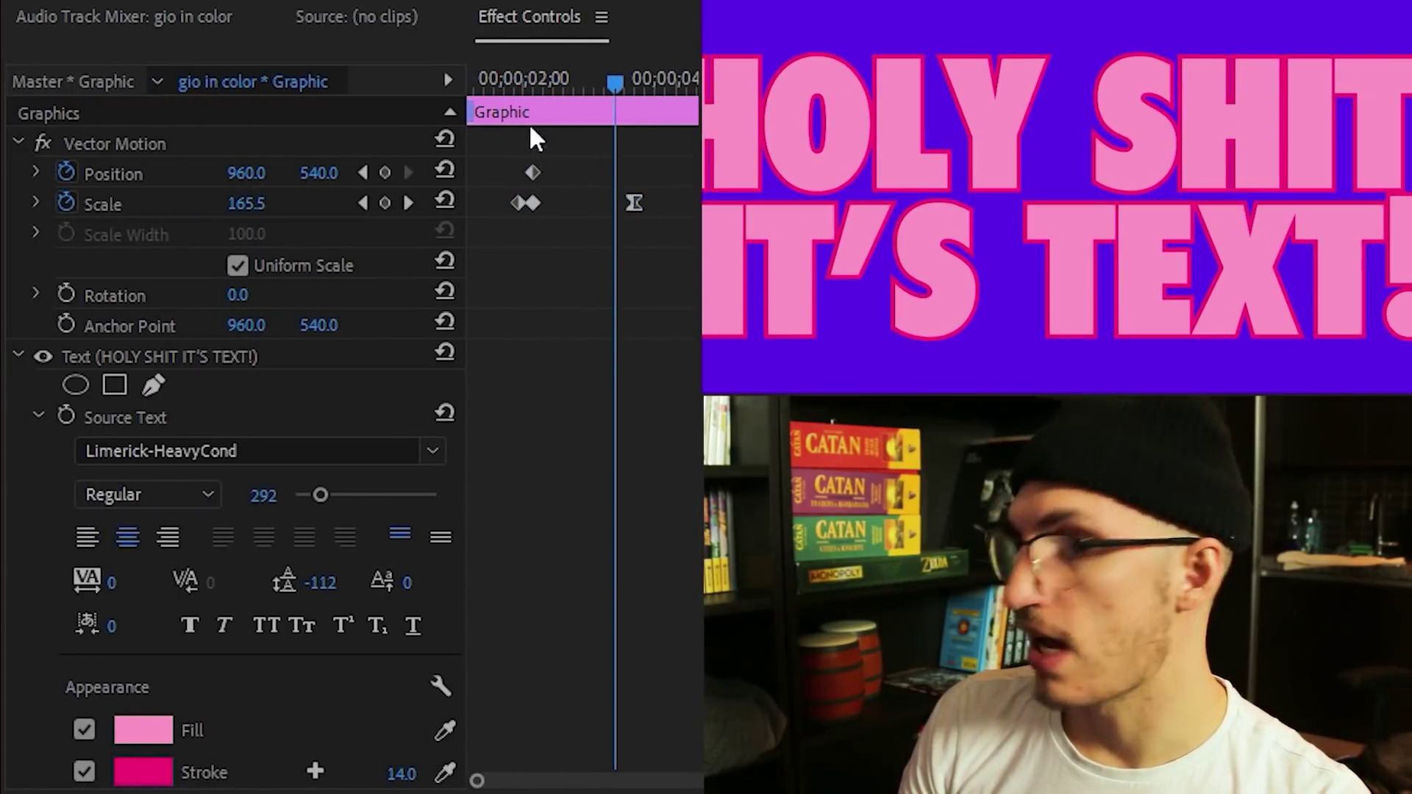
# Step: Keyframe the title's Position X at 1084 as it grows and move that keyframe slightly earlier
pyautogui.click(515, 79)
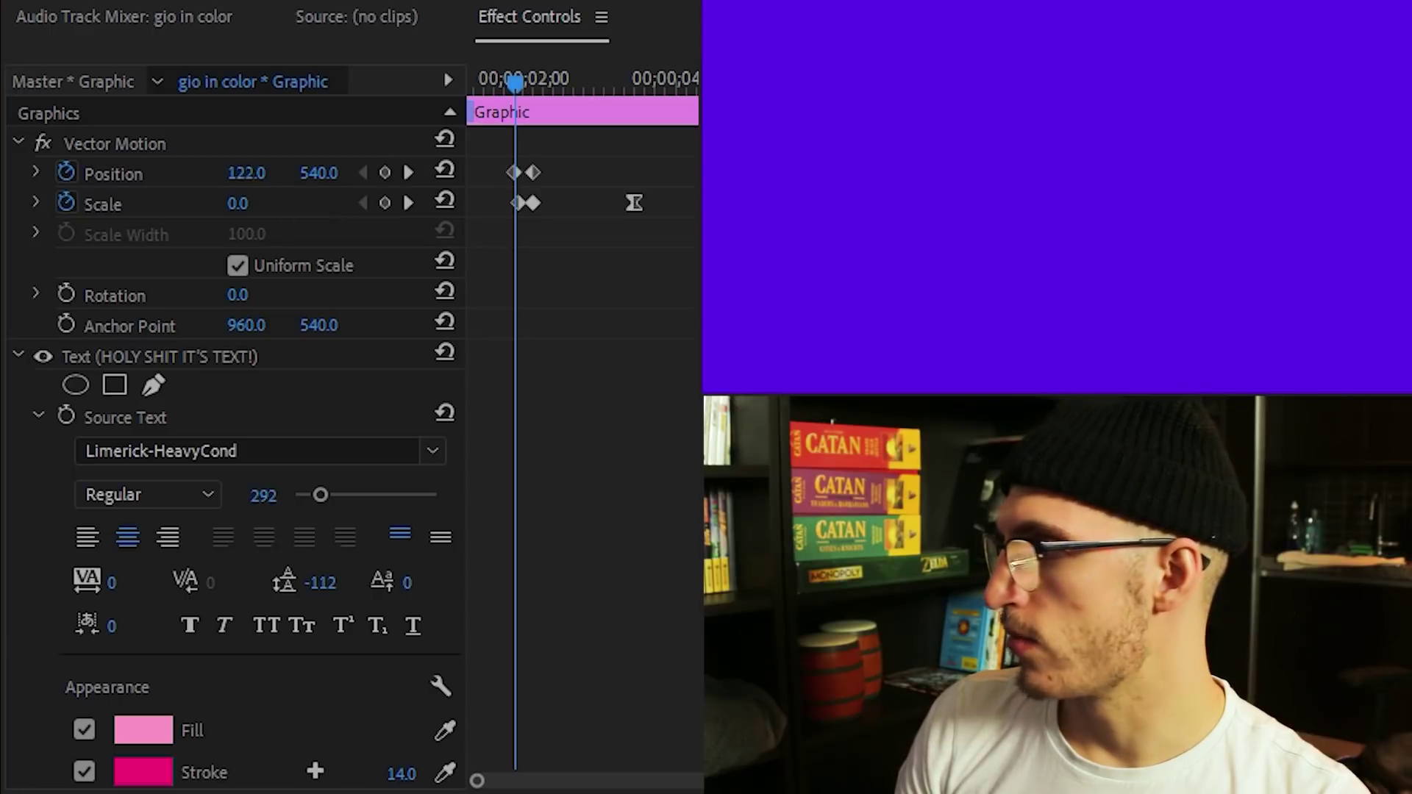
pyautogui.press('space')
pyautogui.click(638, 206)
pyautogui.click(534, 200)
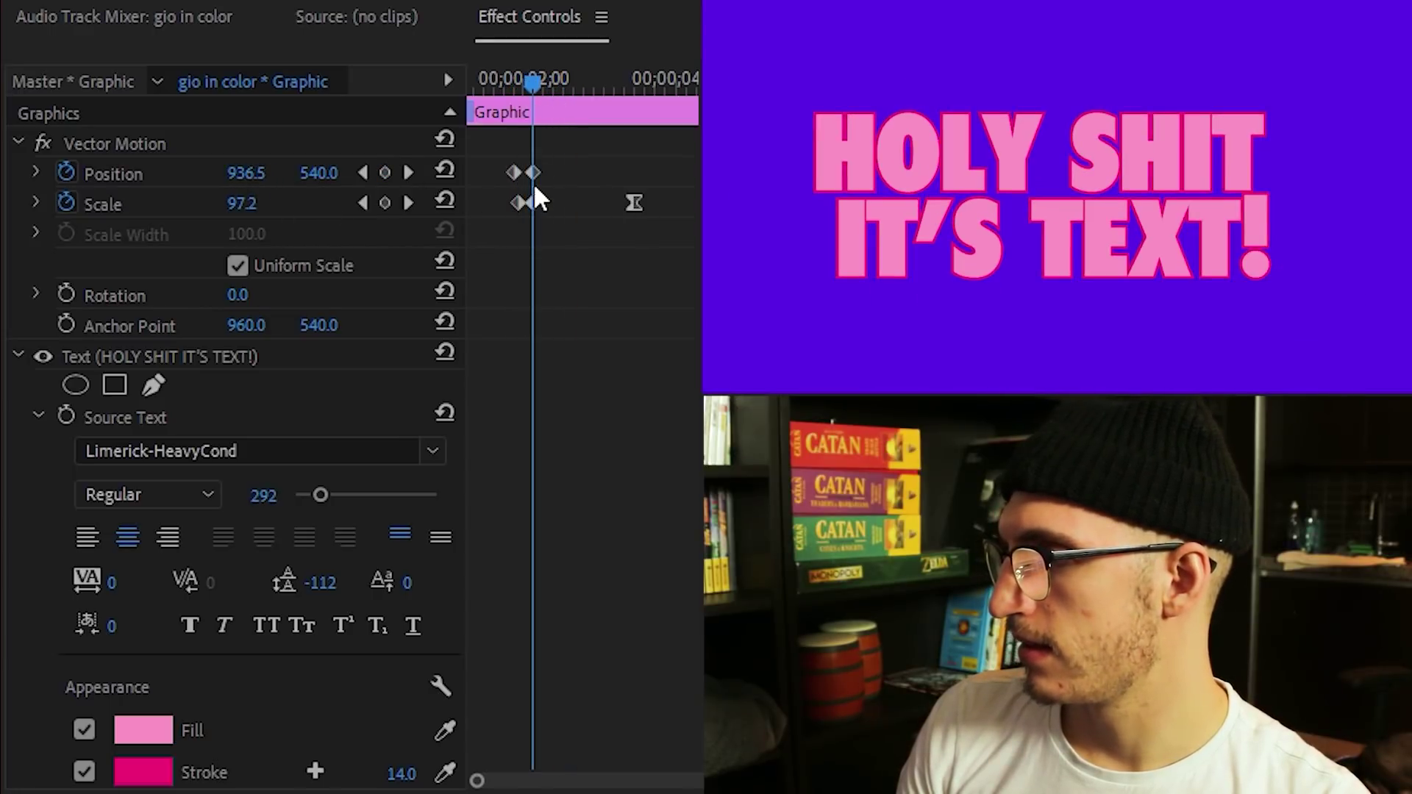
pyautogui.press('space')
pyautogui.press('space')
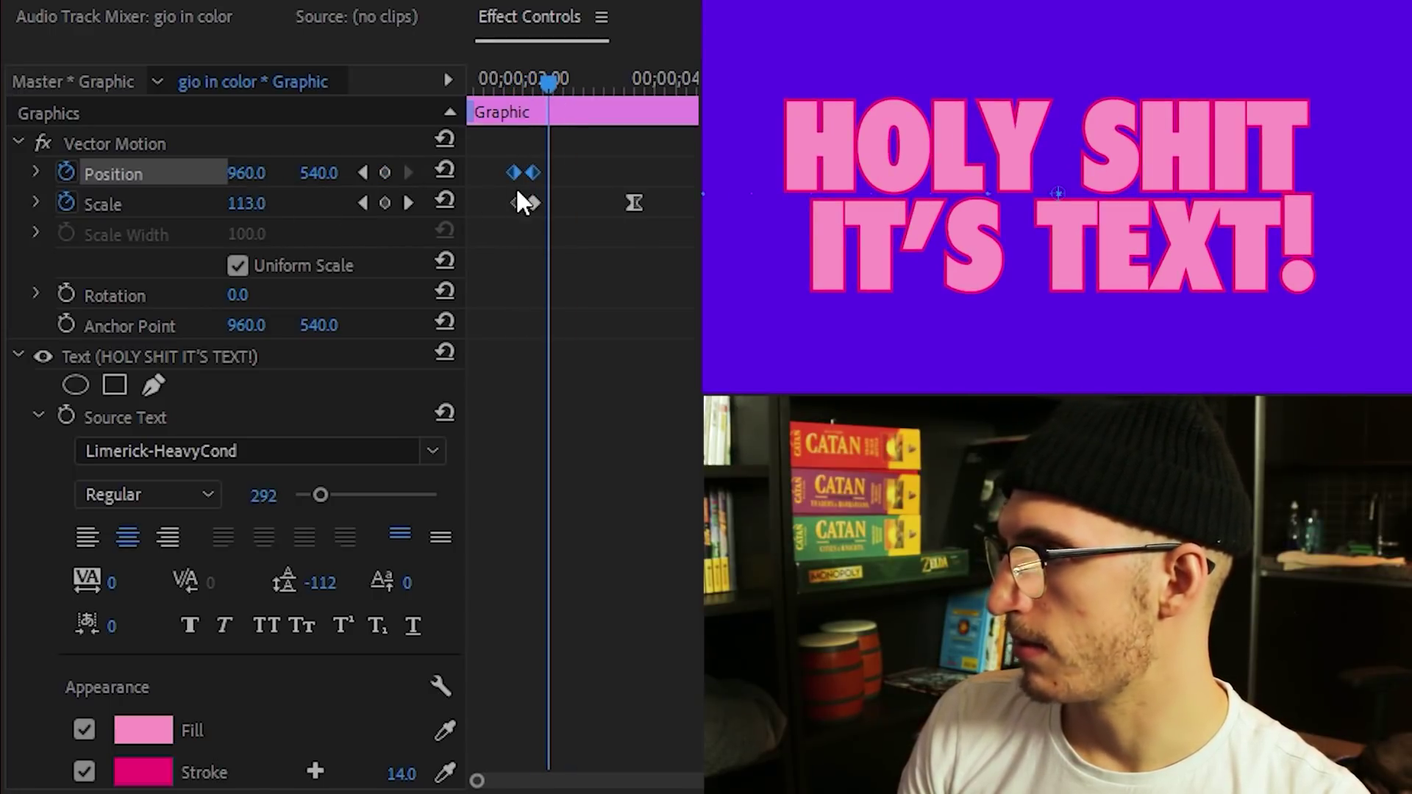
pyautogui.moveTo(246, 173); pyautogui.dragTo(400, 184)
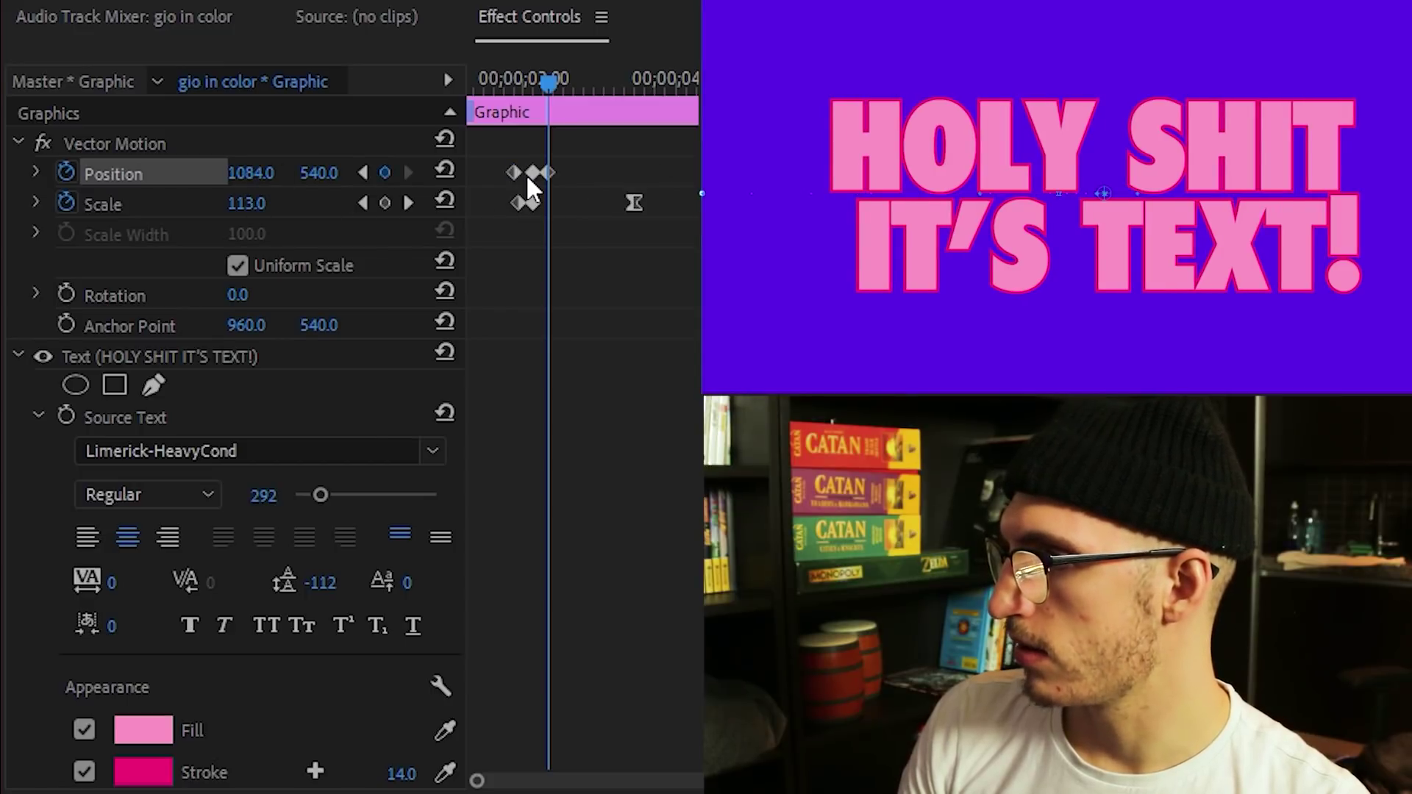
pyautogui.moveTo(548, 173); pyautogui.dragTo(532, 174)
# Step: Preview the sideways drift and uncheck Uniform Scale to separate Scale Width from Height
pyautogui.click(522, 78)
pyautogui.press('space')
pyautogui.press('space')
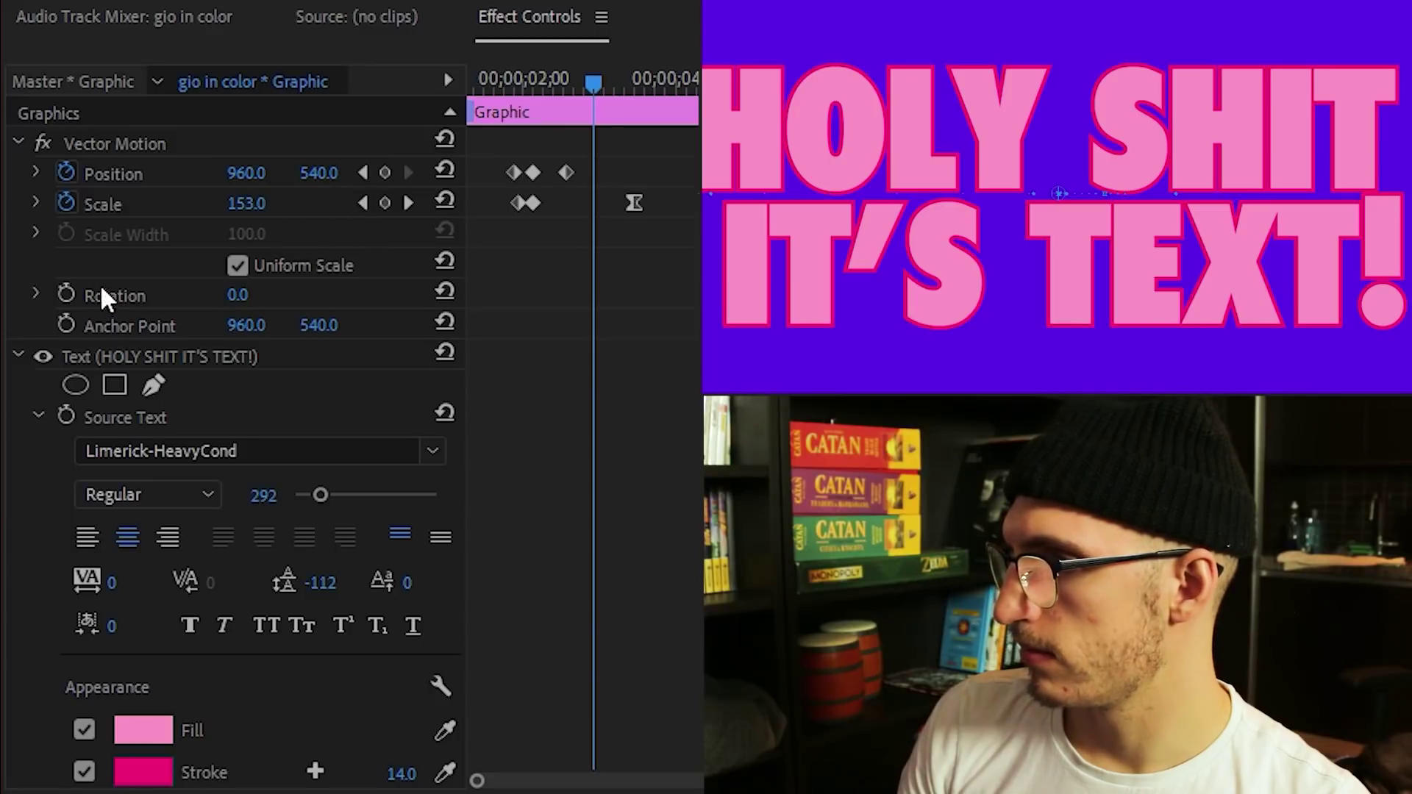
pyautogui.click(237, 265)
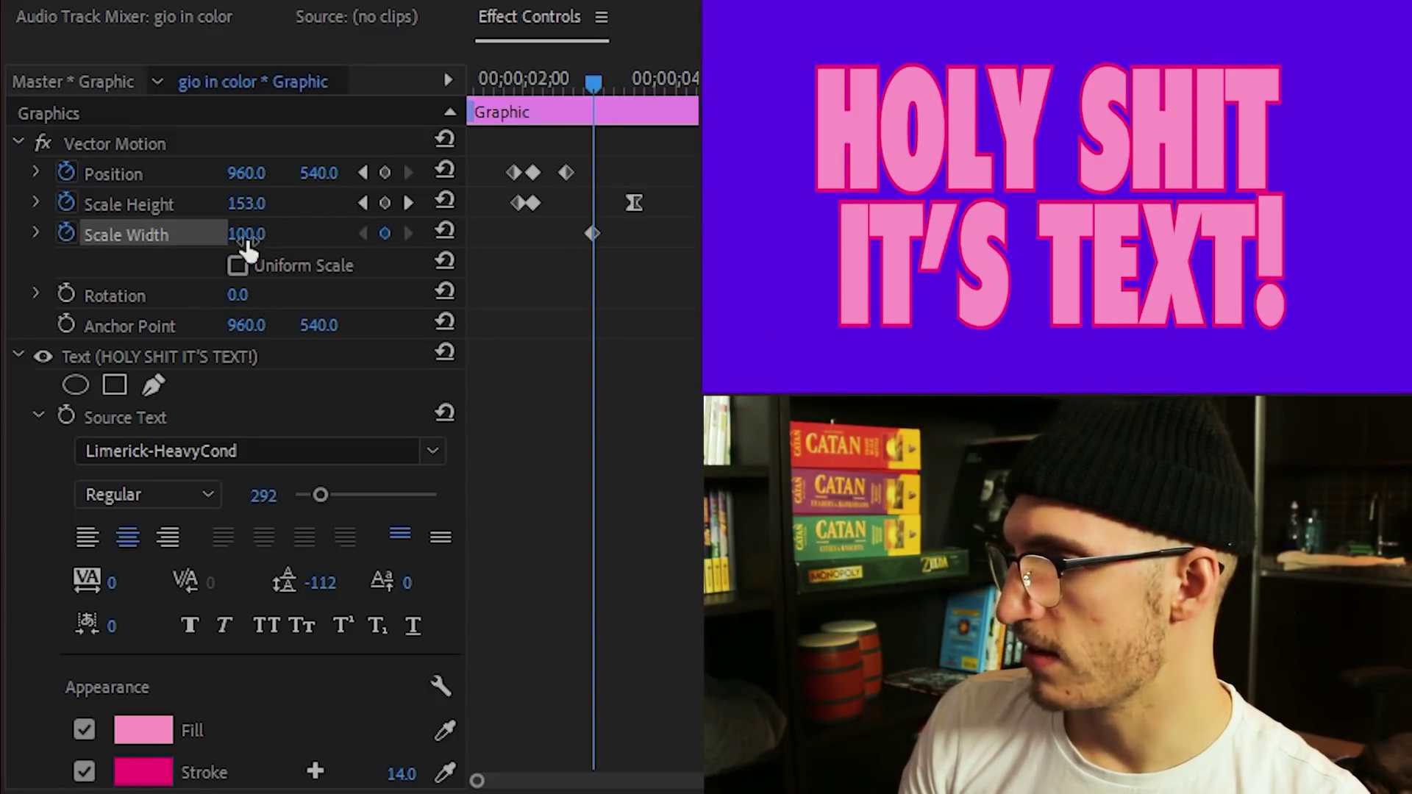
# Step: Move the Scale Width keyframe earlier so the width stretches to about 220, and preview the pop
pyautogui.moveTo(593, 233); pyautogui.dragTo(532, 233)
pyautogui.click(533, 81)
pyautogui.press('space')
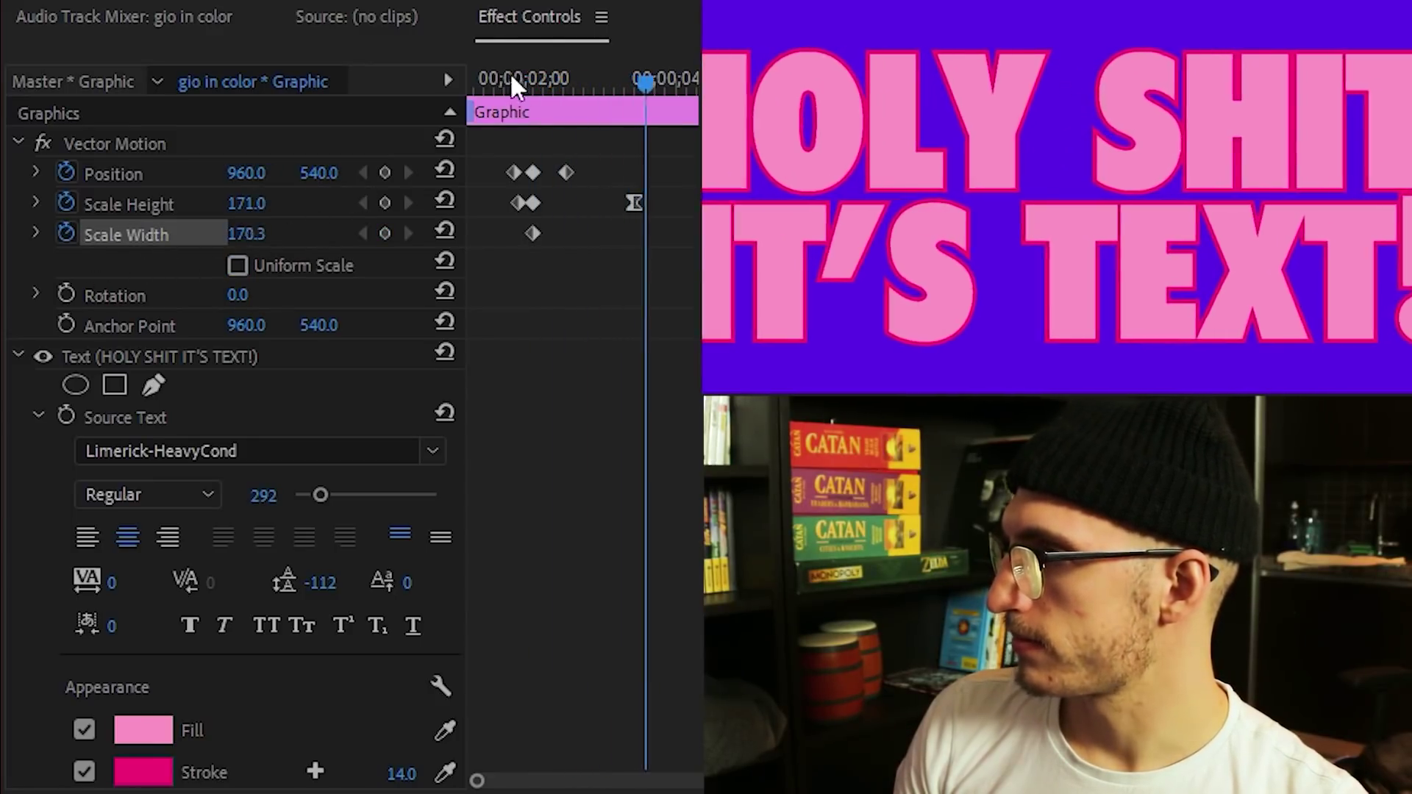
pyautogui.click(491, 80)
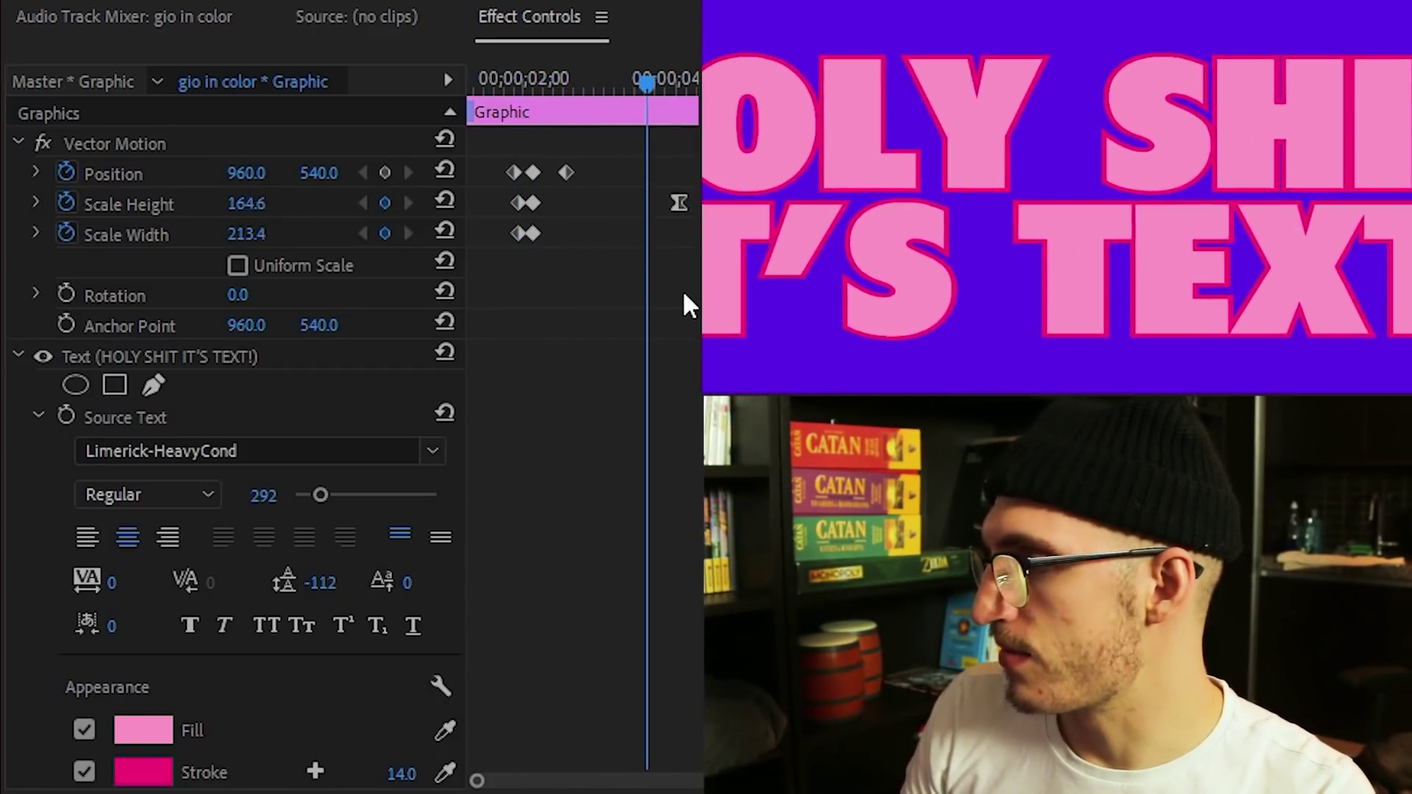
pyautogui.moveTo(567, 77); pyautogui.dragTo(524, 90)
pyautogui.press('space')
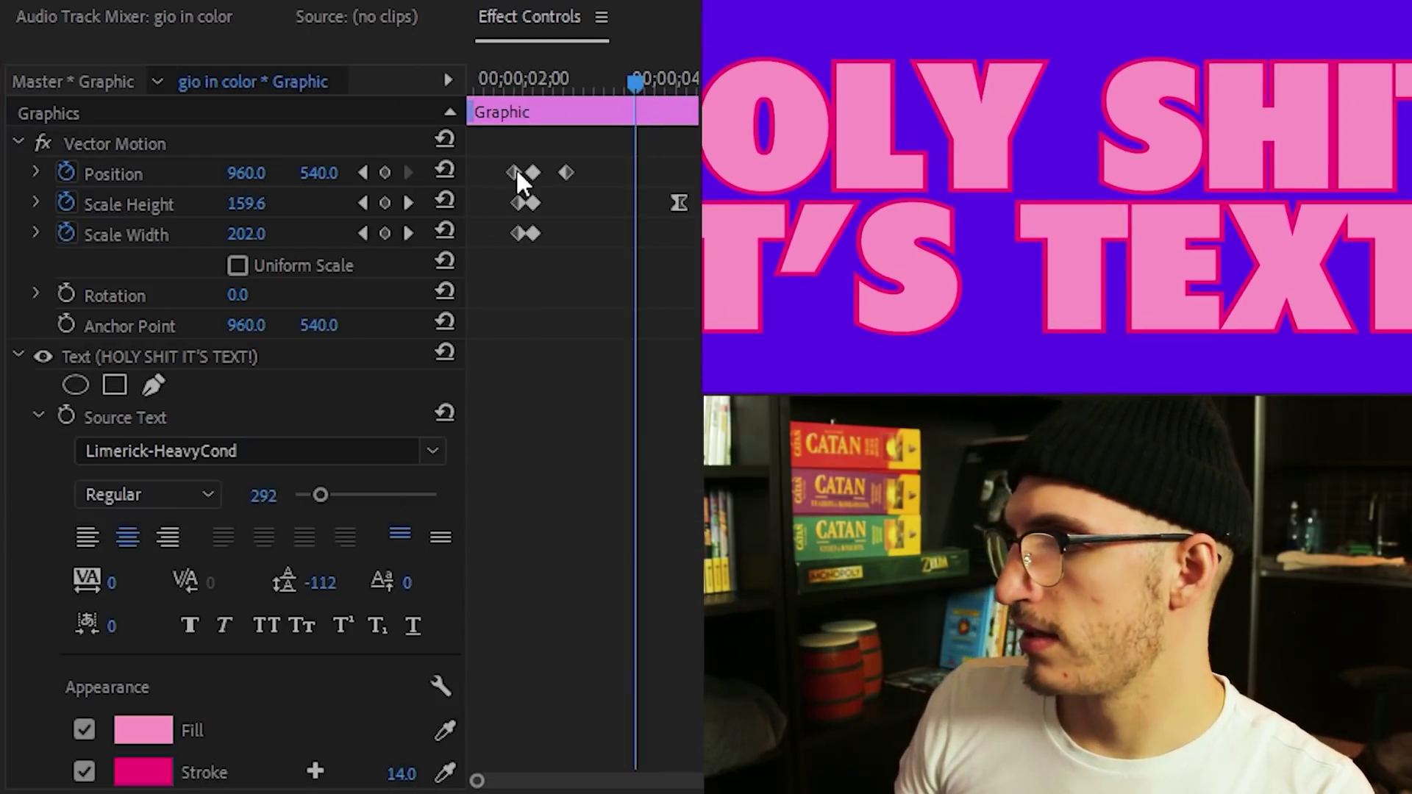
pyautogui.click(500, 68)
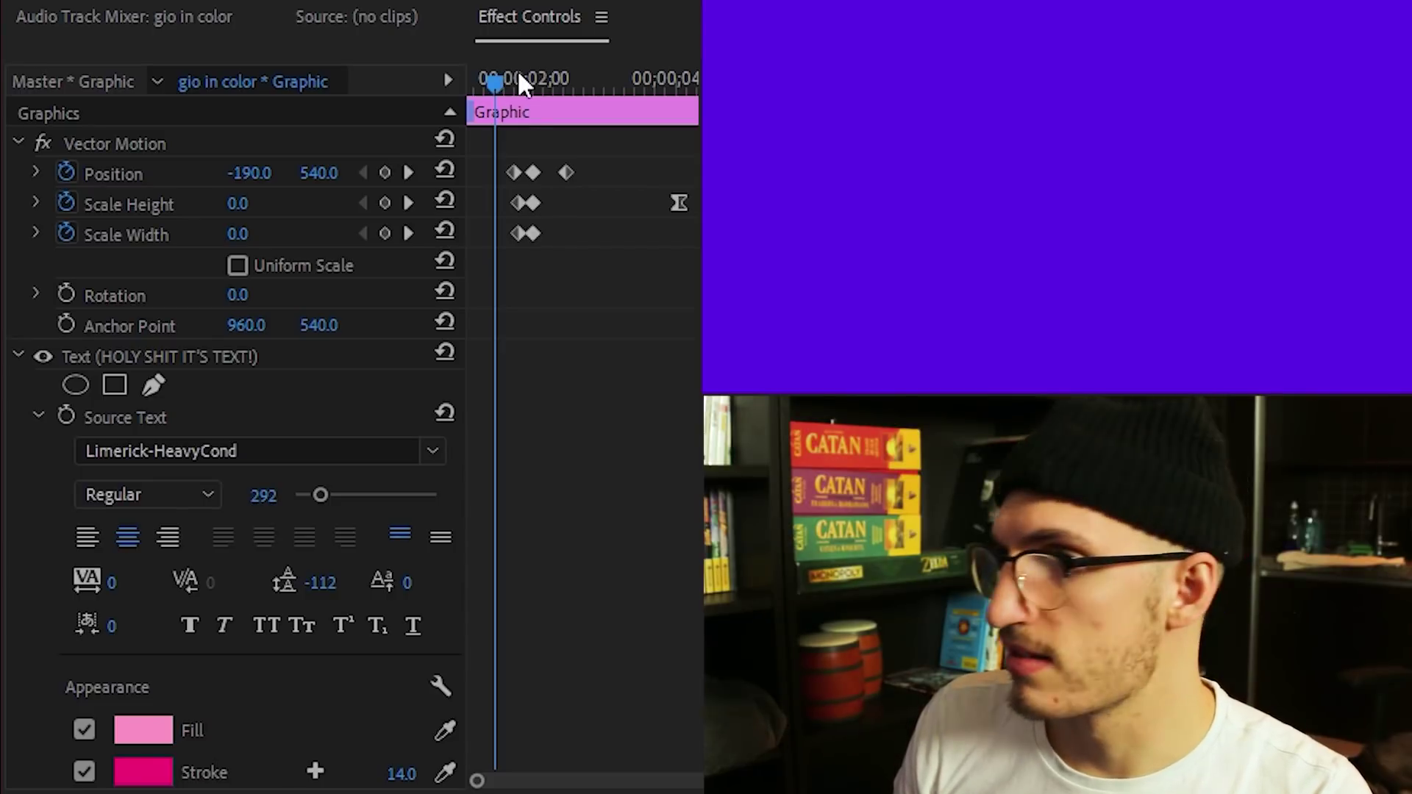
# Step: Keyframe the Anchor Point at 568 and X 1080 on successive frames, then revert X to 960
pyautogui.click(519, 79)
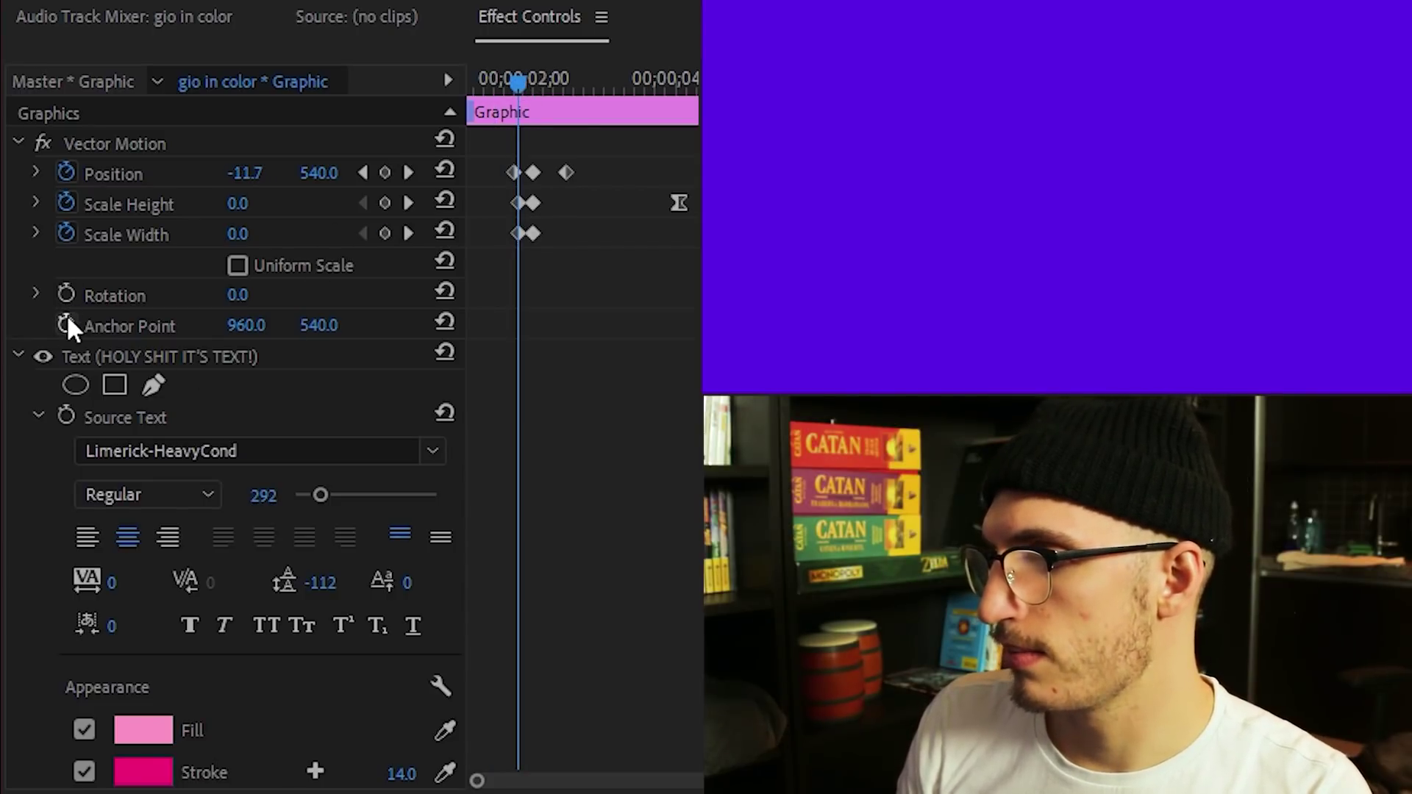
pyautogui.moveTo(518, 79); pyautogui.dragTo(540, 81)
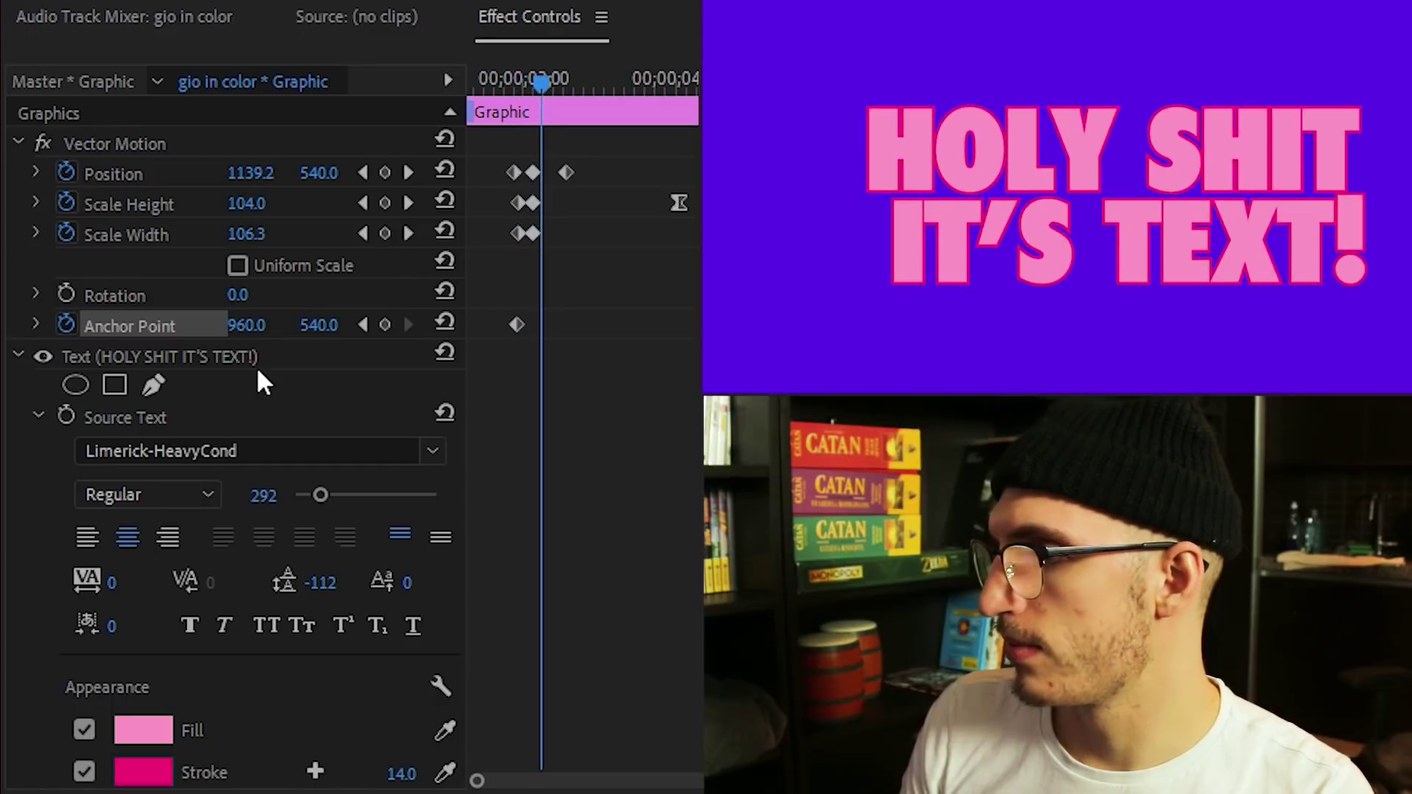
pyautogui.moveTo(318, 324); pyautogui.dragTo(339, 324)
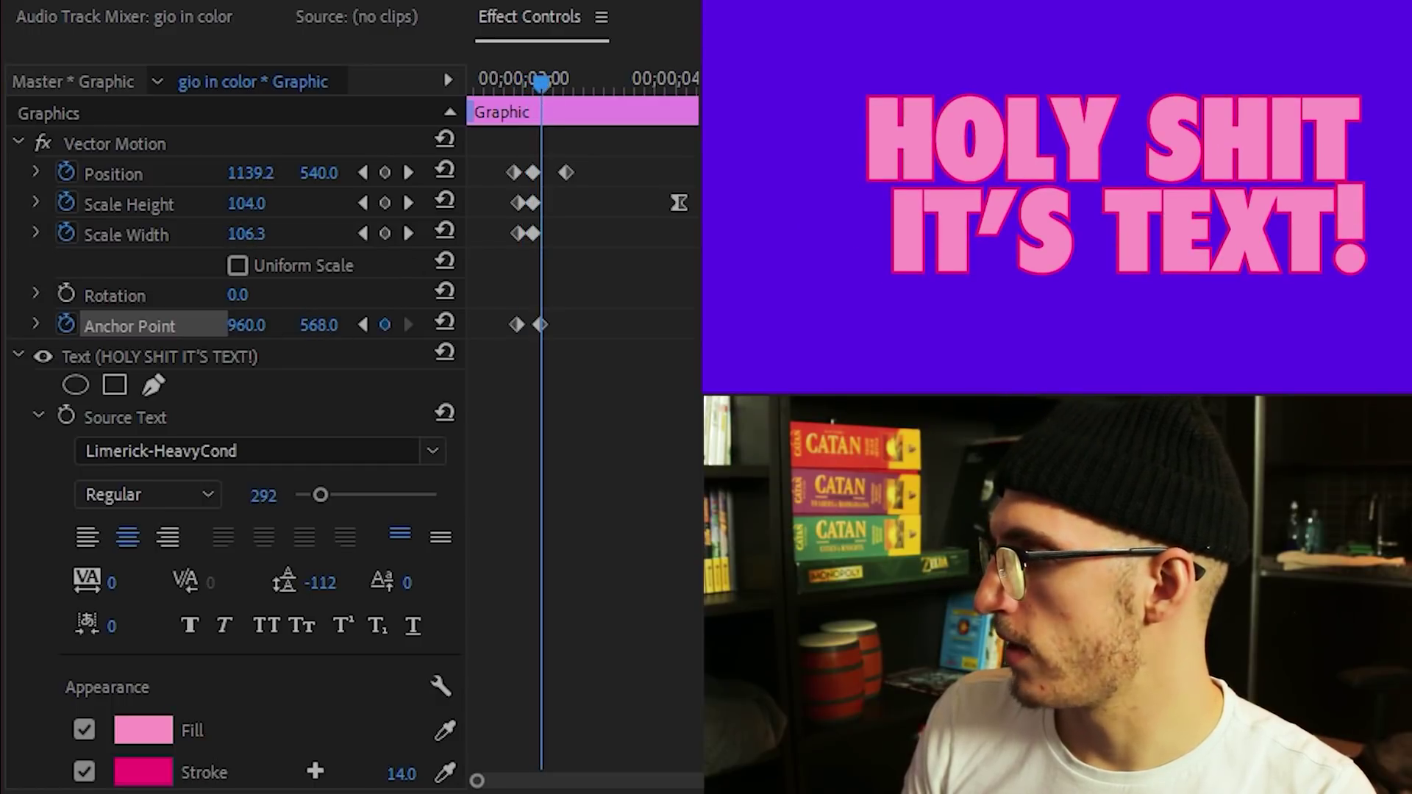
pyautogui.press('Right')
pyautogui.press('Right')
pyautogui.press('Right')
pyautogui.press('Right')
pyautogui.press('Right')
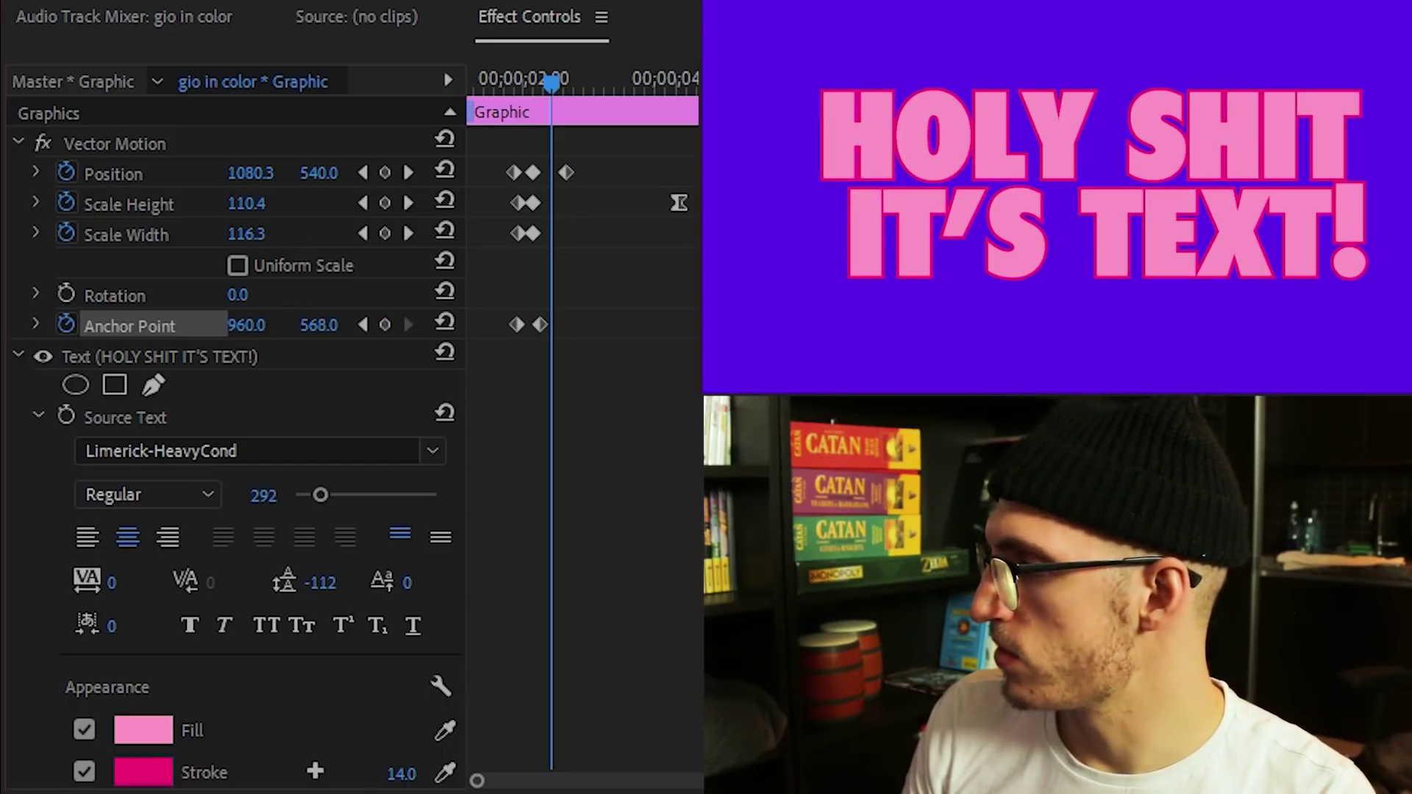
pyautogui.press('Left')
pyautogui.press('Left')
pyautogui.press('Left')
pyautogui.press('Left')
pyautogui.press('Right')
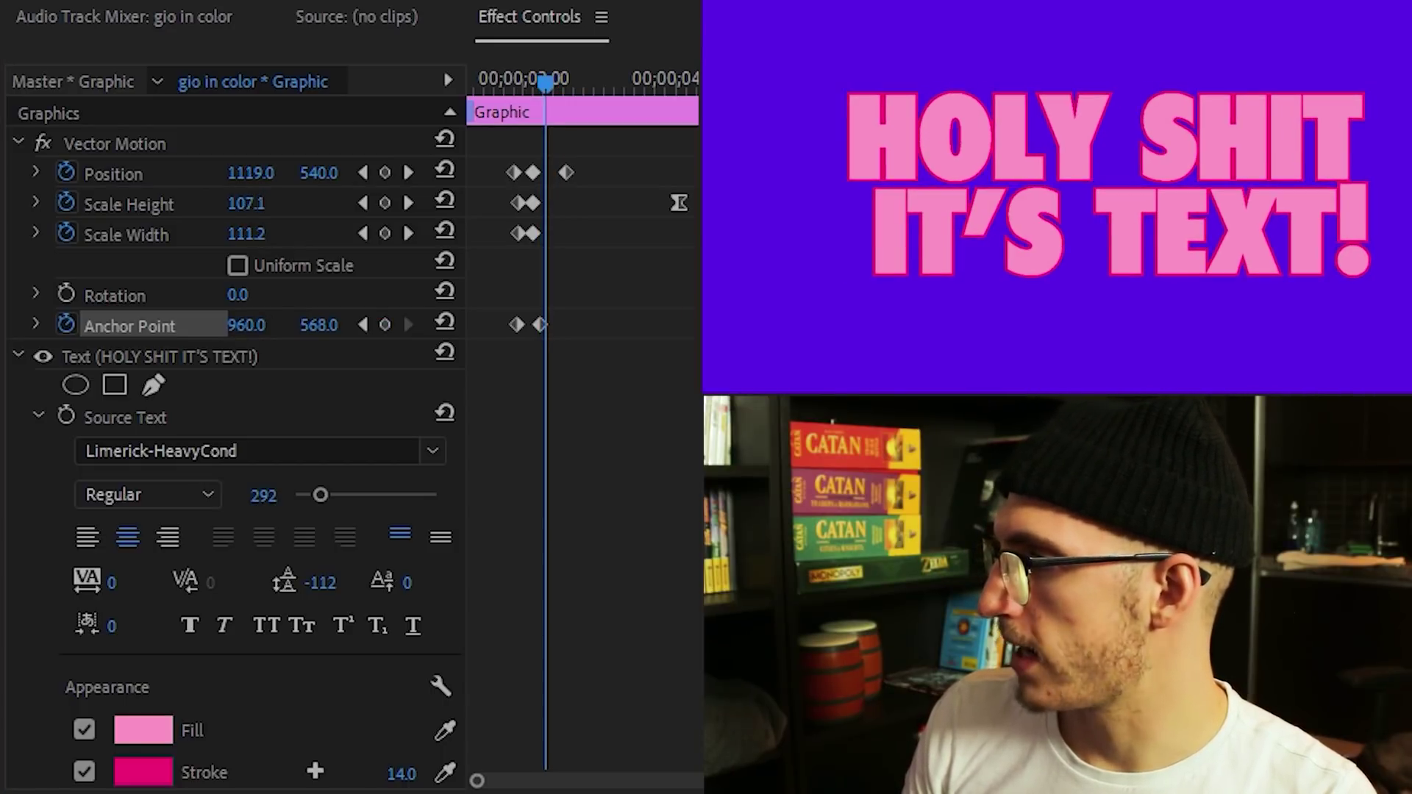
pyautogui.moveTo(257, 335); pyautogui.dragTo(287, 335)
pyautogui.press('Right')
pyautogui.press('Right')
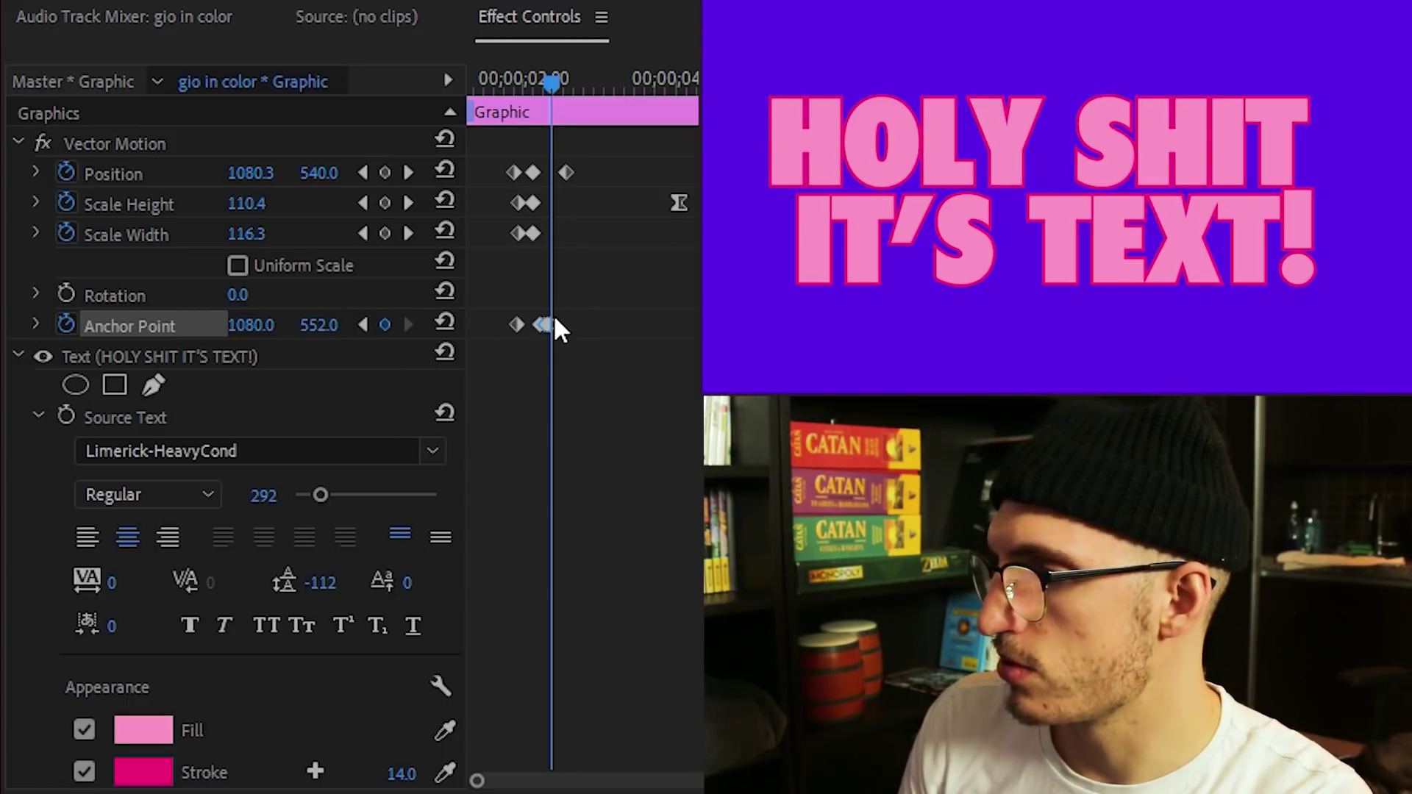
pyautogui.press('Delete')
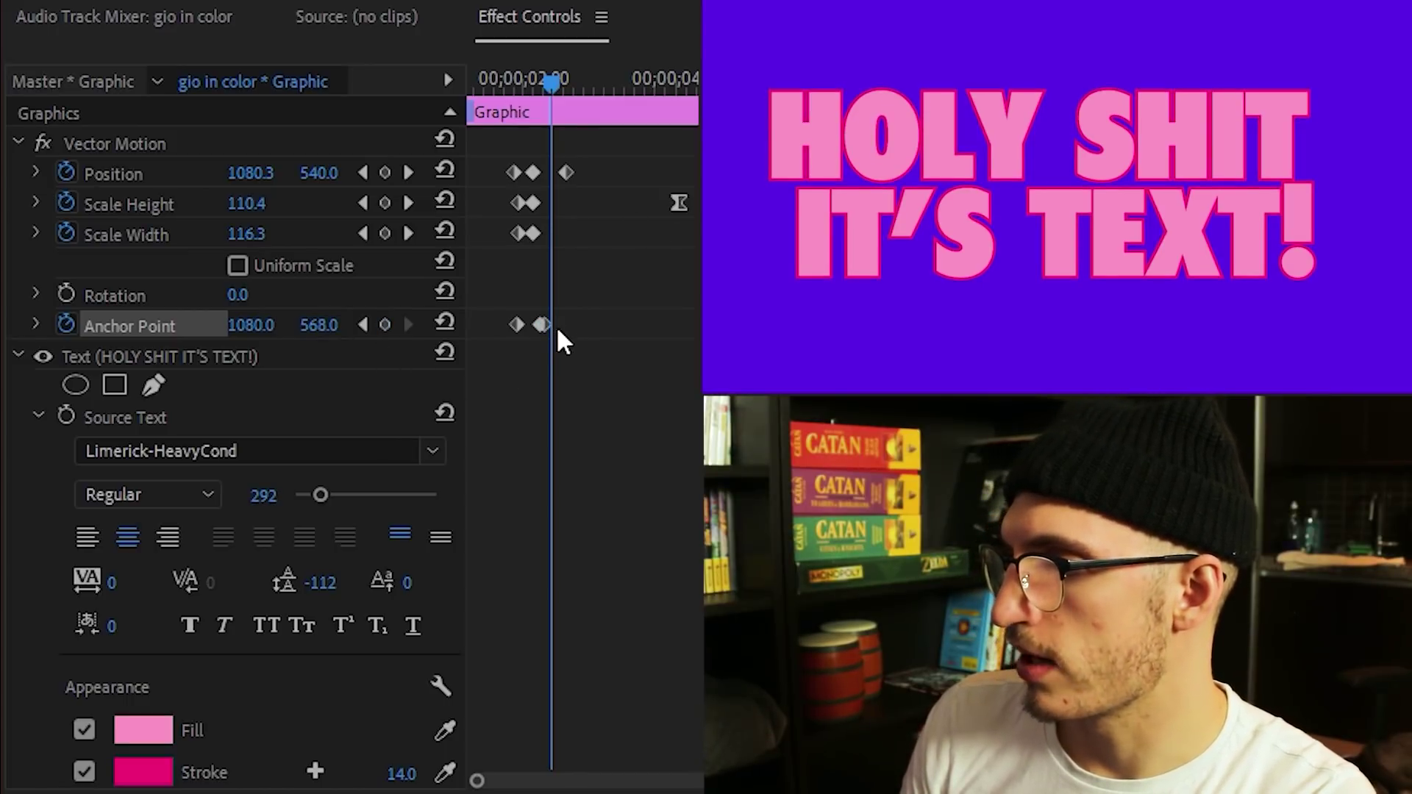
pyautogui.press('Delete')
pyautogui.moveTo(550, 83)
pyautogui.mouseDown()
pyautogui.moveTo(532, 87)
pyautogui.moveTo(551, 87)
pyautogui.mouseUp()
# Step: Add more jolt frames with Anchor Point values 575, 627 and Y 497
pyautogui.moveTo(338, 331); pyautogui.dragTo(353, 337)
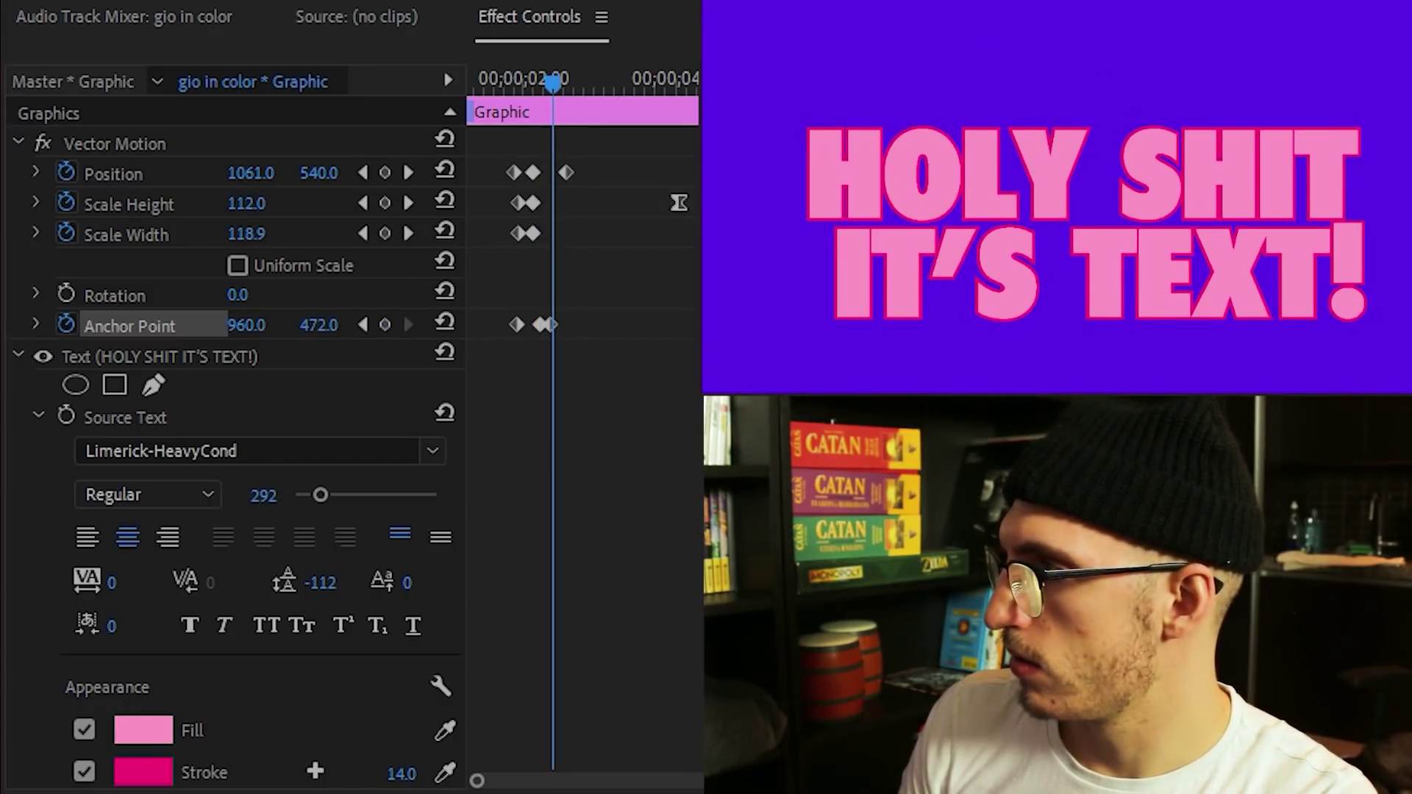
pyautogui.press('Right')
pyautogui.moveTo(318, 324)
pyautogui.mouseDown()
pyautogui.moveTo(331, 325)
pyautogui.moveTo(313, 324)
pyautogui.mouseUp()
pyautogui.press('Right')
pyautogui.moveTo(581, 781); pyautogui.dragTo(609, 772)
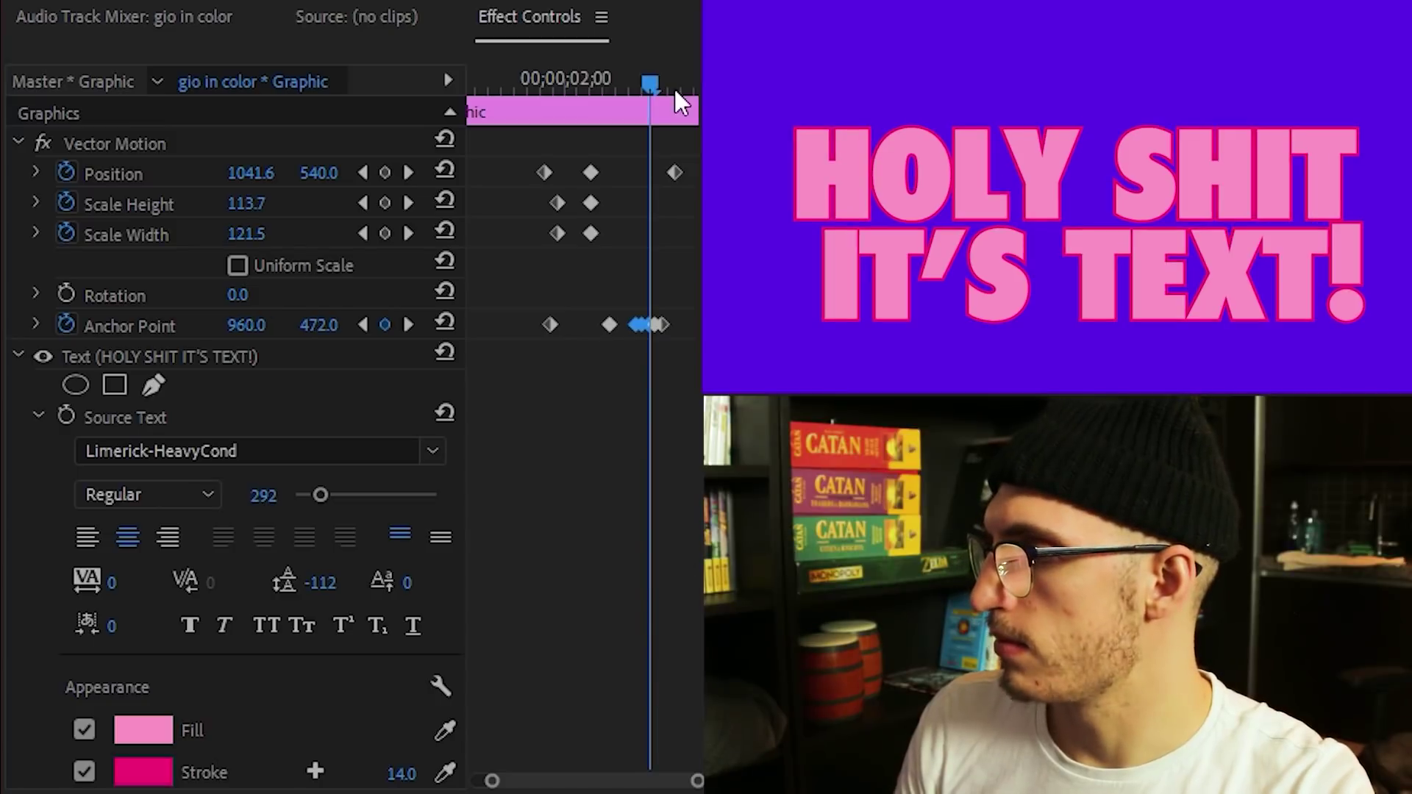
# Step: Scrub through and play back the title's shake at later frames
pyautogui.click(668, 82)
pyautogui.moveTo(673, 87); pyautogui.dragTo(709, 94)
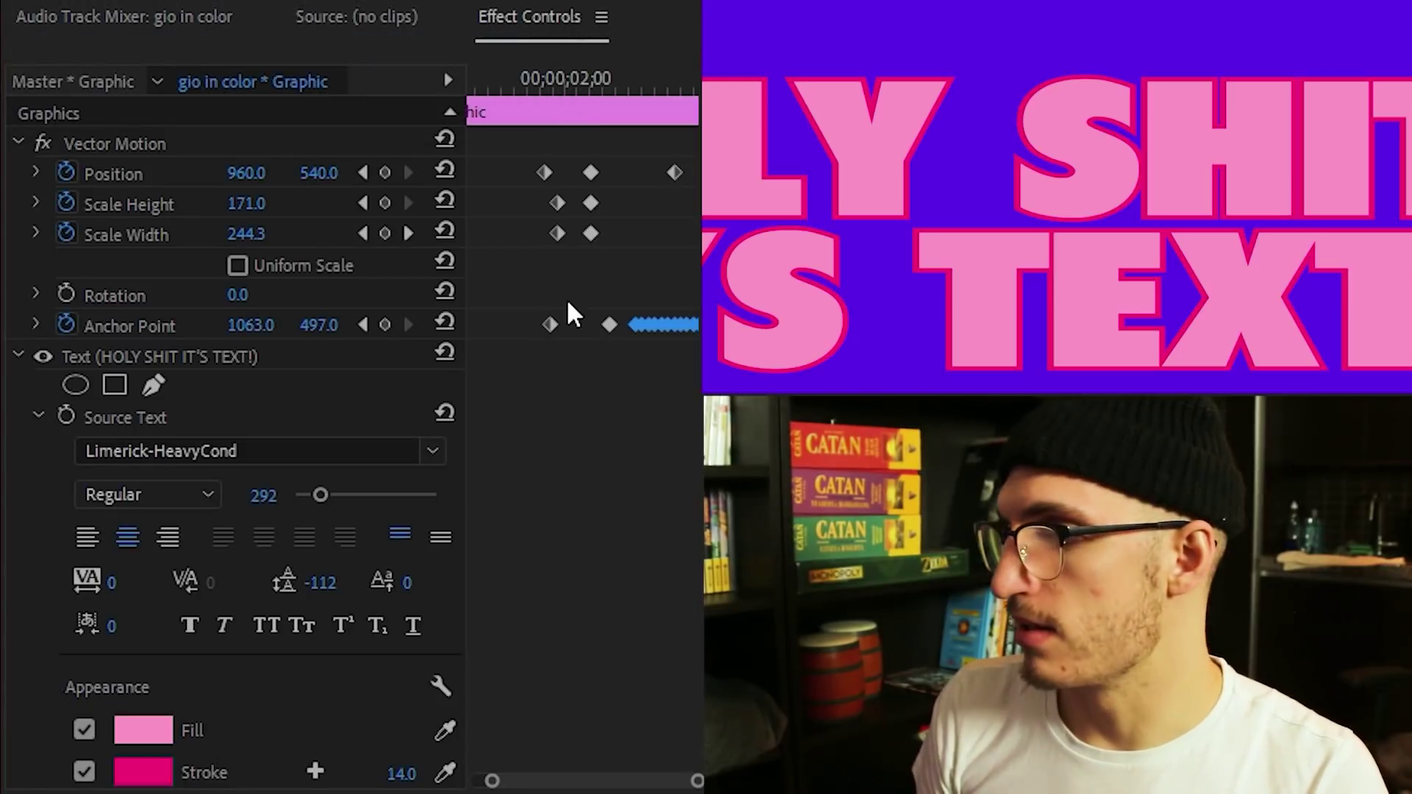
pyautogui.click(576, 79)
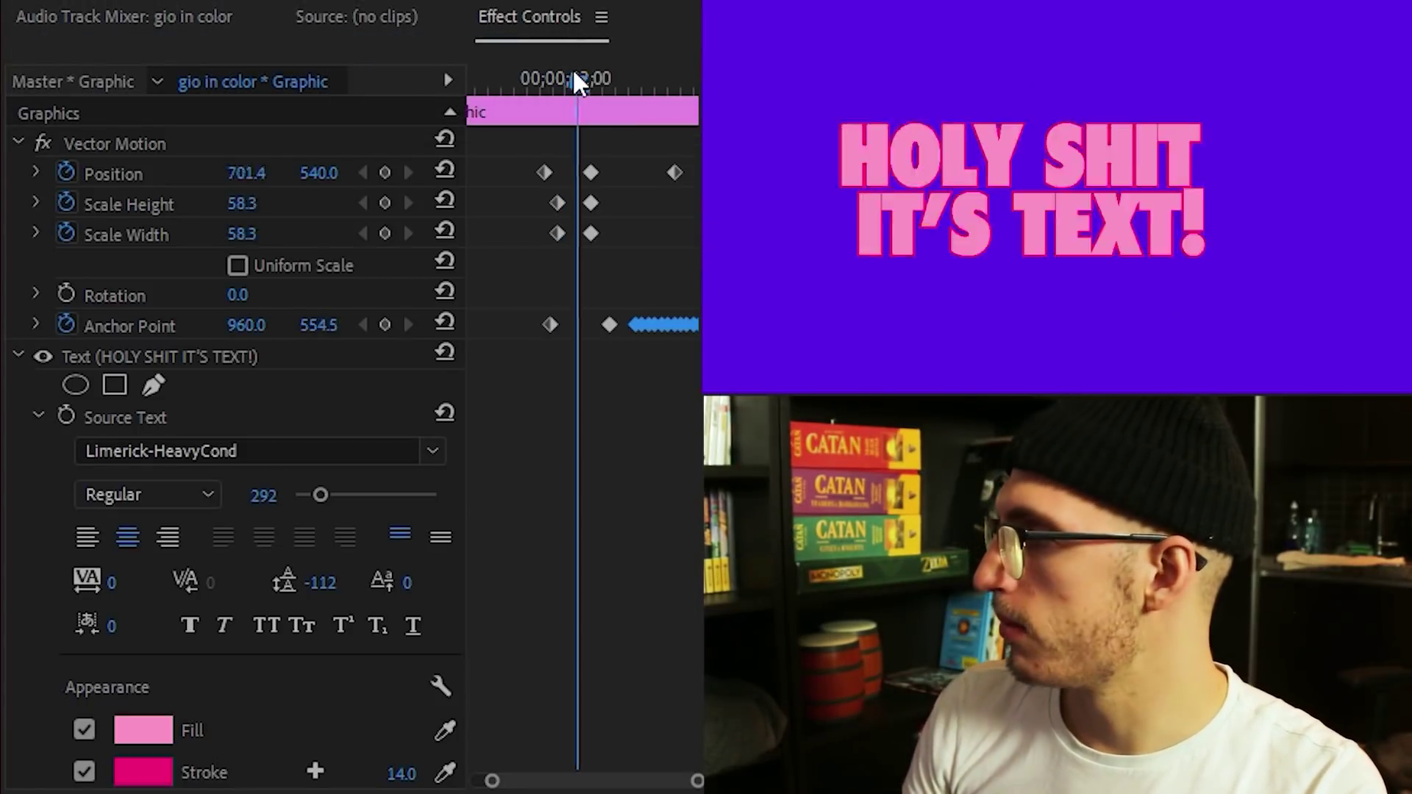
pyautogui.press('space')
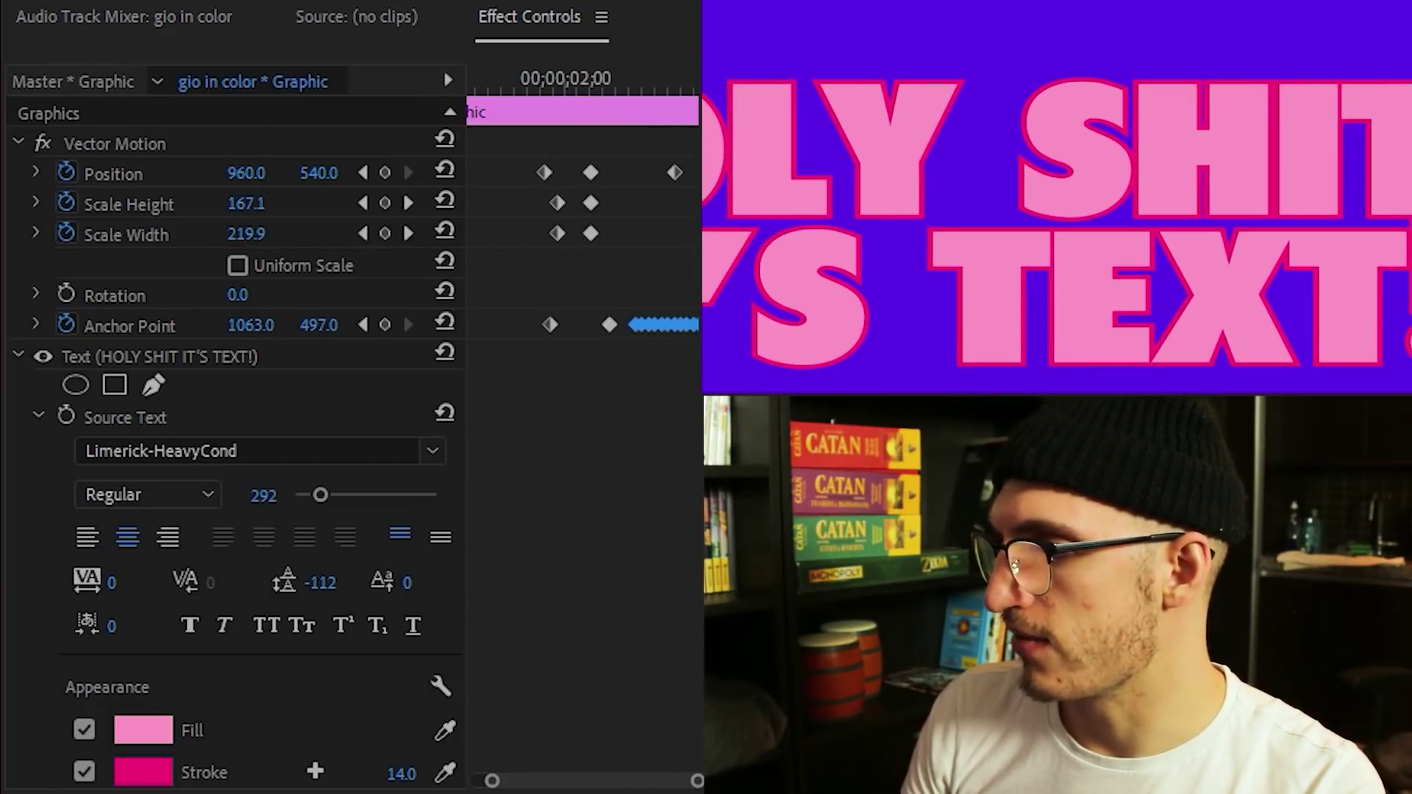
# Step: Spread the earliest Anchor Point shake keyframes farther apart in time
pyautogui.moveTo(643, 351); pyautogui.dragTo(638, 346)
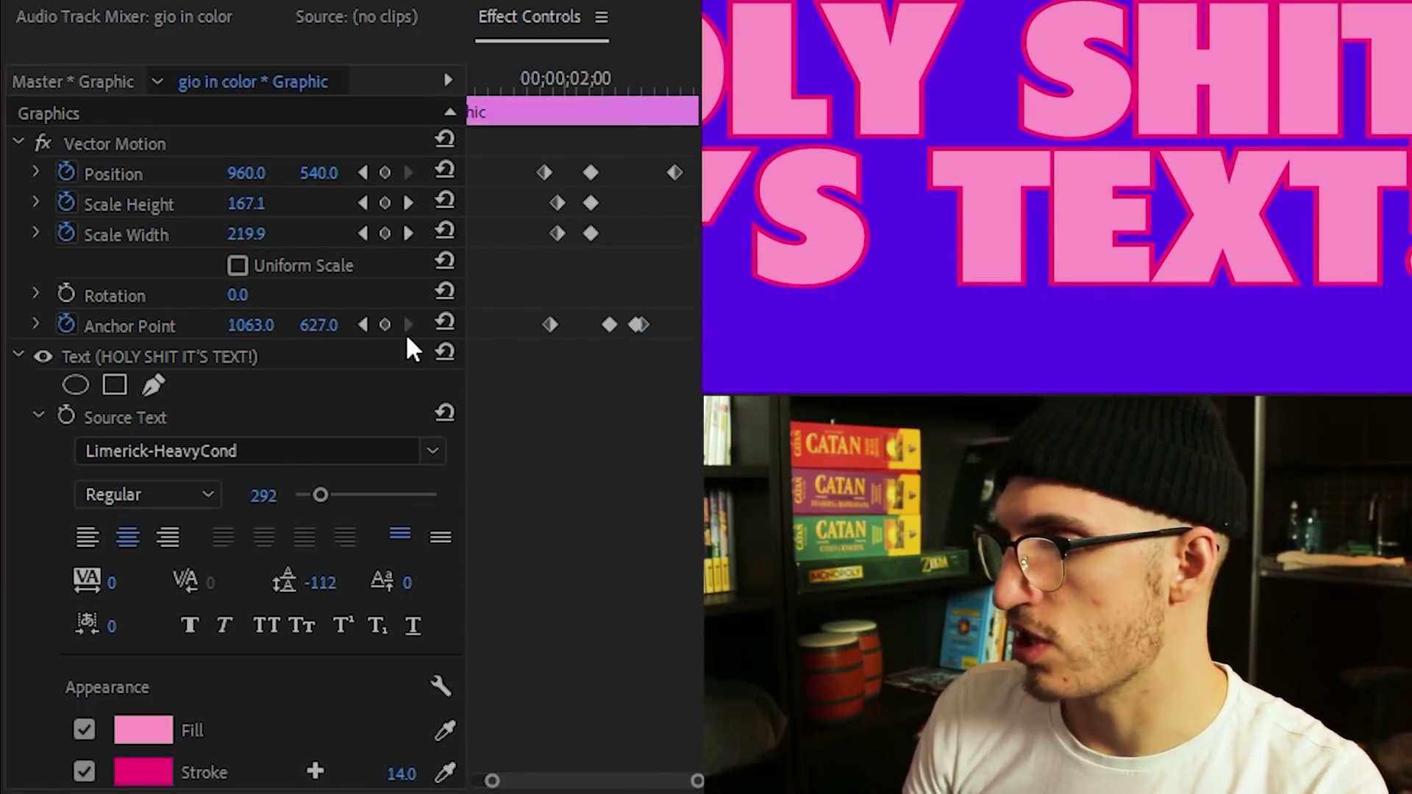
pyautogui.press('space')
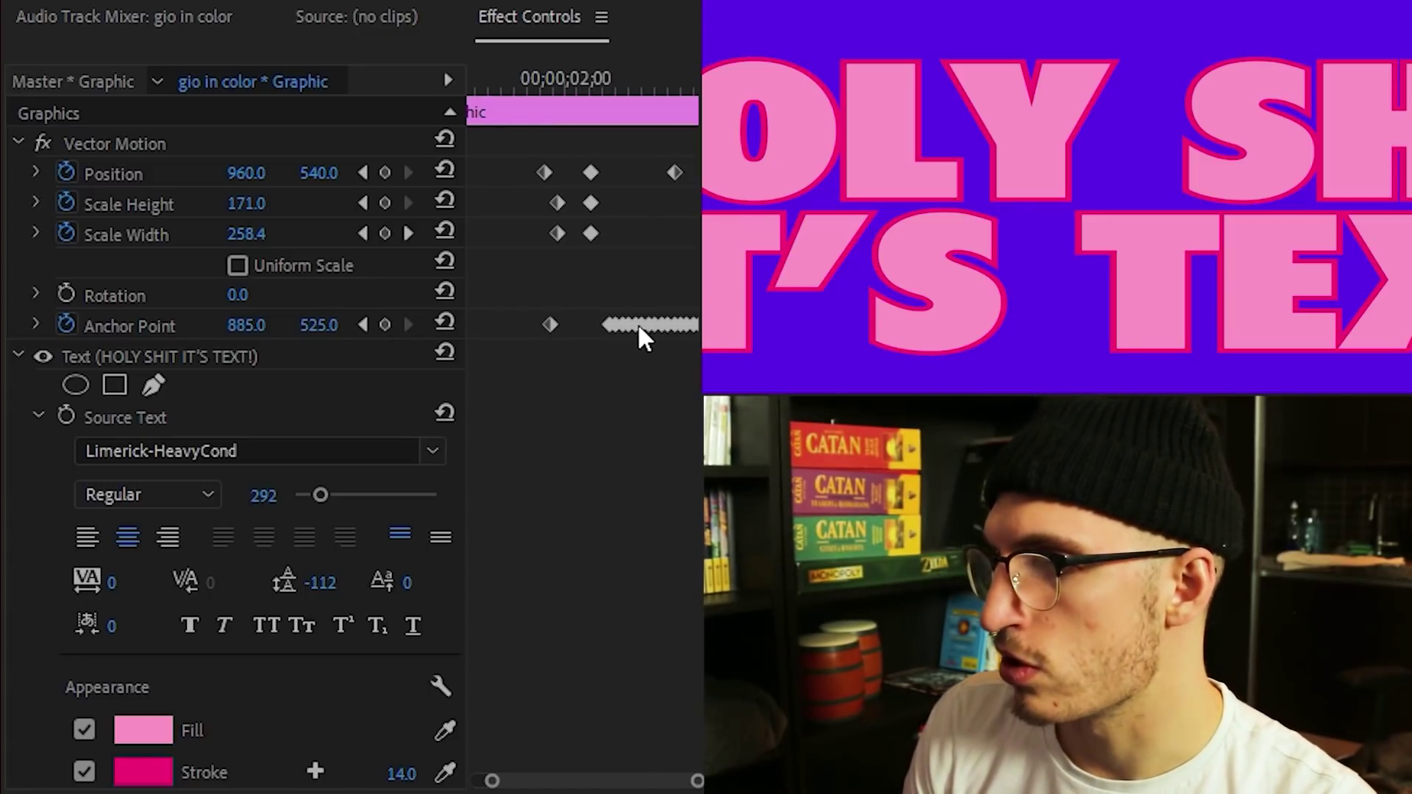
pyautogui.moveTo(607, 325)
pyautogui.mouseDown()
pyautogui.moveTo(569, 324)
pyautogui.moveTo(602, 325)
pyautogui.moveTo(590, 325)
pyautogui.mouseUp()
pyautogui.moveTo(618, 325); pyautogui.dragTo(624, 324)
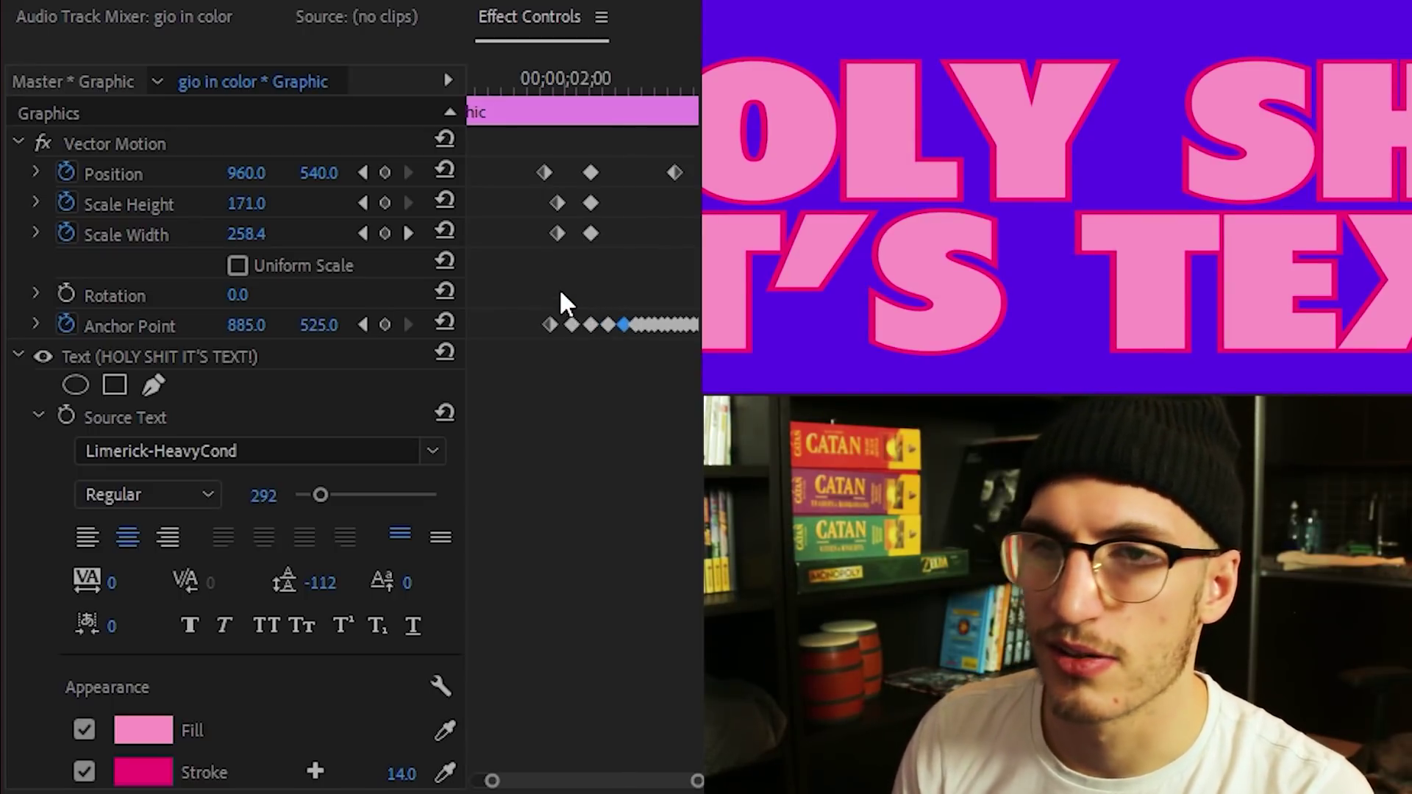
pyautogui.click(531, 82)
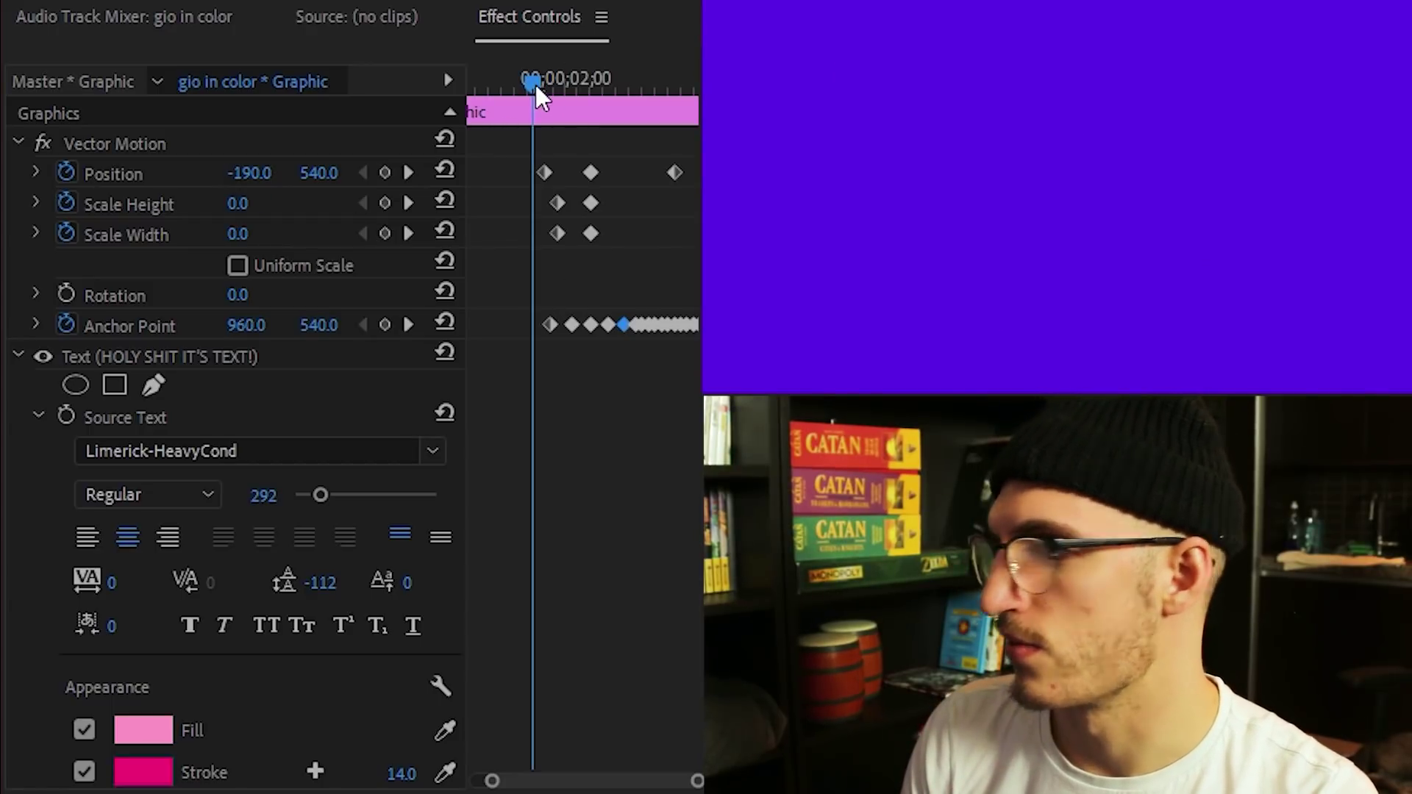
pyautogui.press('space')
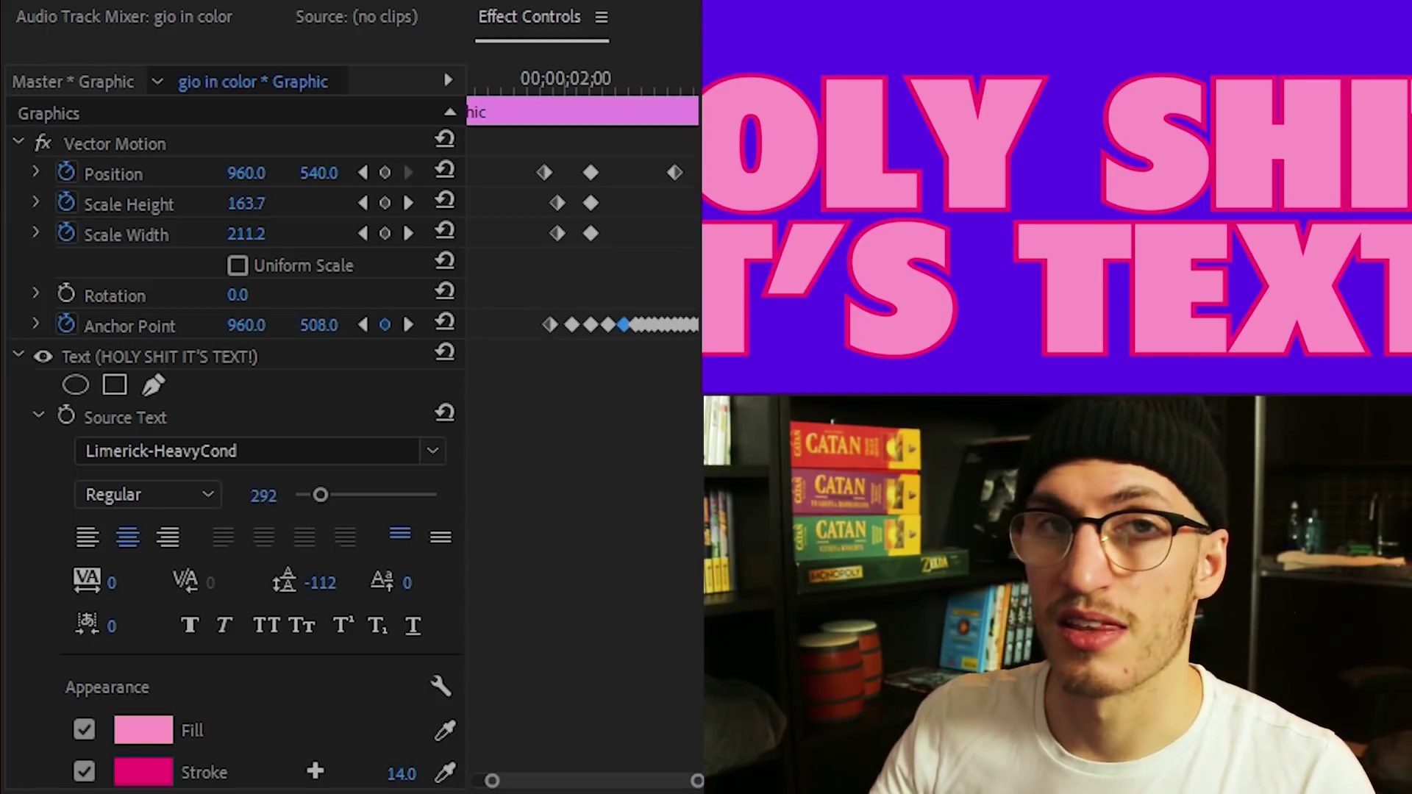
# Step: Add a 'How about chill.' text layer and slide it off the left edge to Position X -880
pyautogui.press('Delete')
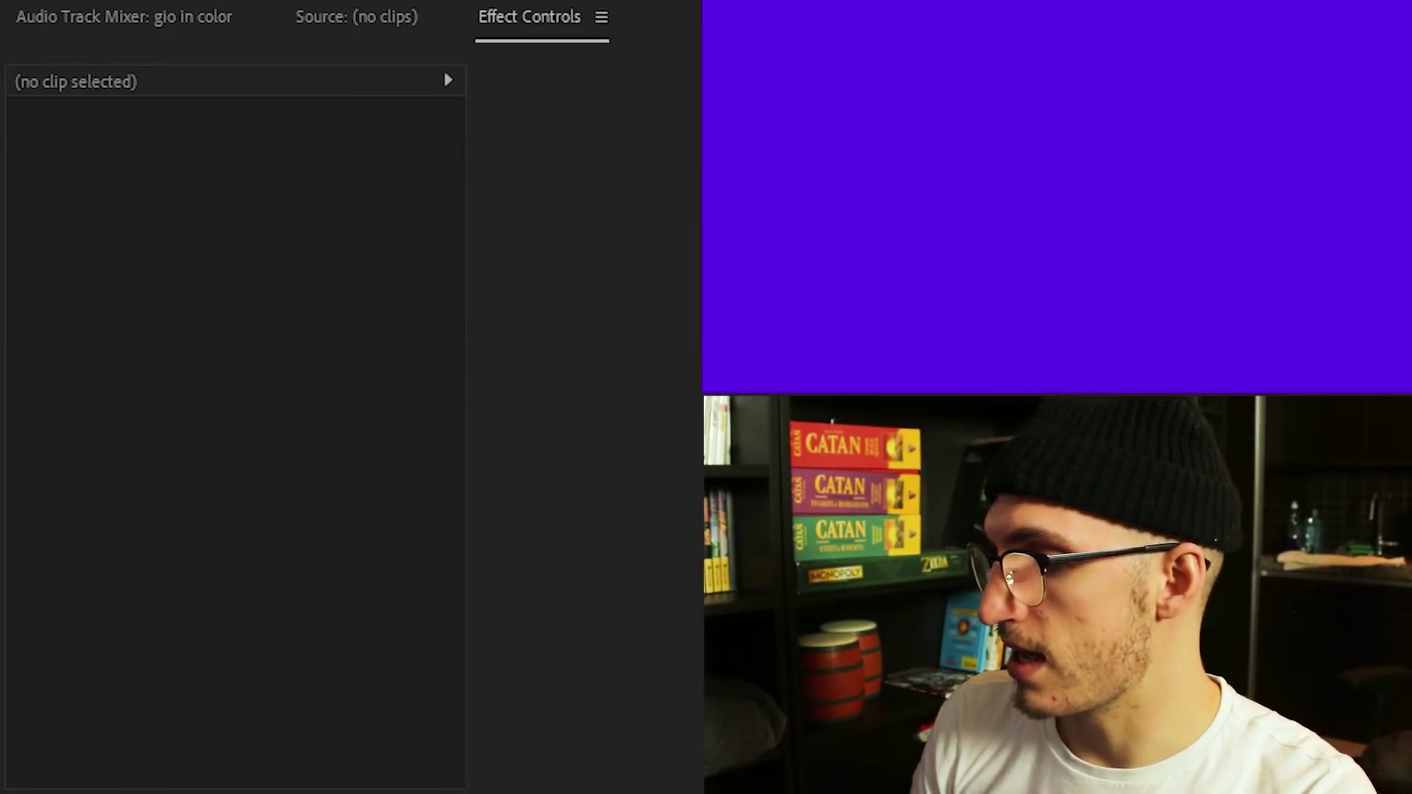
pyautogui.click(329, 3)
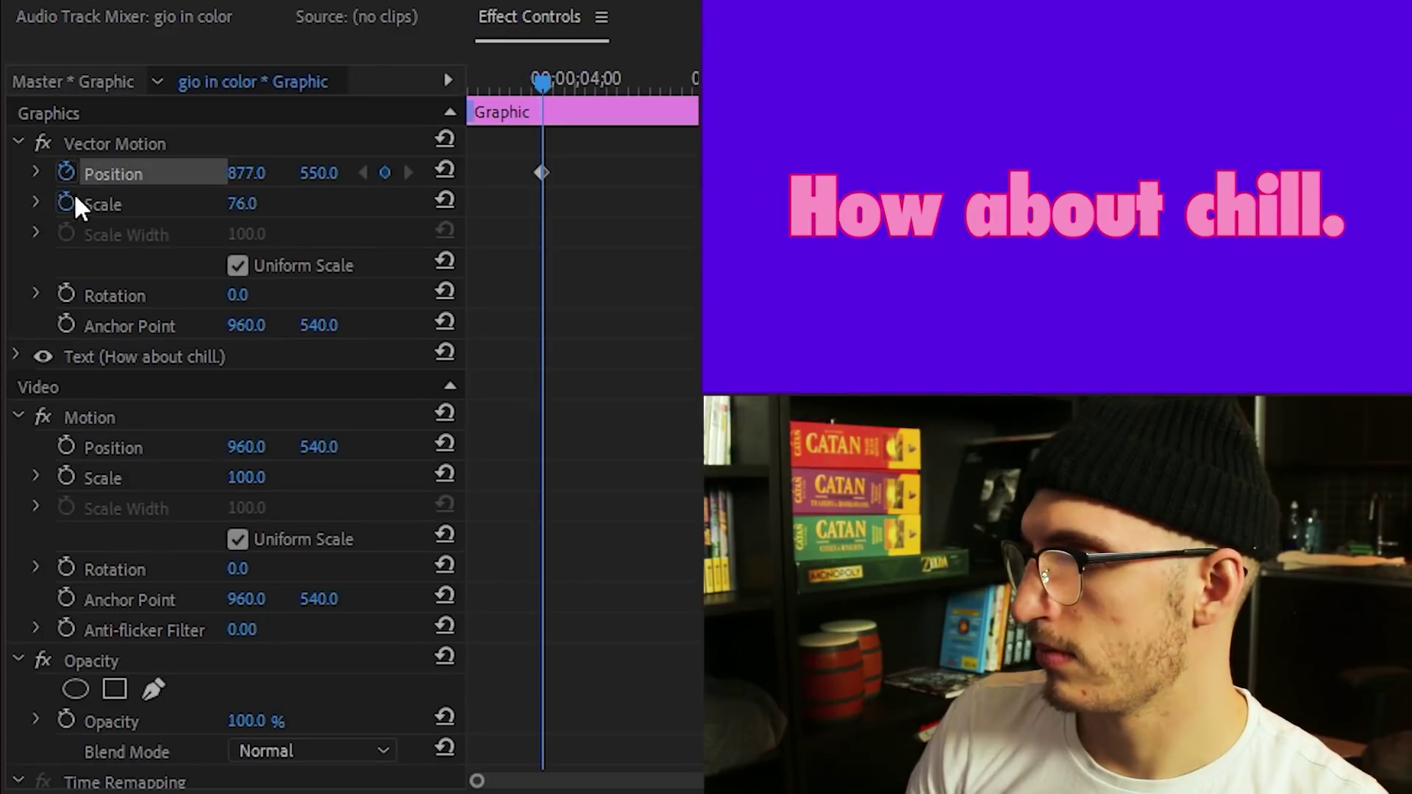
pyautogui.click(66, 203)
pyautogui.press('Home')
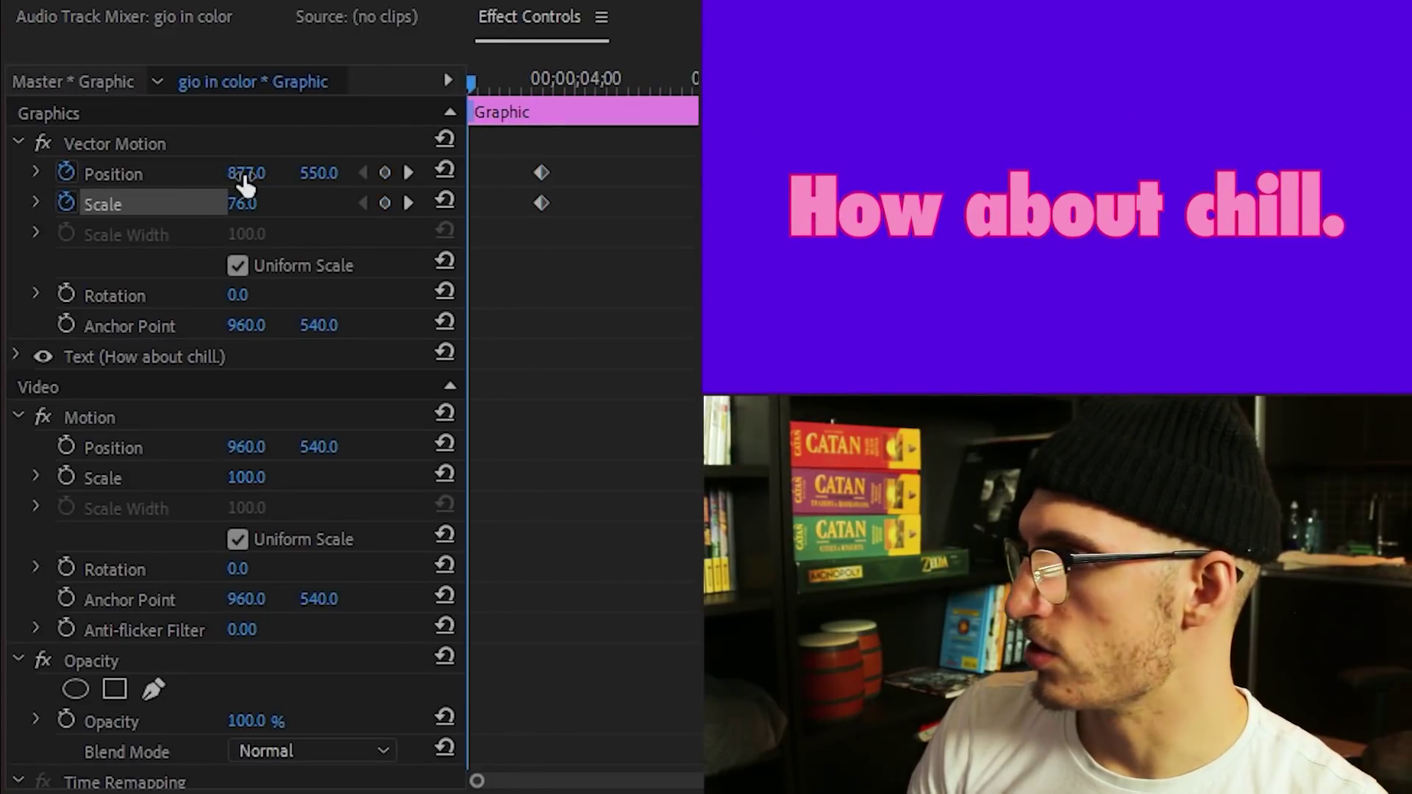
pyautogui.moveTo(245, 184); pyautogui.dragTo(14, 184)
# Step: Keyframe Position X from -880 to 877 with easy ease so the title whips in
pyautogui.press('Right')
pyautogui.press('Right')
pyautogui.press('Right')
pyautogui.press('Right')
pyautogui.press('Right')
pyautogui.press('space')
pyautogui.press('Left')
pyautogui.press('Left')
pyautogui.press('Left')
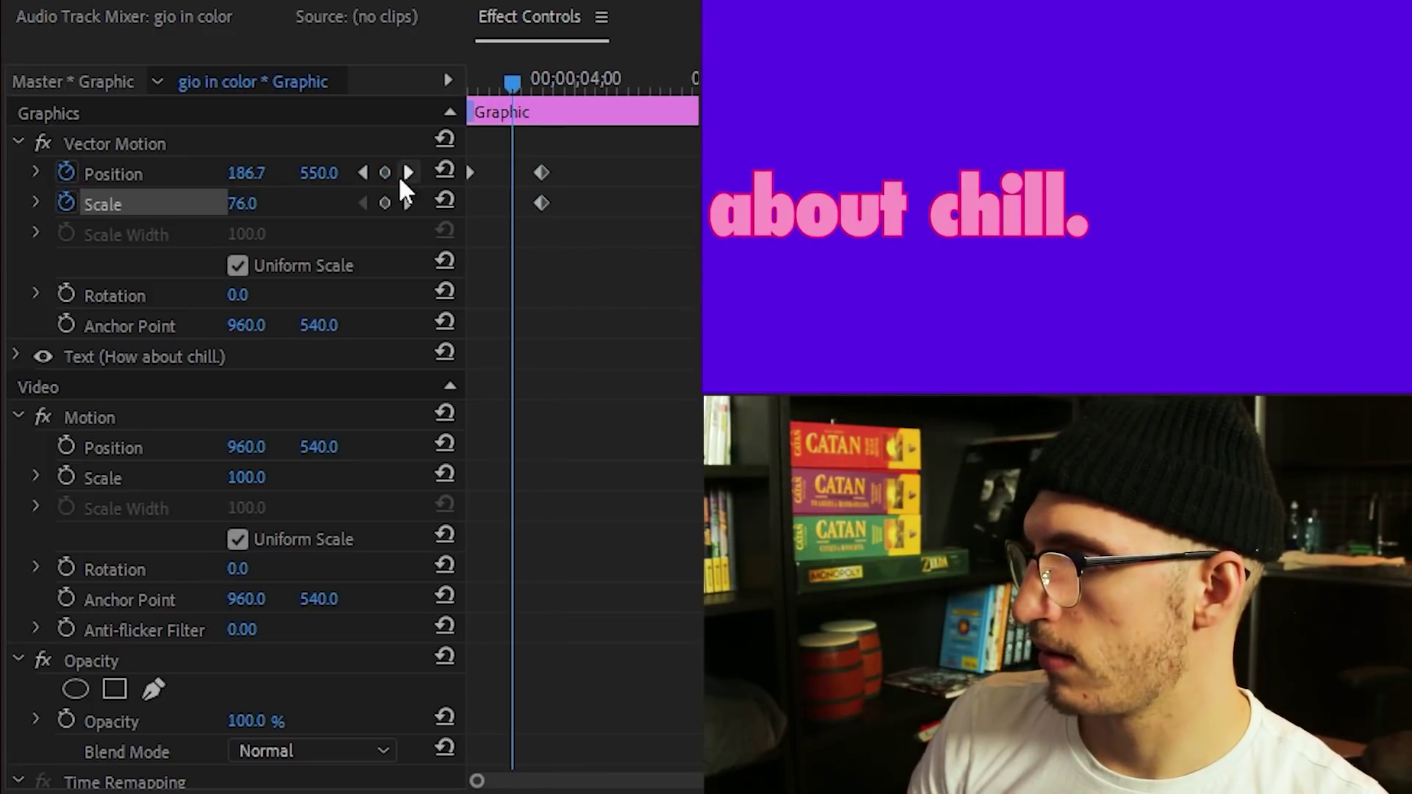
pyautogui.click(385, 173)
pyautogui.moveTo(510, 173); pyautogui.dragTo(488, 173)
pyautogui.press('Home')
pyautogui.press('Left')
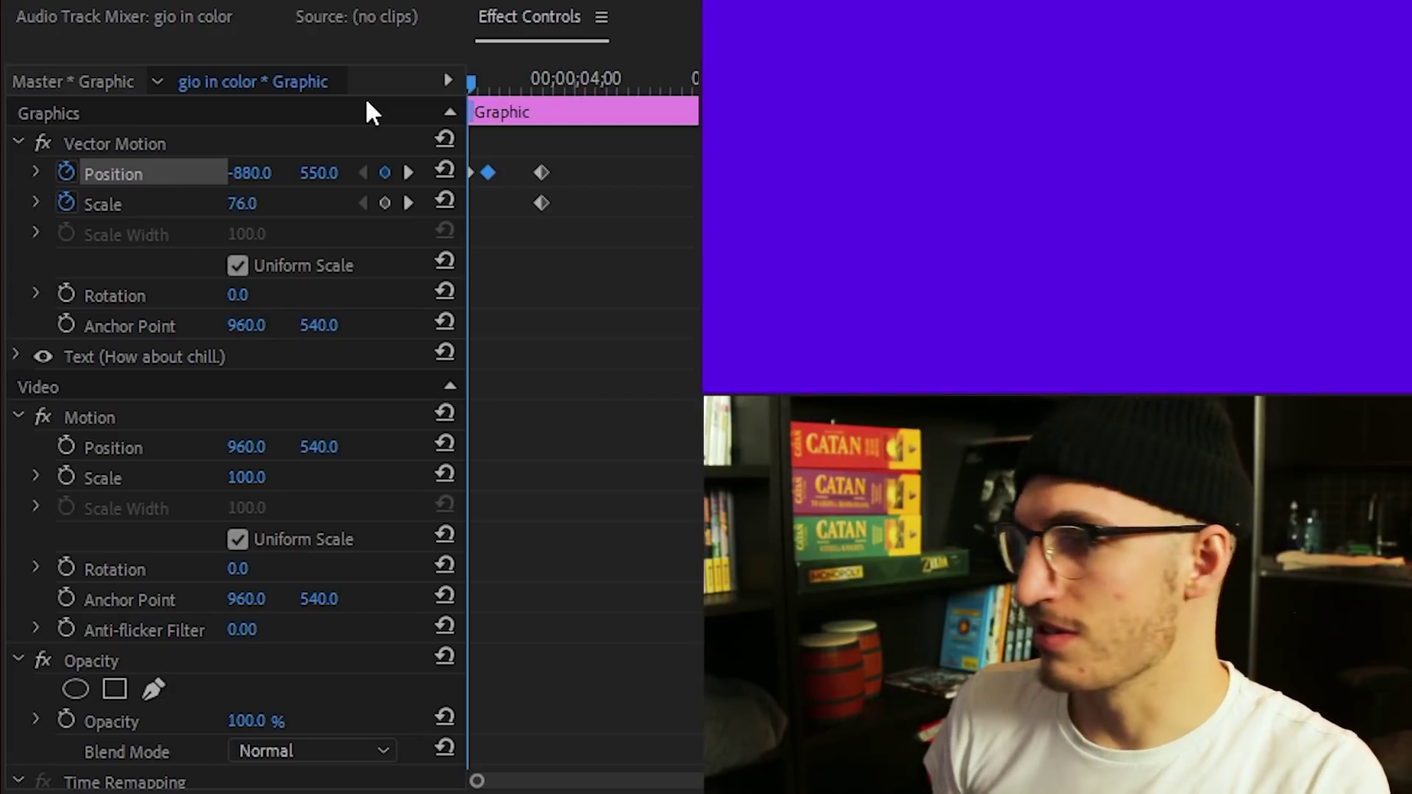
pyautogui.press('space')
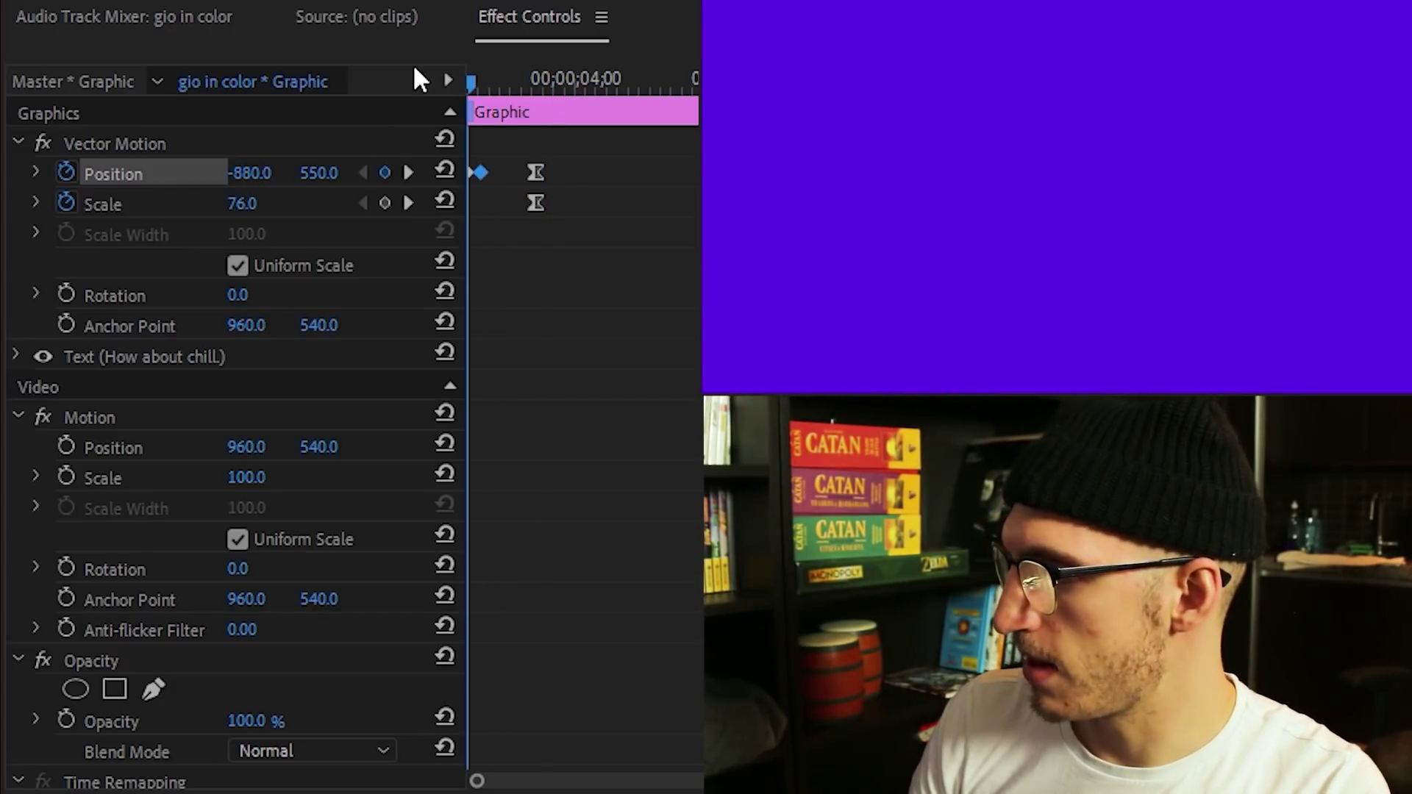
pyautogui.press('space')
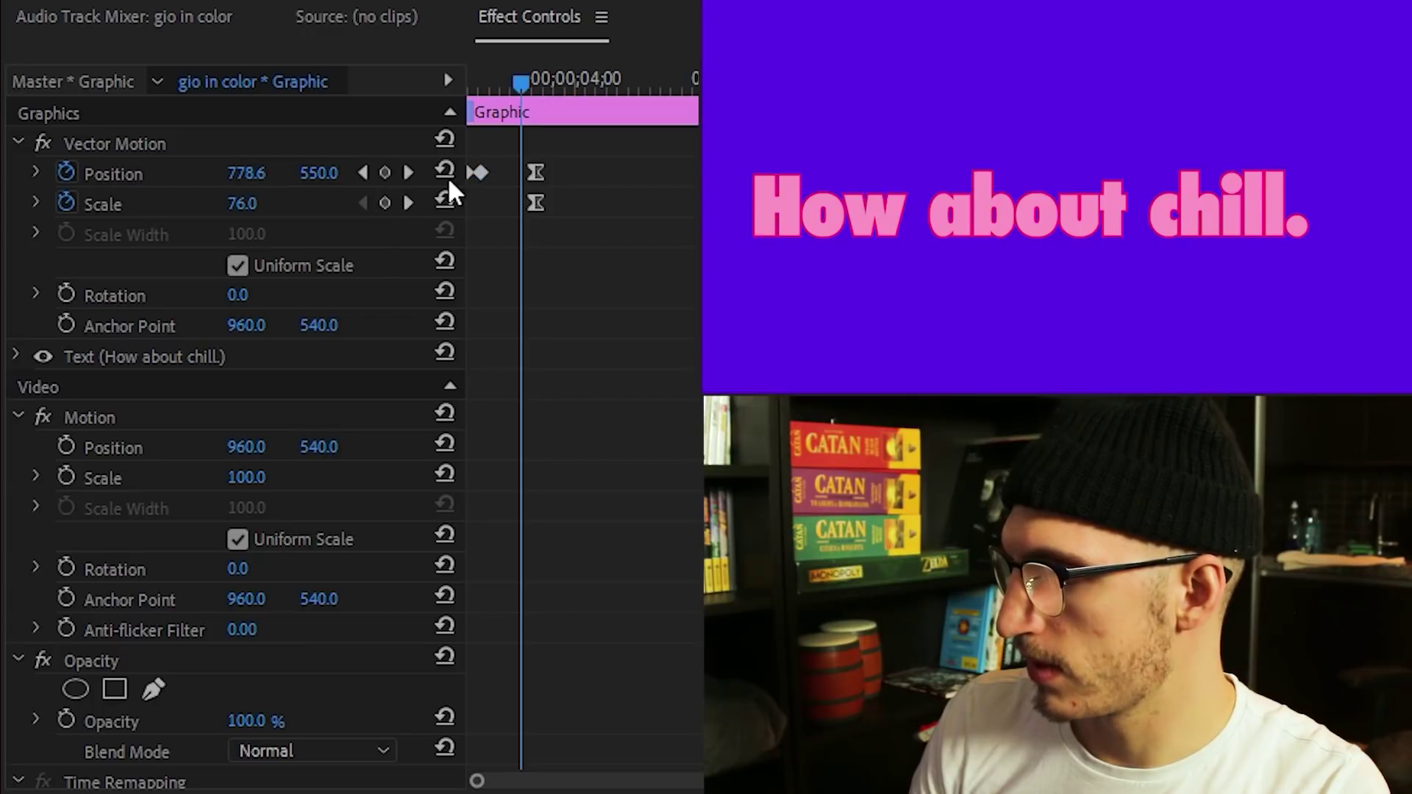
pyautogui.click(445, 171)
pyautogui.moveTo(515, 176); pyautogui.dragTo(496, 179)
pyautogui.press('space')
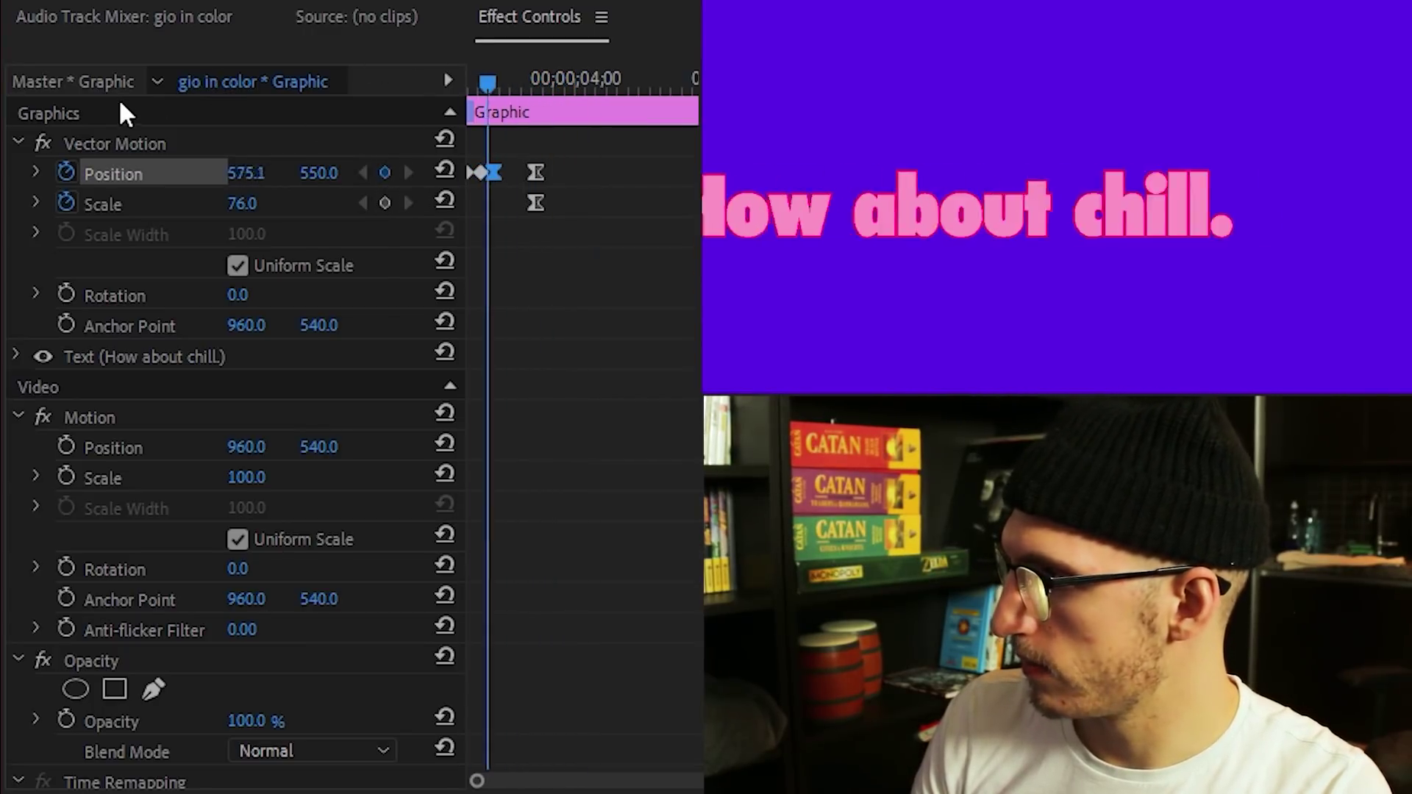
# Step: Apply the Tint effect to the 'How about chill.' title
pyautogui.click(121, 106)
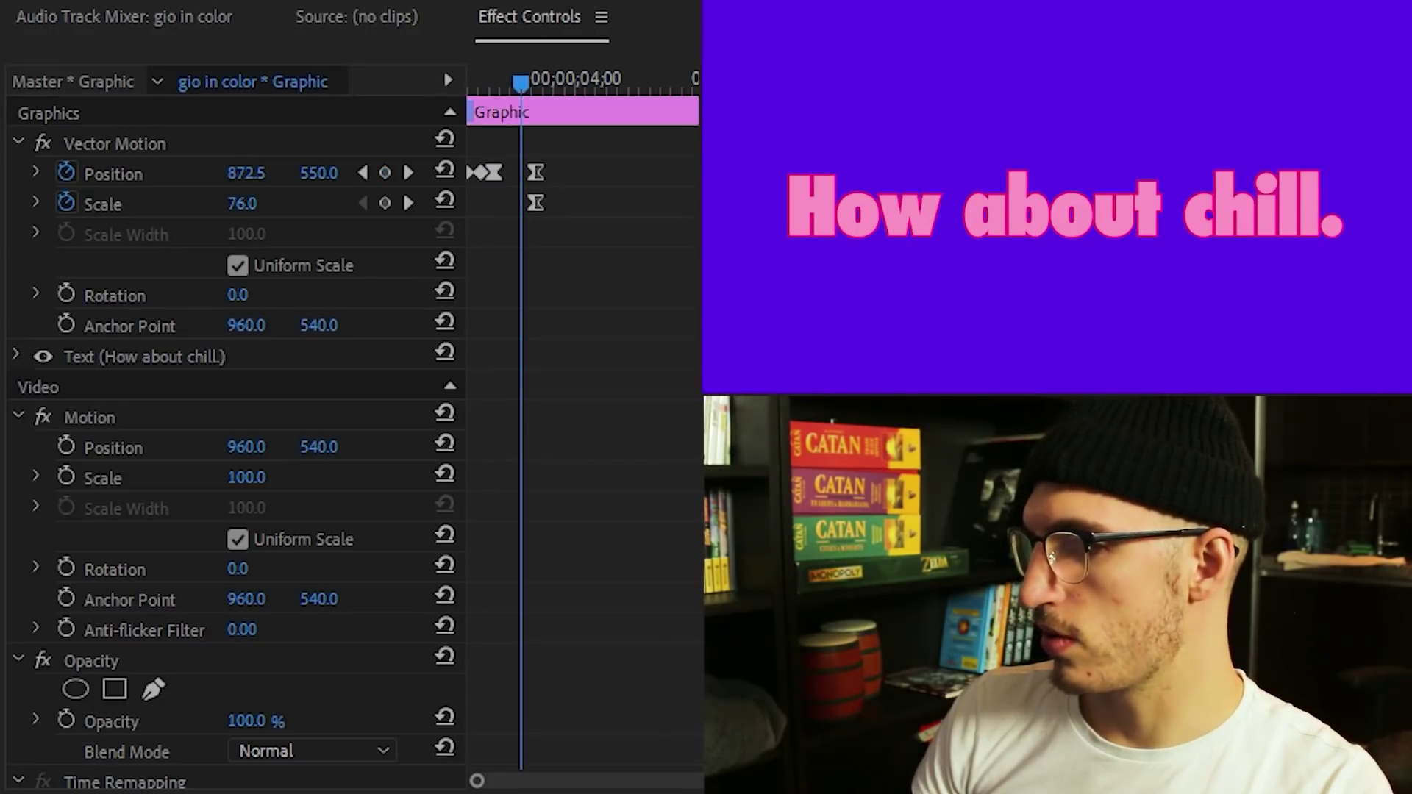
pyautogui.moveTo(956, 559); pyautogui.dragTo(583, 542)
pyautogui.scroll(2, 329, 394)
# Step: Set Tint's Map Black To white and keyframe Amount to Tint from 100% to 0% a few frames later
pyautogui.scroll(2, 287, 390)
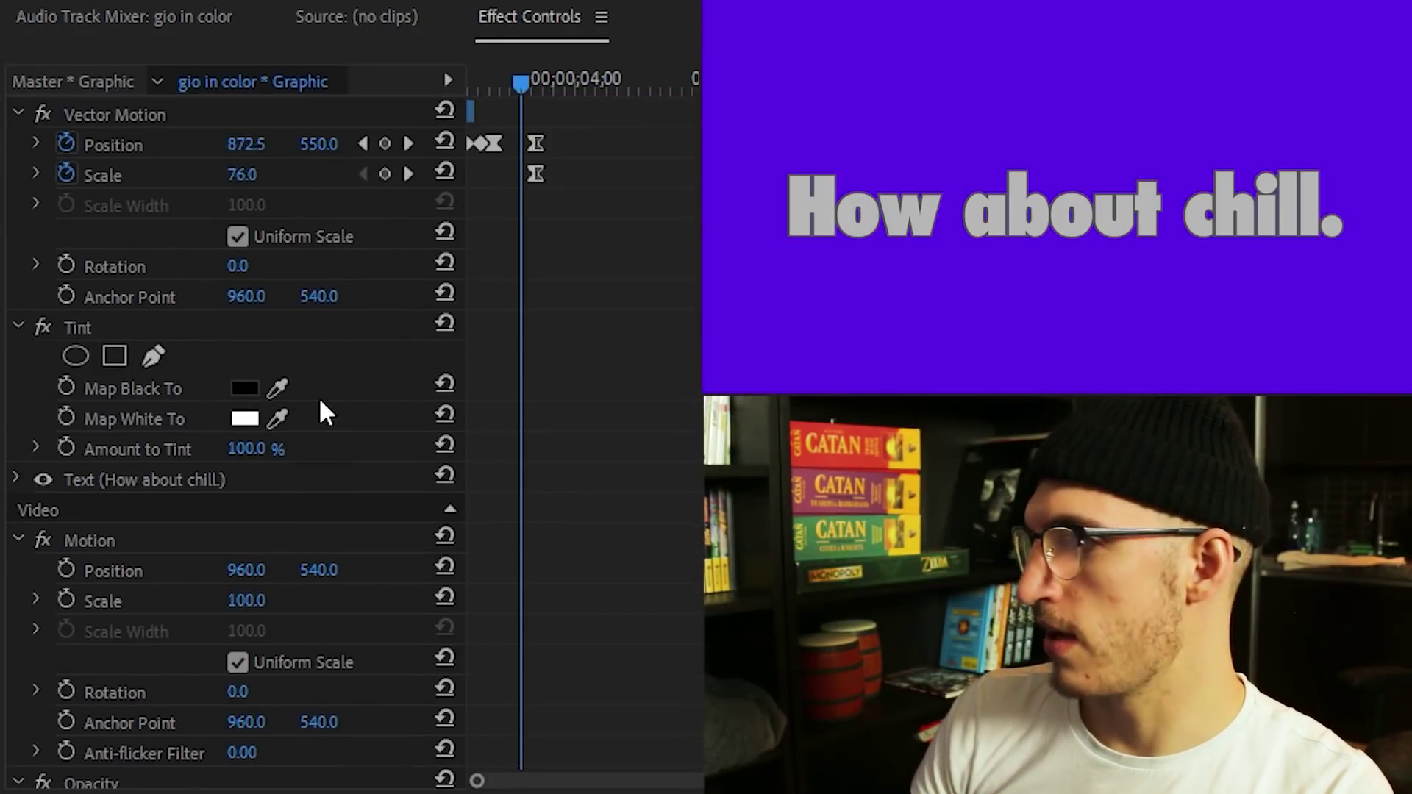
pyautogui.click(278, 417)
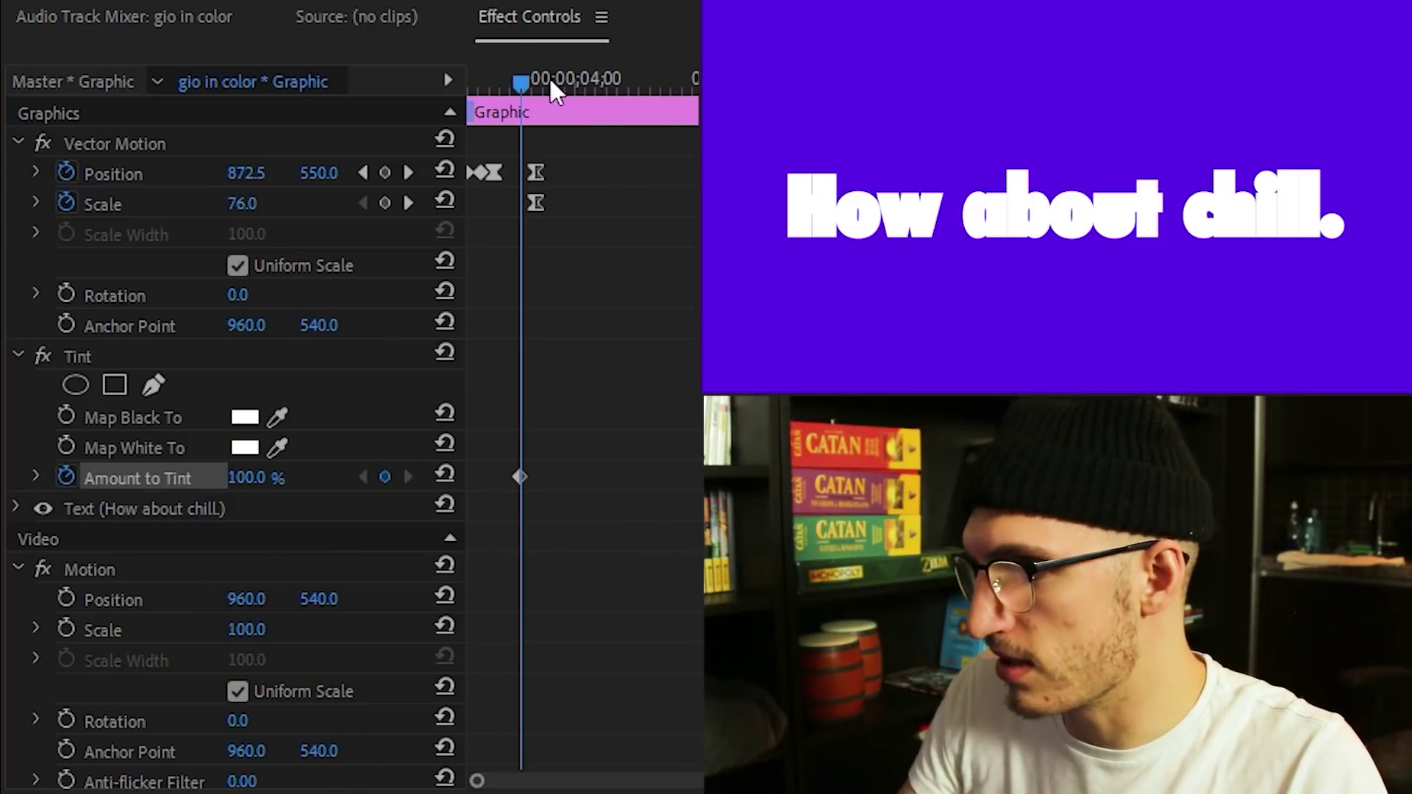
pyautogui.click(536, 79)
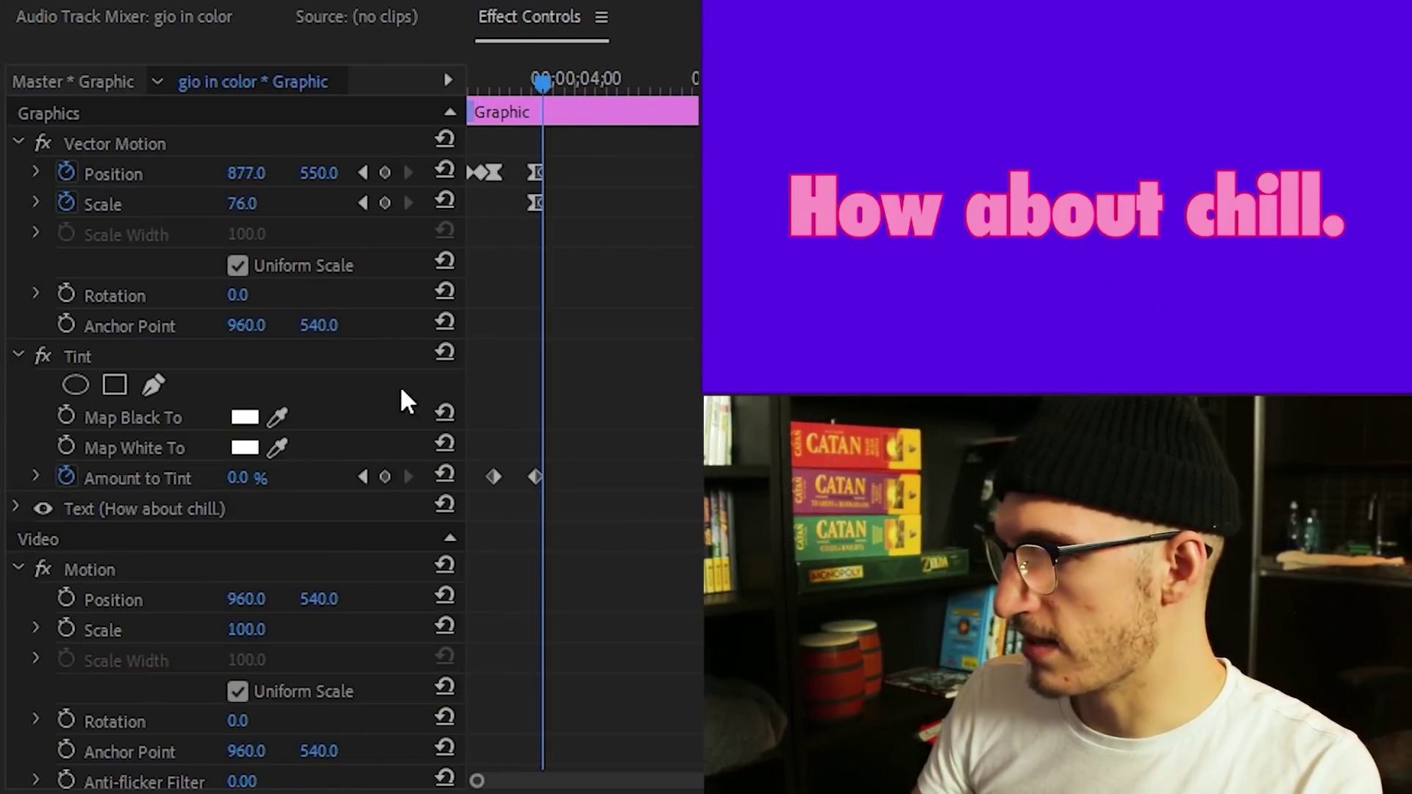
pyautogui.click(544, 90)
pyautogui.moveTo(545, 90); pyautogui.dragTo(525, 82)
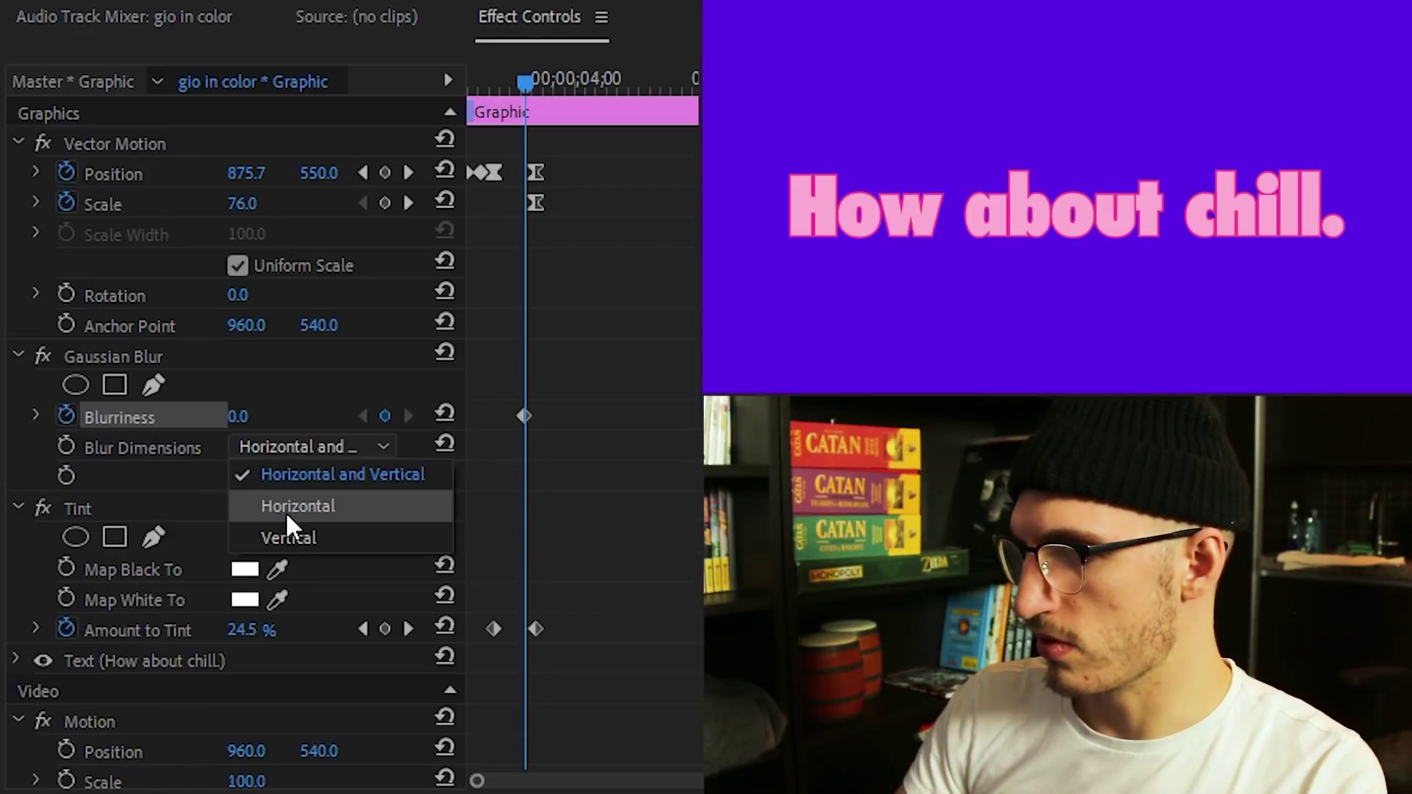
# Step: Add a horizontal Gaussian Blur, keyframing Blurriness from 40 at the start to 0 at landing
pyautogui.click(285, 507)
pyautogui.click(241, 416)
pyautogui.write('40')
pyautogui.press('Return')
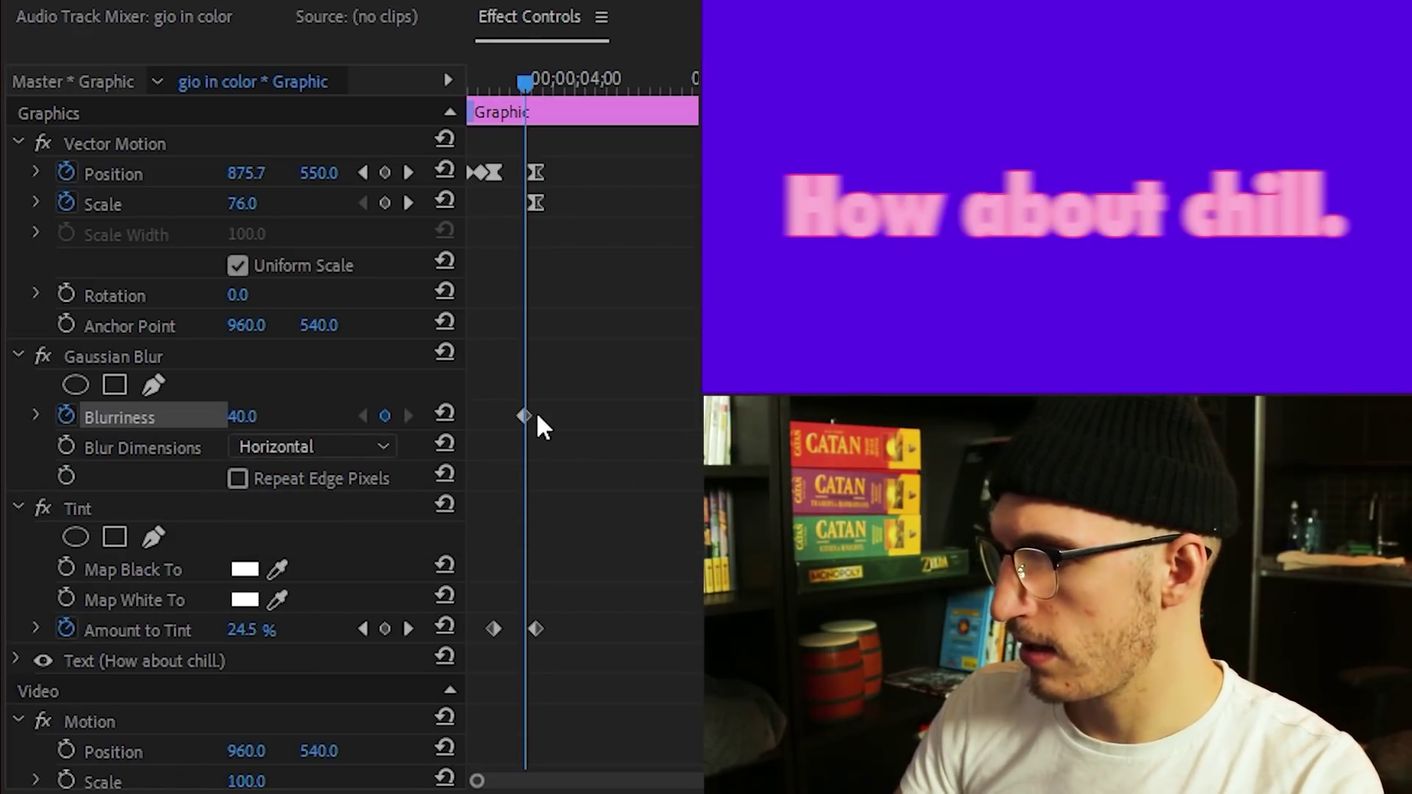
pyautogui.moveTo(525, 416); pyautogui.dragTo(506, 418)
pyautogui.click(250, 415)
pyautogui.write('0')
pyautogui.press('Return')
pyautogui.click(489, 70)
pyautogui.press('space')
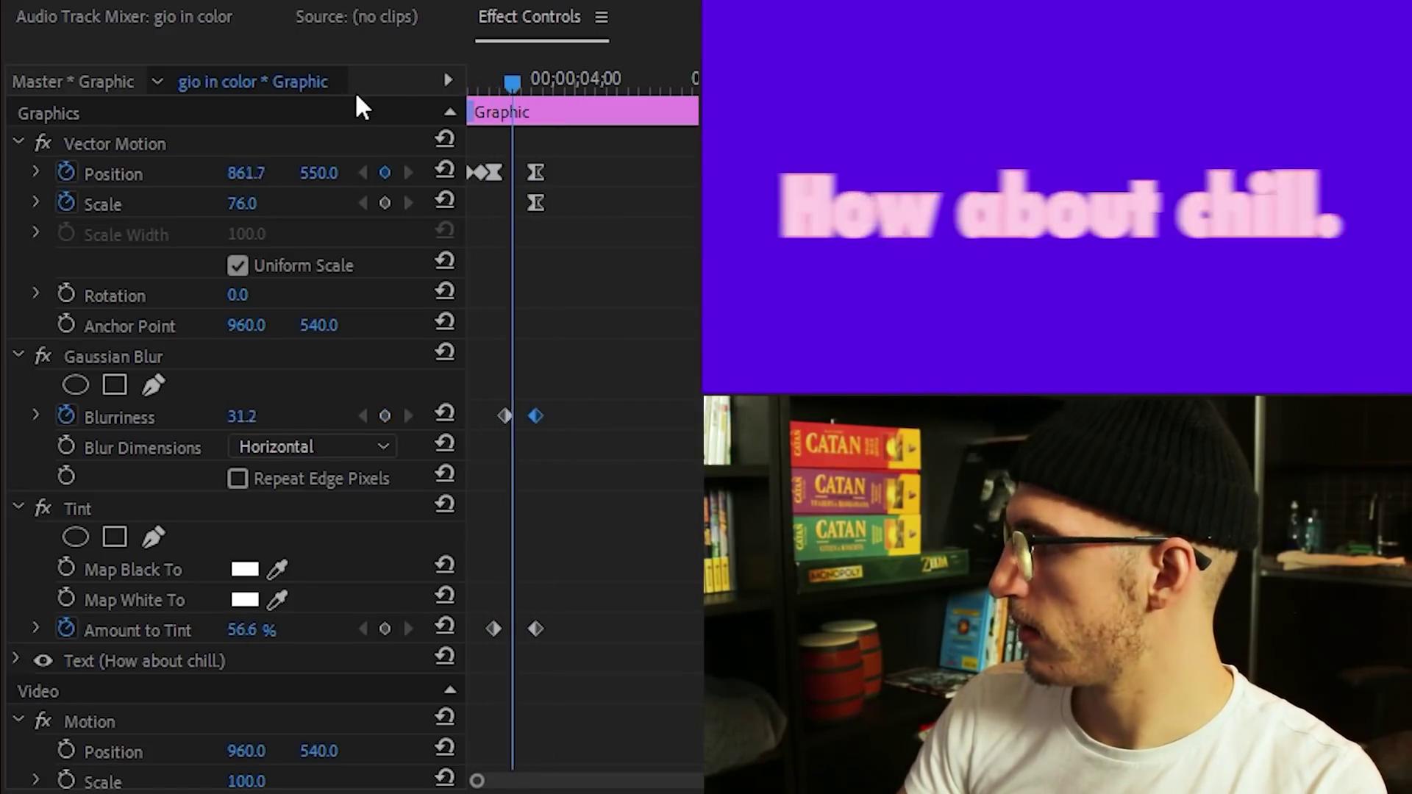